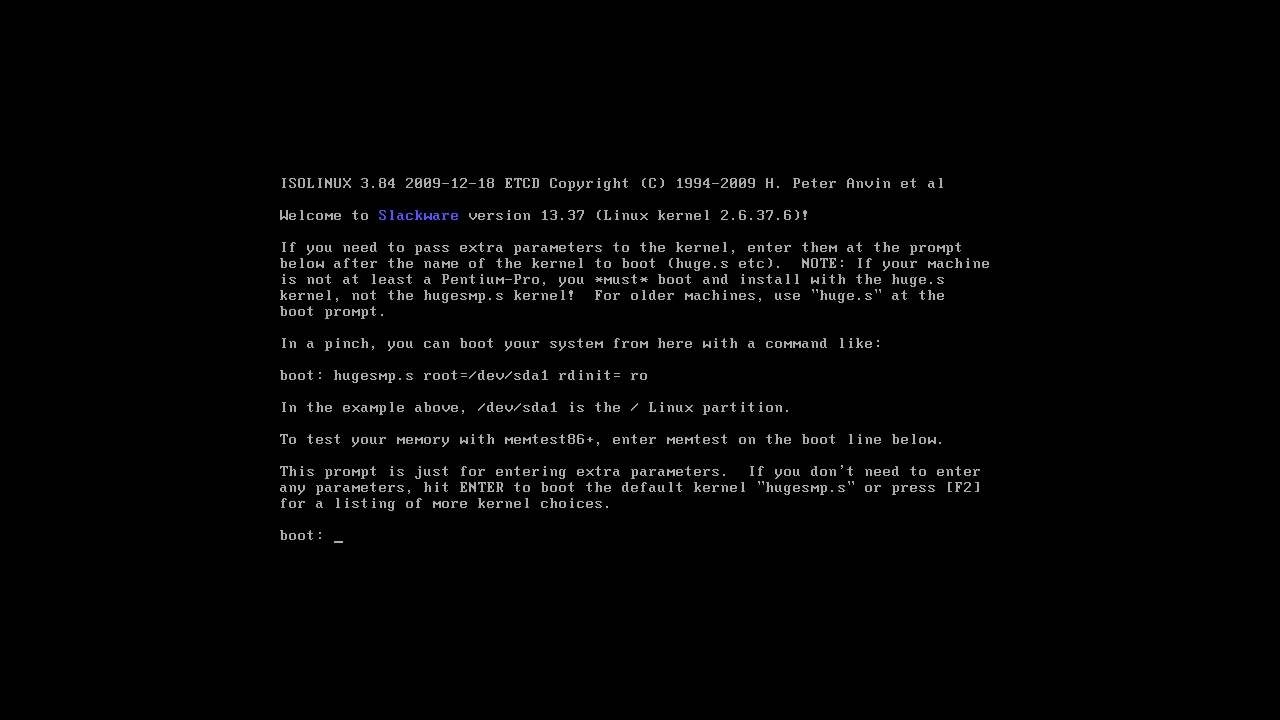
Boot the default kernel, keep the US keyboard map, and log in as root
{"action": "key", "text": "Return"}
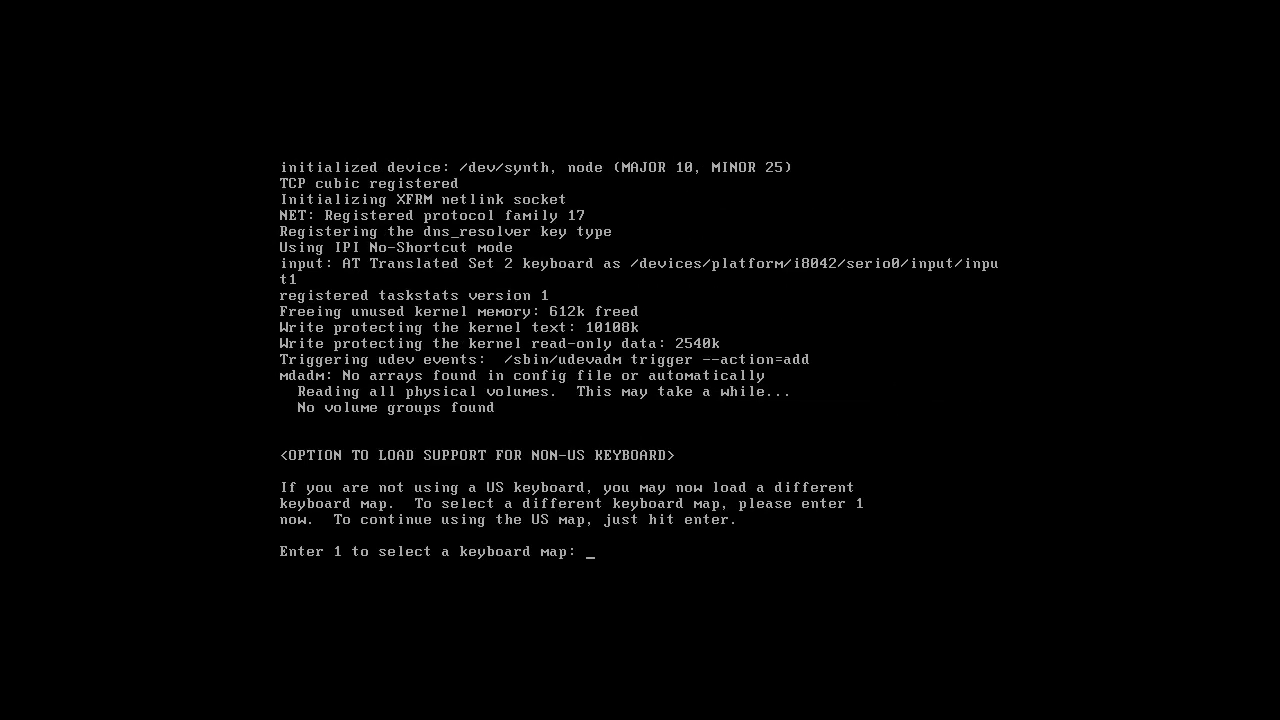
{"action": "key", "text": "Return"}
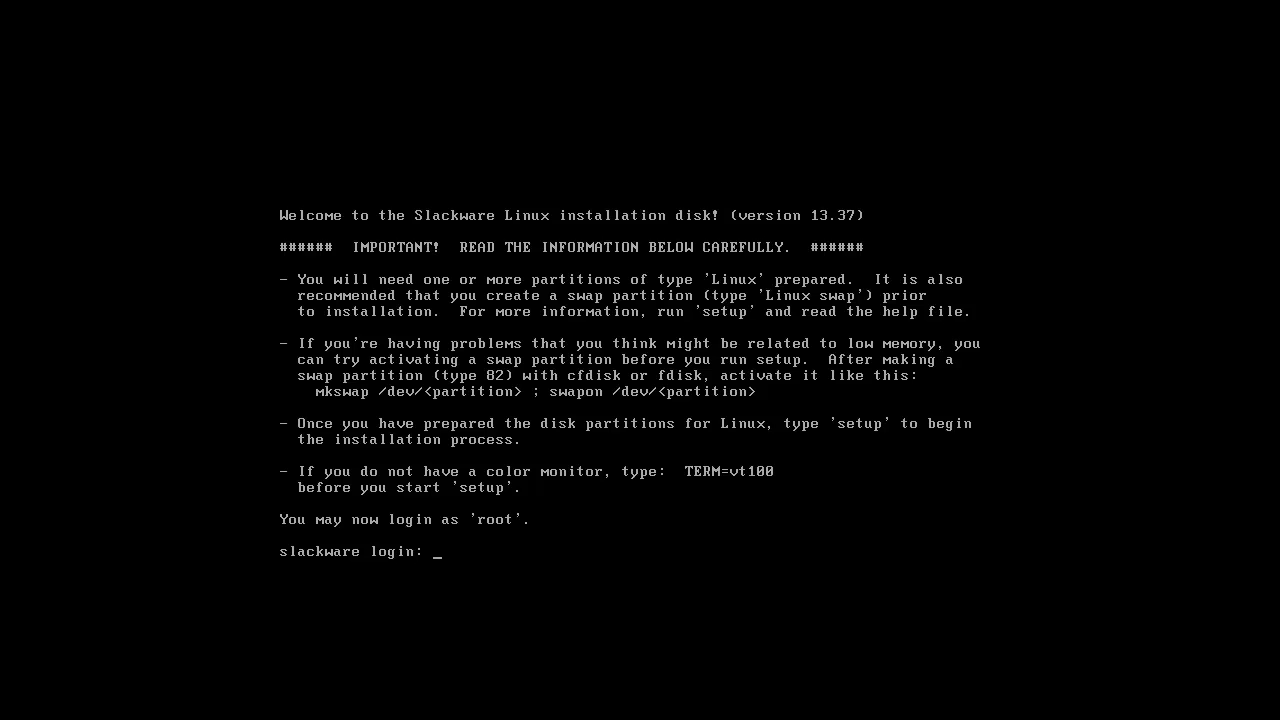
{"action": "type", "text": "root"}
{"action": "key", "text": "Return"}
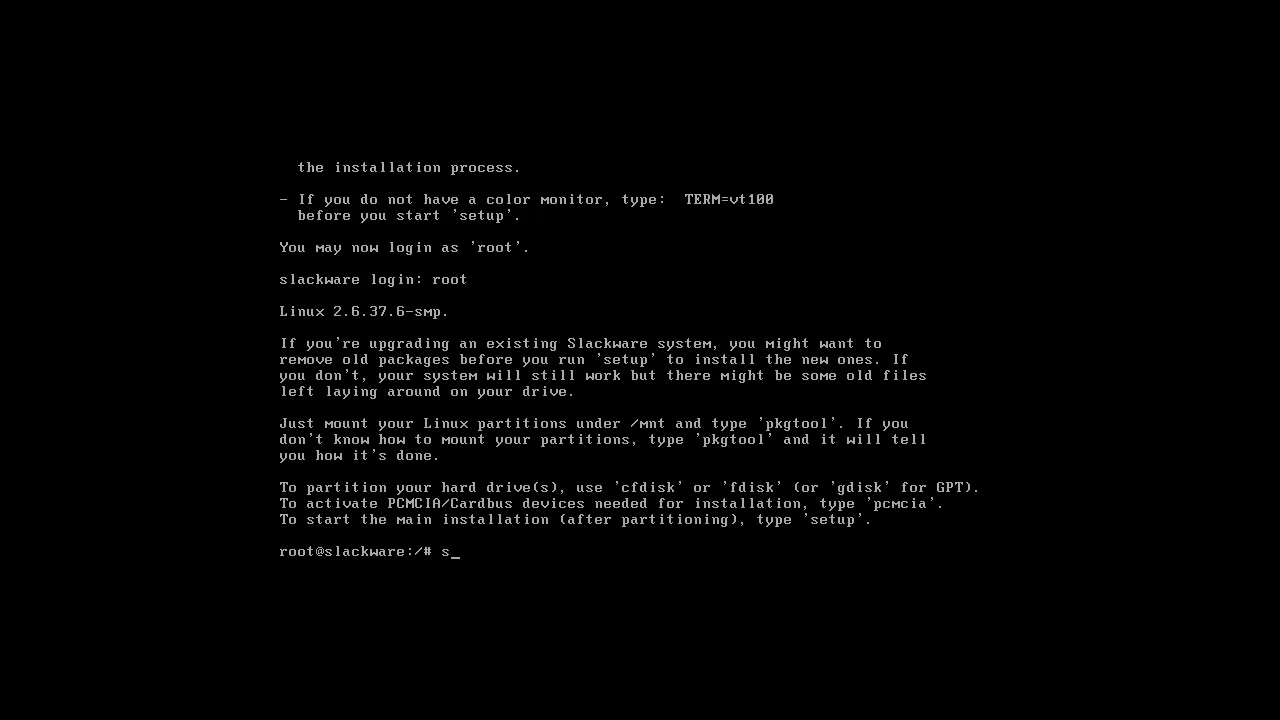
{"action": "type", "text": "setup"}
{"action": "key", "text": "Return"}
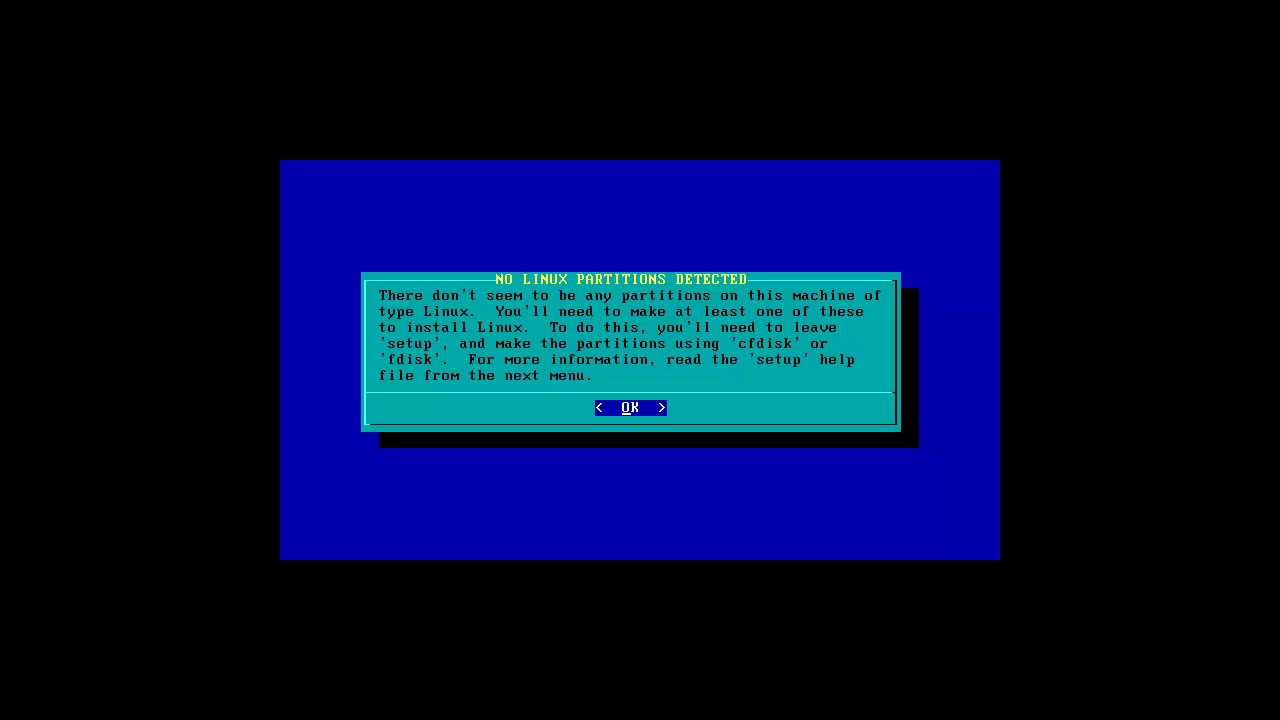
{"action": "key", "text": "Return"}
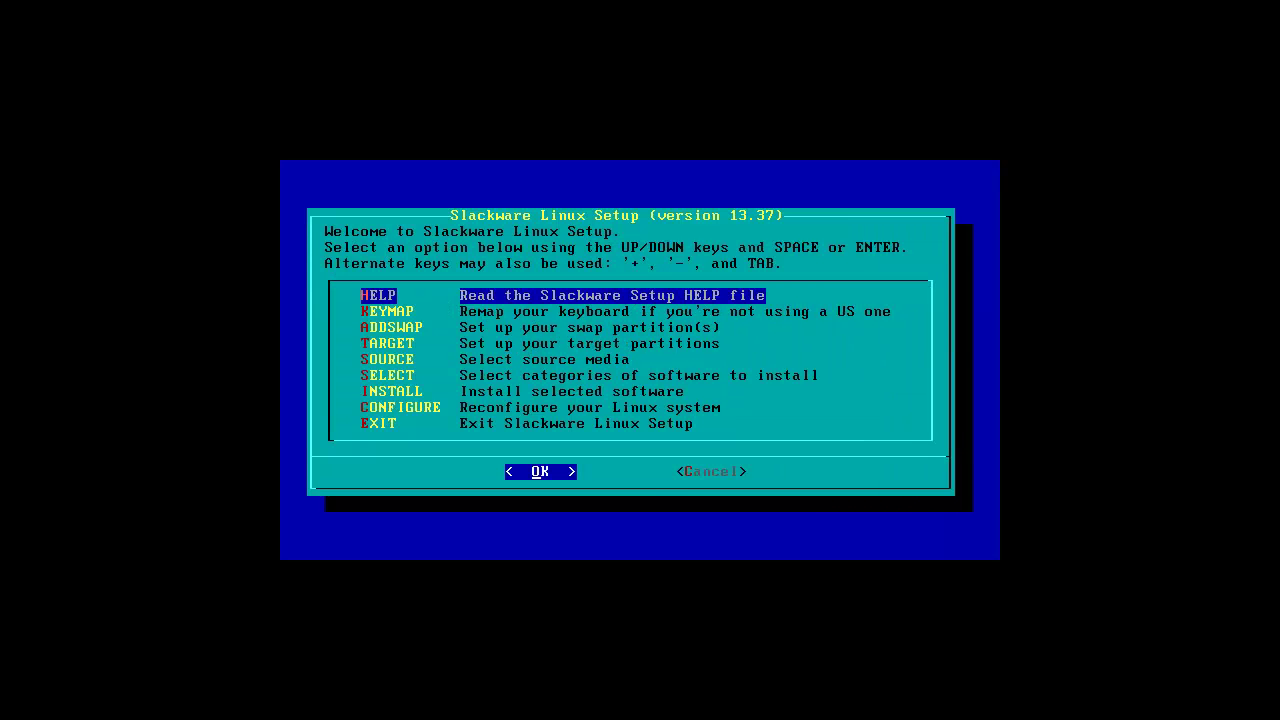
{"action": "key", "text": "Down"}
{"action": "key", "text": "Down"}
{"action": "key", "text": "Down"}
{"action": "key", "text": "Down"}
{"action": "key", "text": "Down"}
{"action": "key", "text": "Down"}
{"action": "key", "text": "Down"}
{"action": "key", "text": "Down"}
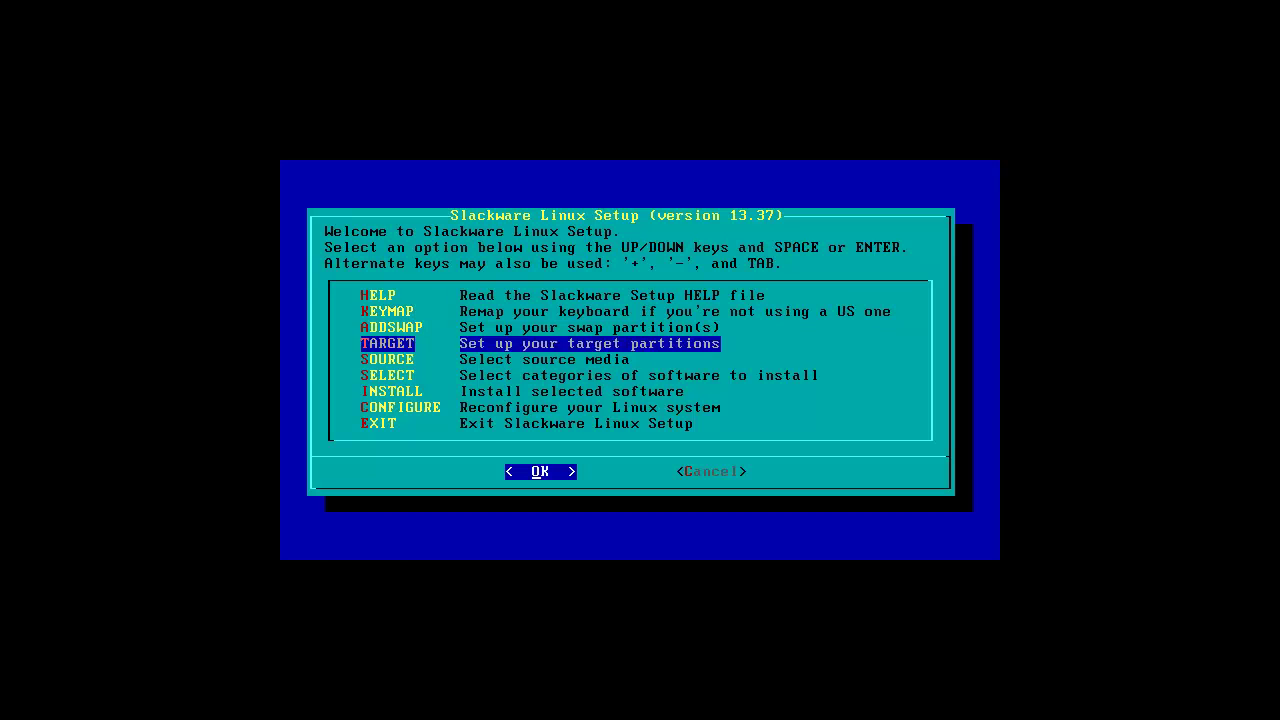
{"action": "key", "text": "Return"}
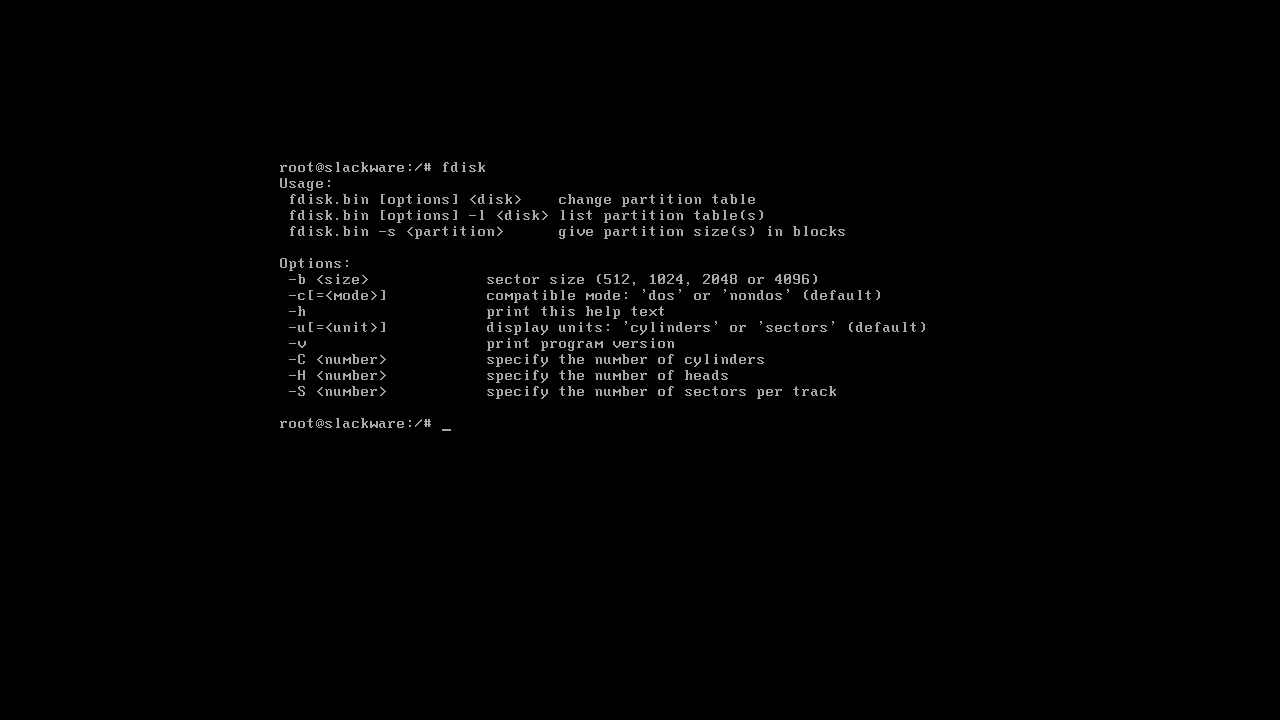
List the partition tables of all disks with fdisk -l
{"action": "type", "text": "fidsk -l"}
{"action": "key", "text": "Return"}
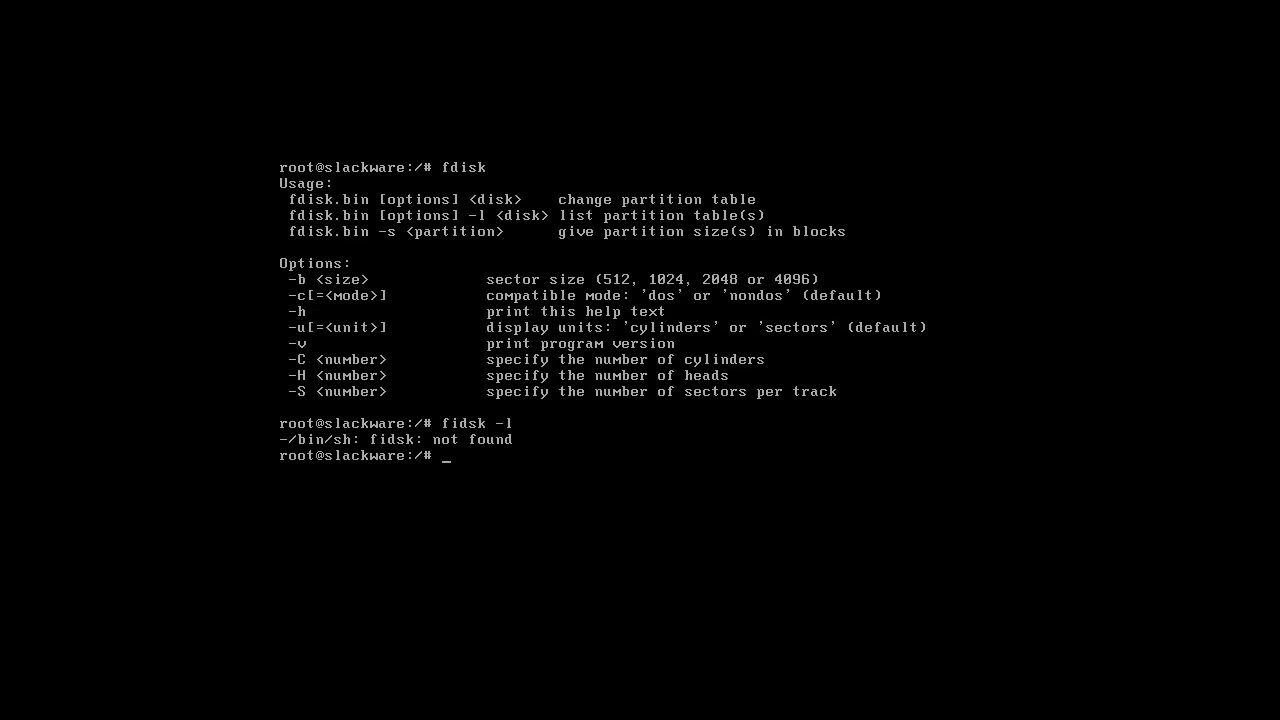
{"action": "type", "text": "fdisk -l"}
{"action": "key", "text": "Return"}
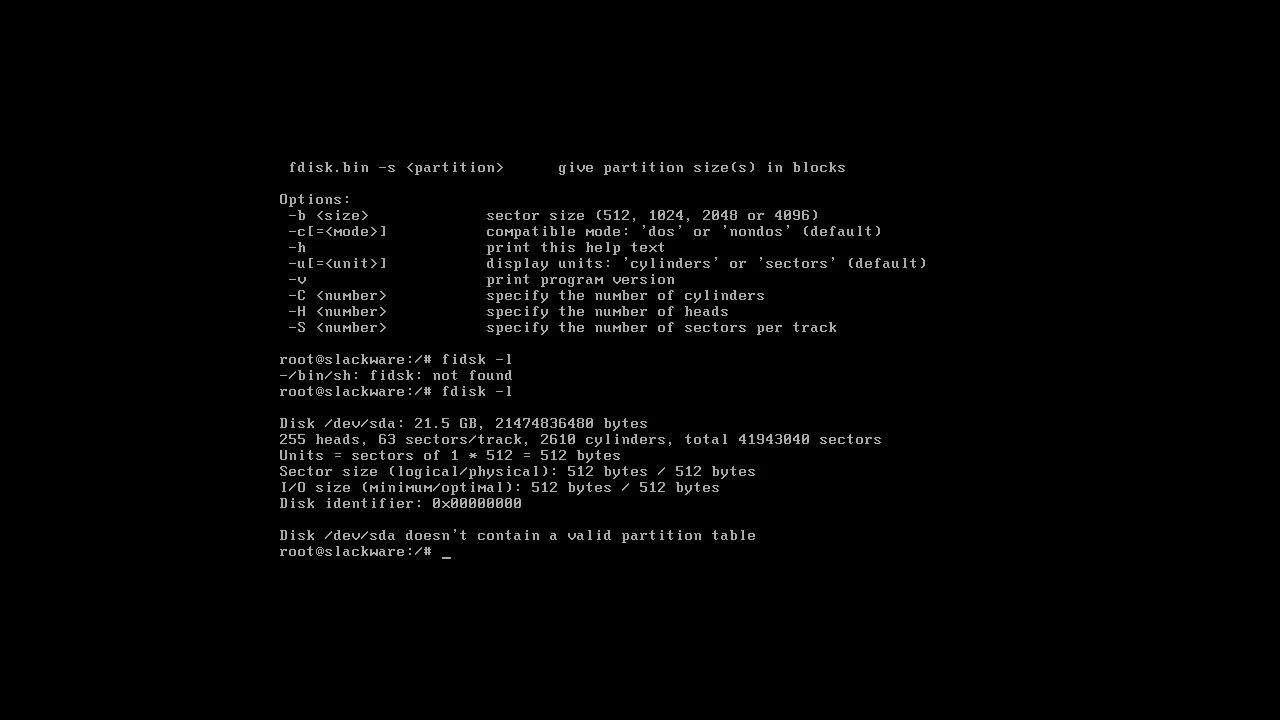
Open /dev/sda in fdisk and add primary partition 1 with the default first and last sectors
{"action": "type", "text": "fdisk /dev/sda"}
{"action": "key", "text": "Return"}
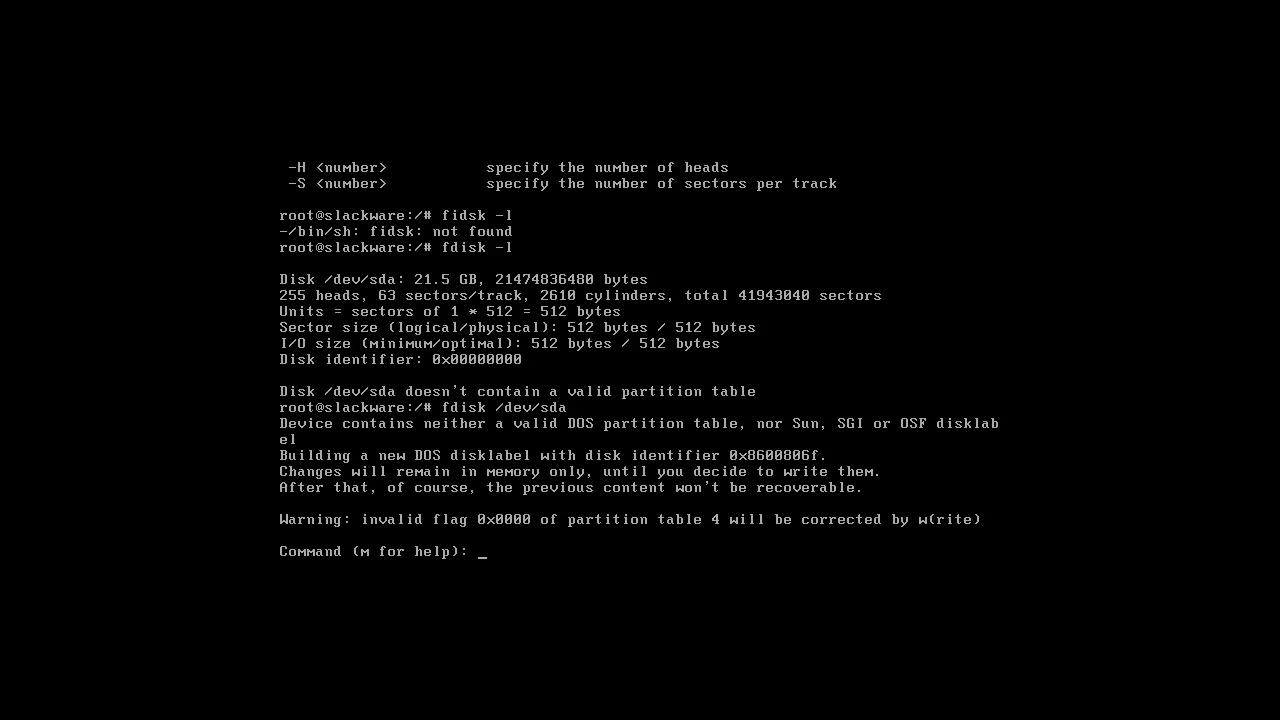
{"action": "type", "text": "mkfs"}
{"action": "key", "text": "Return"}
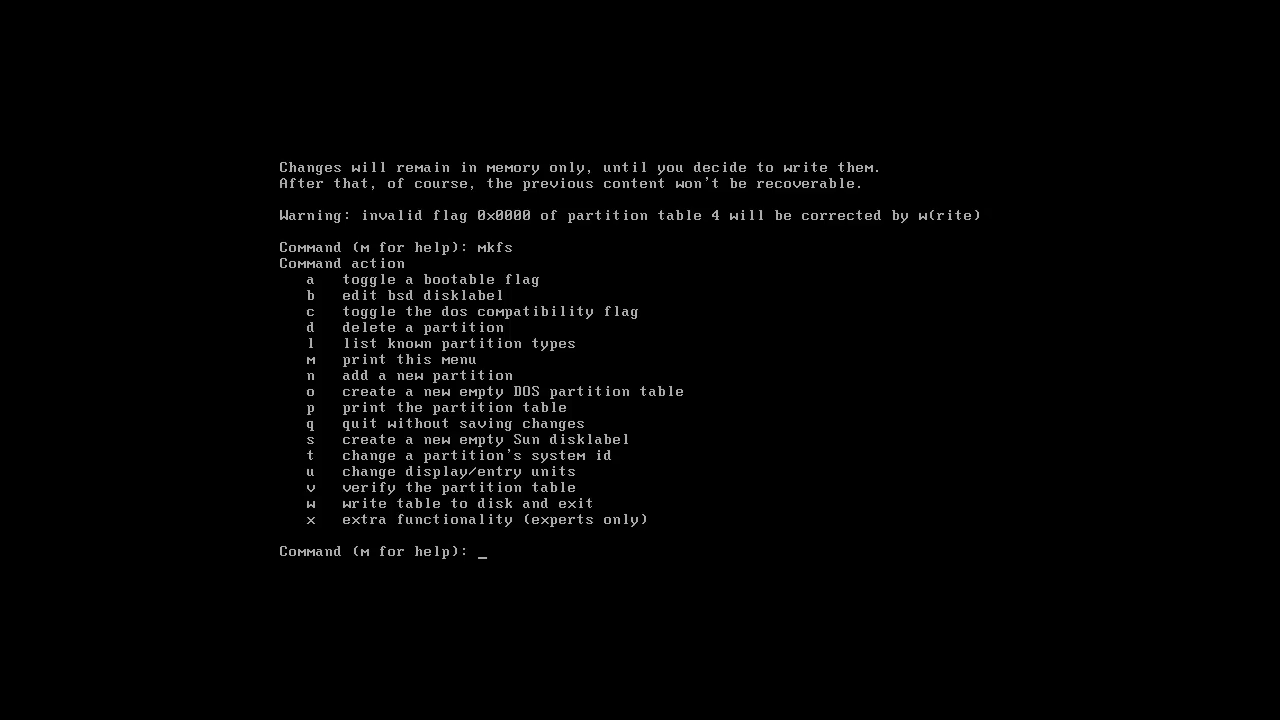
{"action": "type", "text": "n"}
{"action": "key", "text": "Return"}
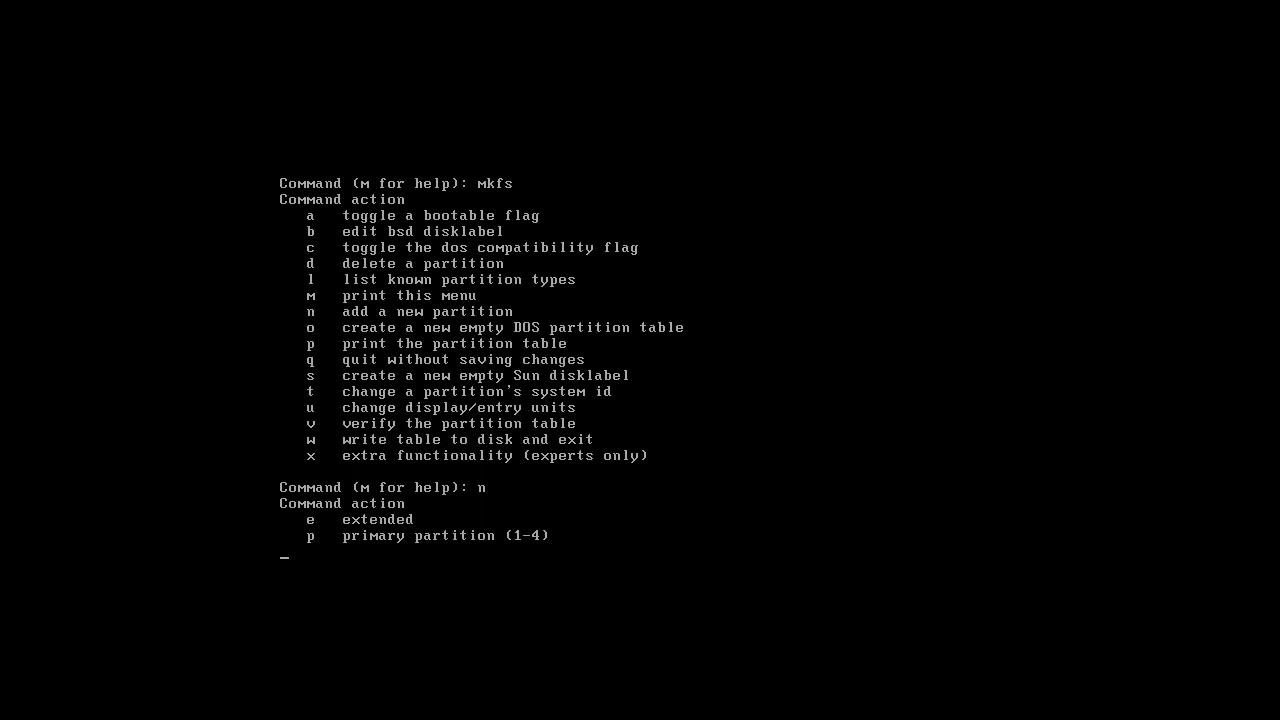
{"action": "type", "text": "p"}
{"action": "key", "text": "Return"}
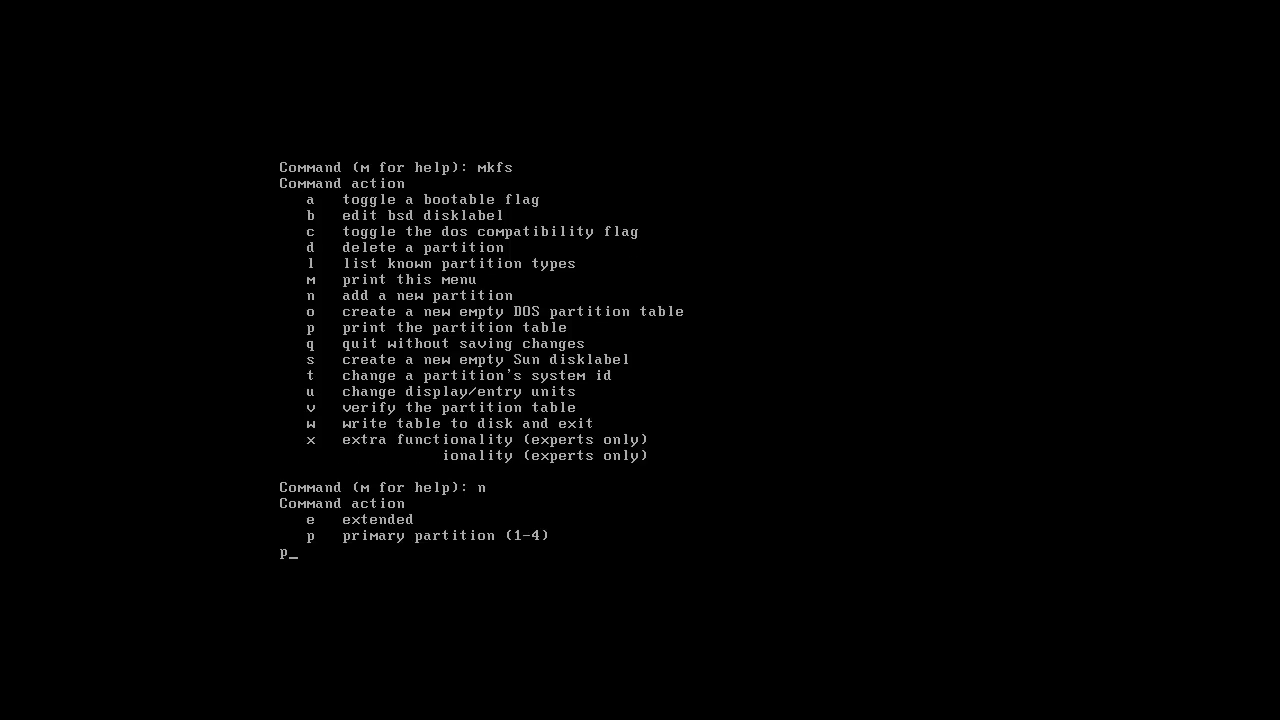
{"action": "type", "text": "1"}
{"action": "key", "text": "Return"}
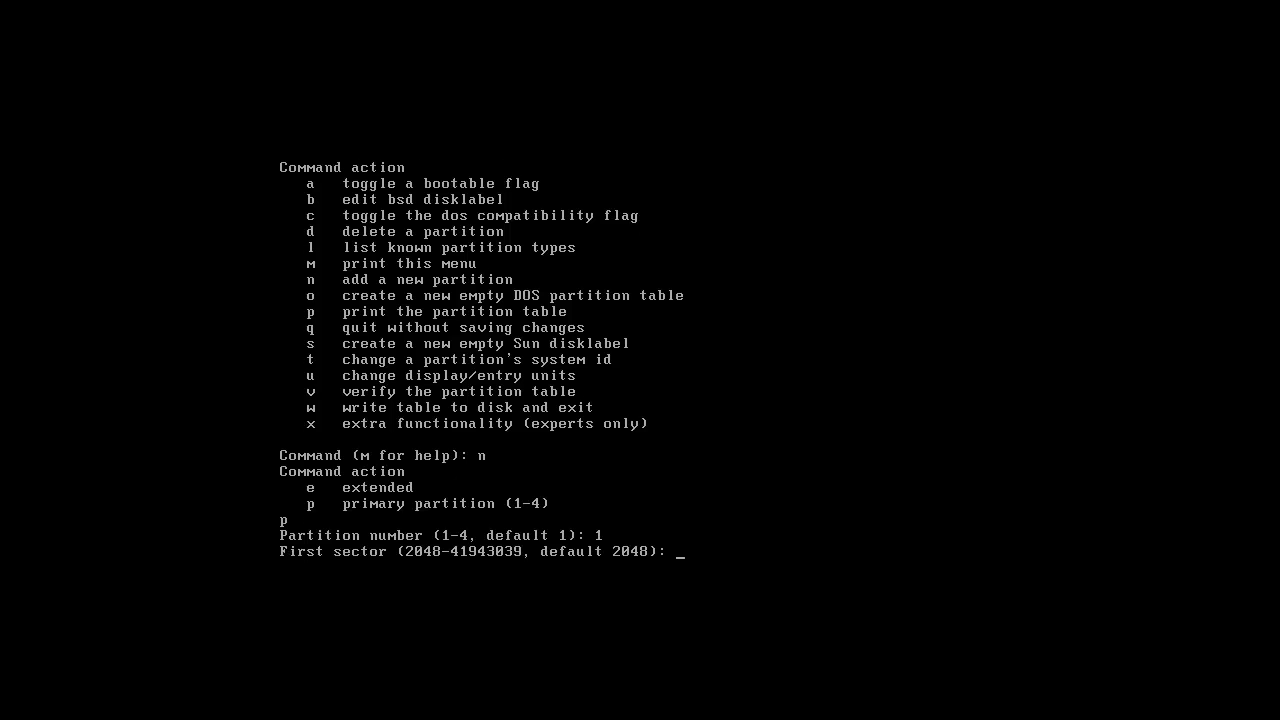
{"action": "key", "text": "Return"}
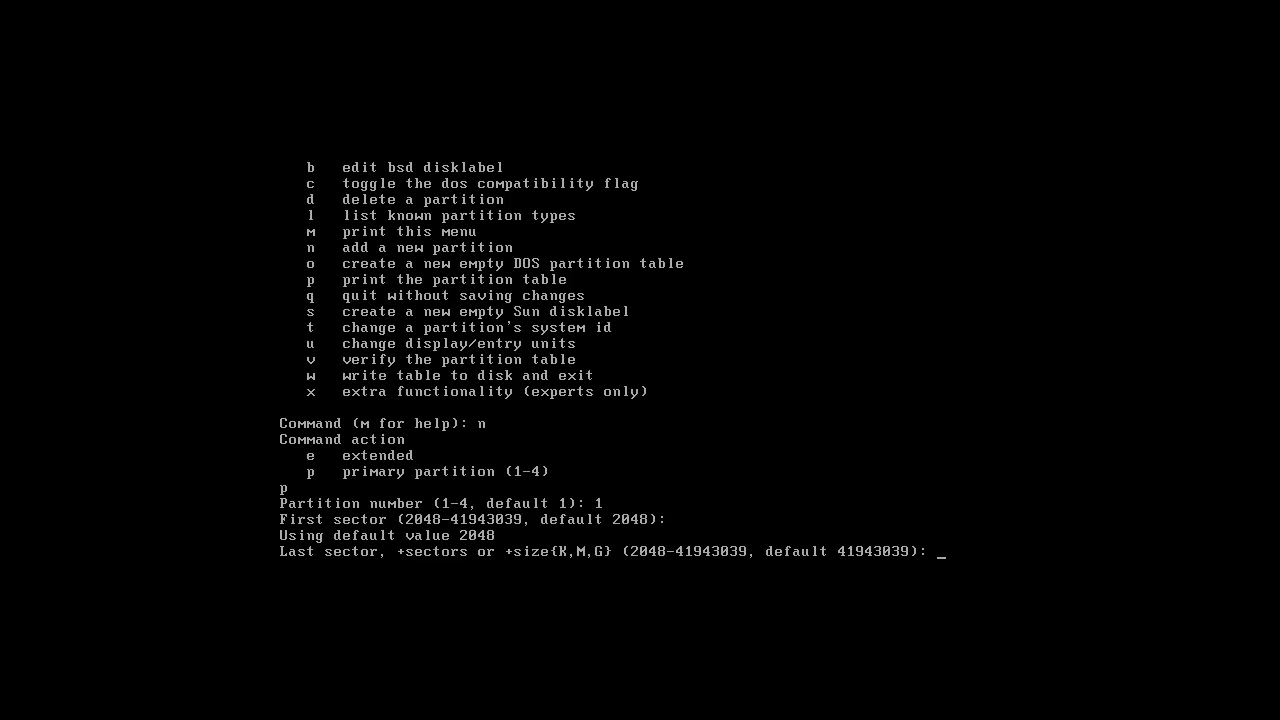
{"action": "key", "text": "Return"}
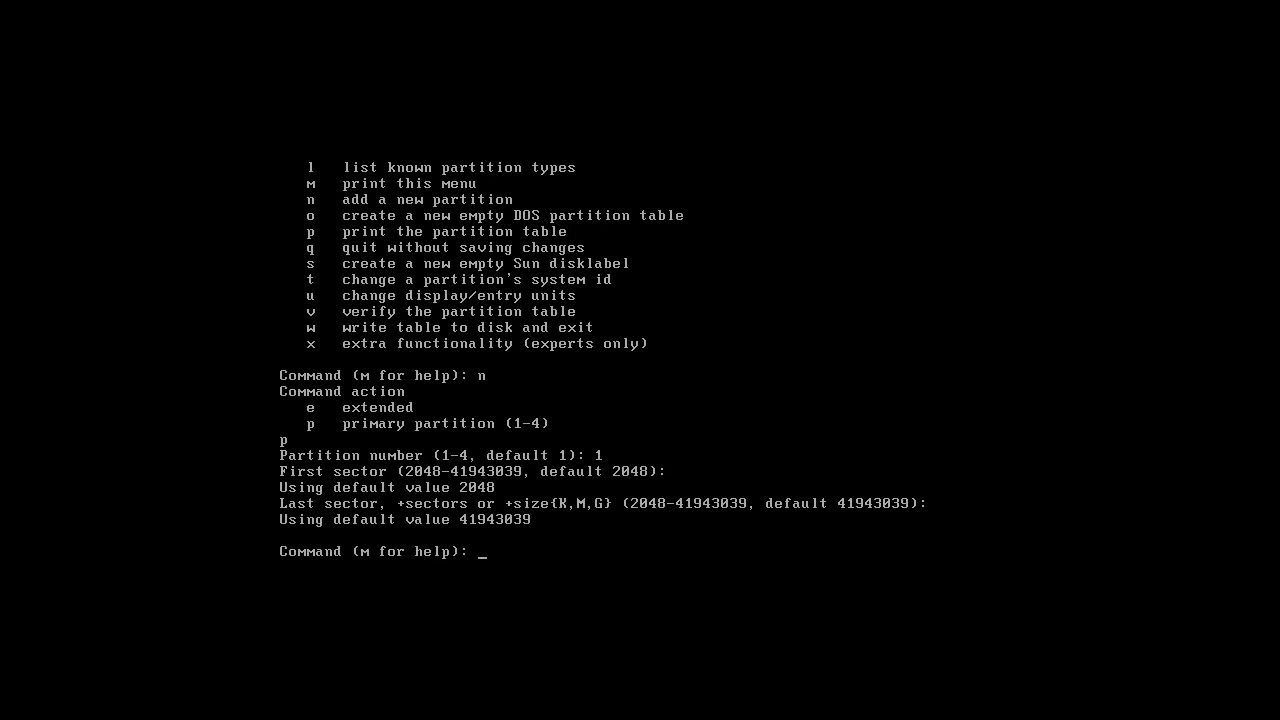
Verify the new partition table and write it to the disk, checking the result with fdisk -l
{"action": "type", "text": "v"}
{"action": "key", "text": "Return"}
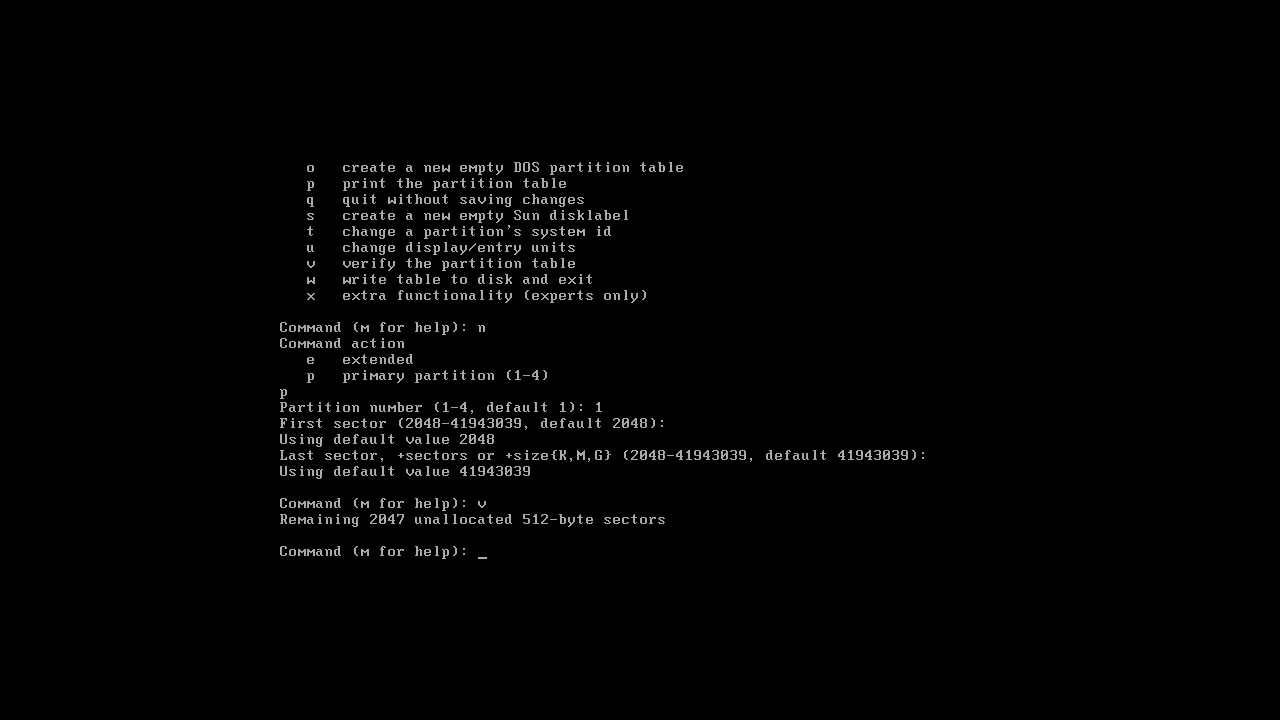
{"action": "type", "text": "w"}
{"action": "key", "text": "Return"}
{"action": "type", "text": "fdisk -l"}
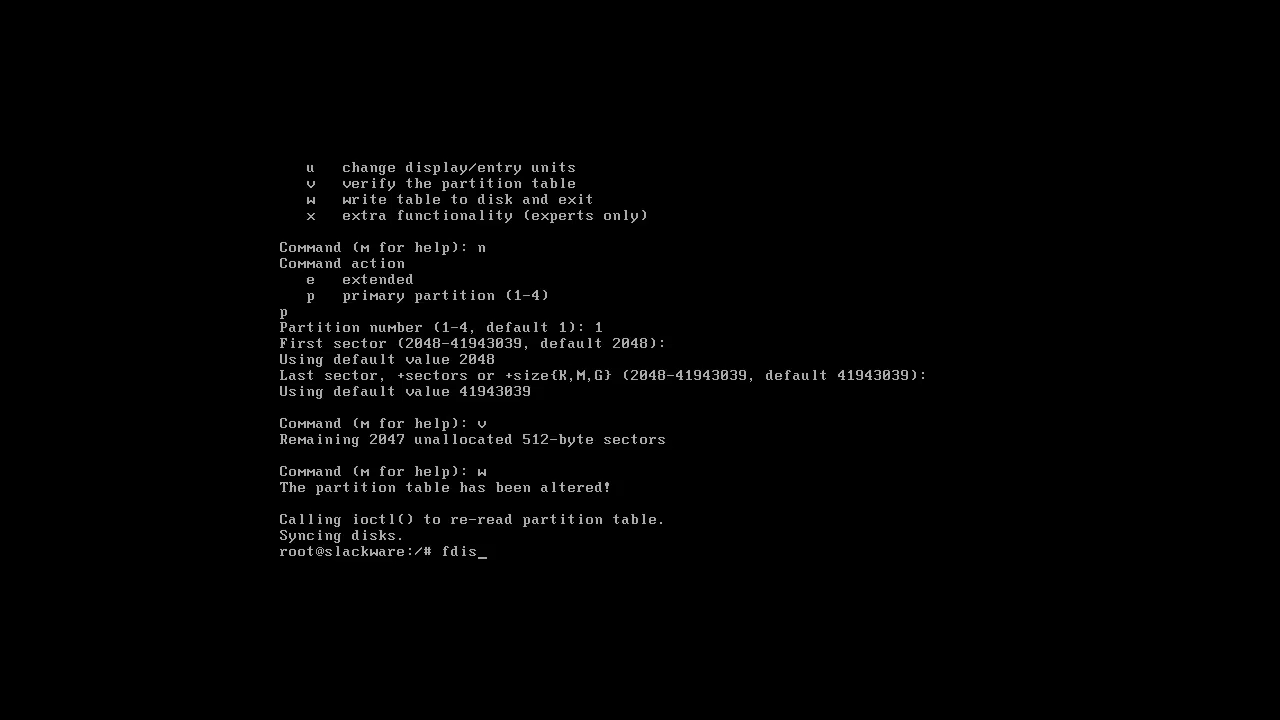
{"action": "key", "text": "Return"}
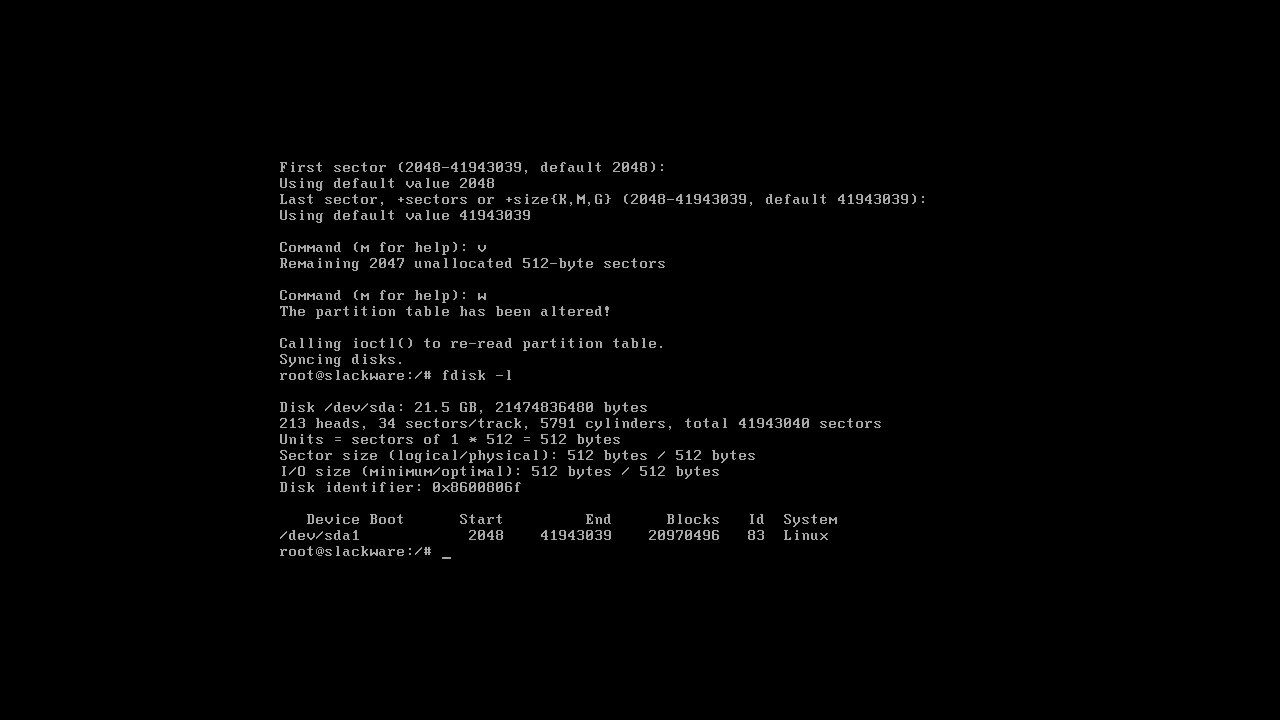
Format /dev/sda1 with an ext4 filesystem using mkfs.ext4
{"action": "type", "text": "mkfs -t ext4 /dev/sda1"}
{"action": "key", "text": "Return"}
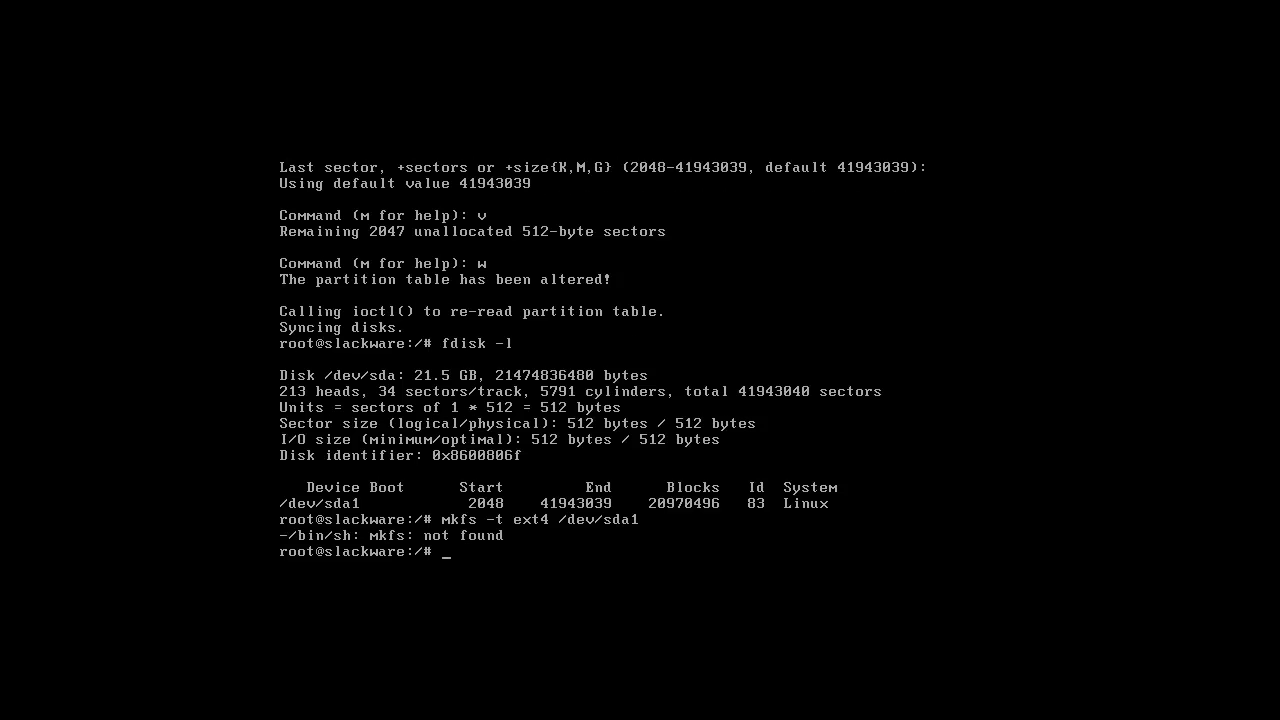
{"action": "type", "text": "mkf"}
{"action": "key", "text": "Tab"}
{"action": "key", "text": "Tab"}
{"action": "type", "text": "s.e"}
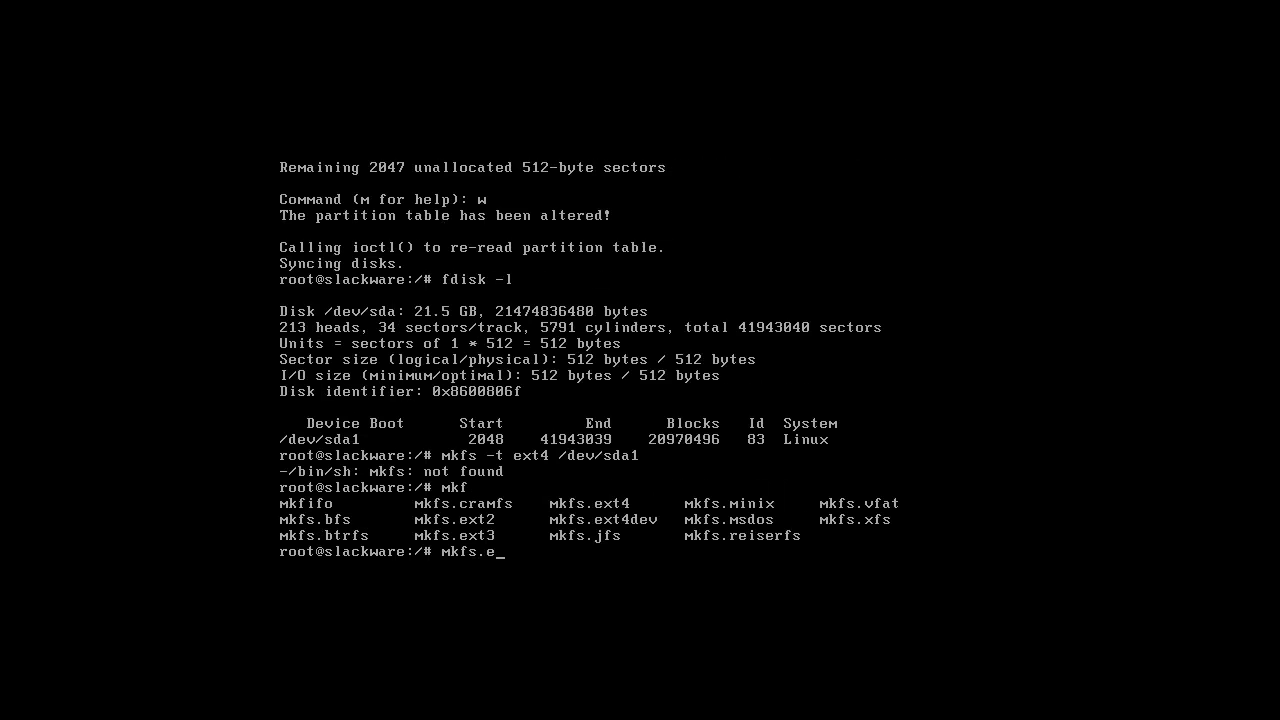
{"action": "type", "text": "xt4 /dev/sda1"}
{"action": "key", "text": "Return"}
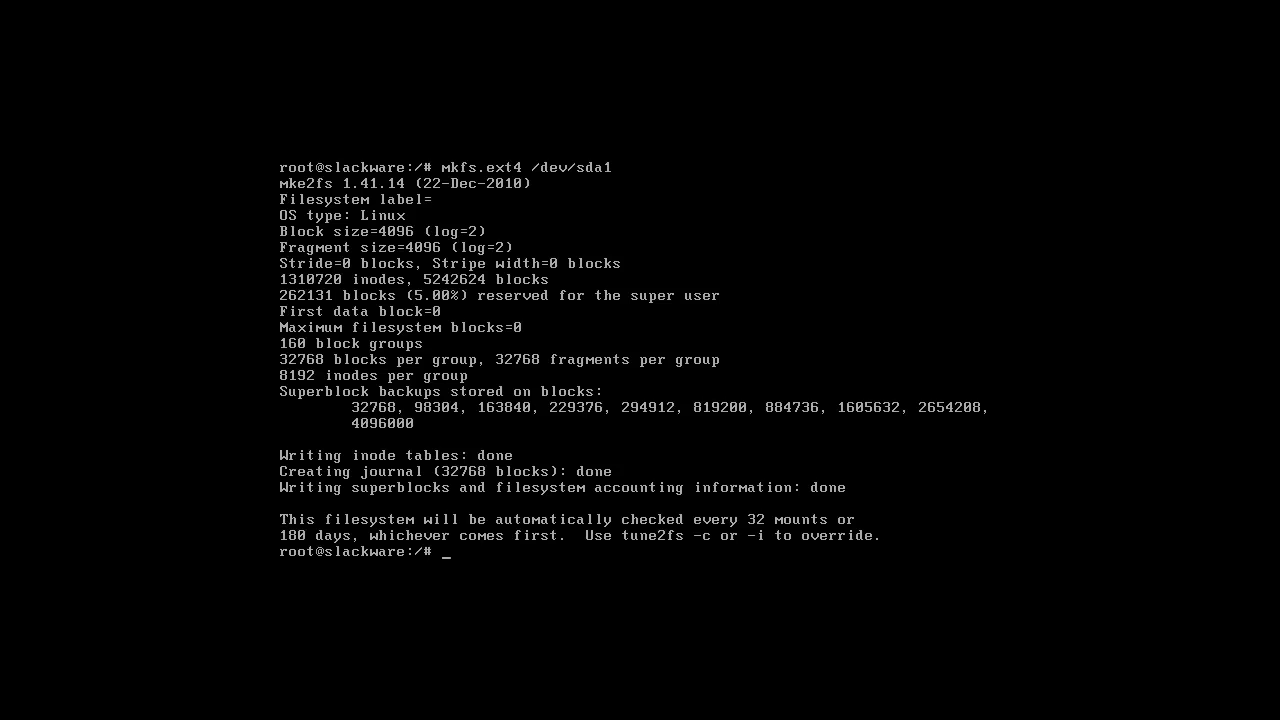
Start the Slackware setup program from the shell
{"action": "type", "text": "setup"}
{"action": "key", "text": "Return"}
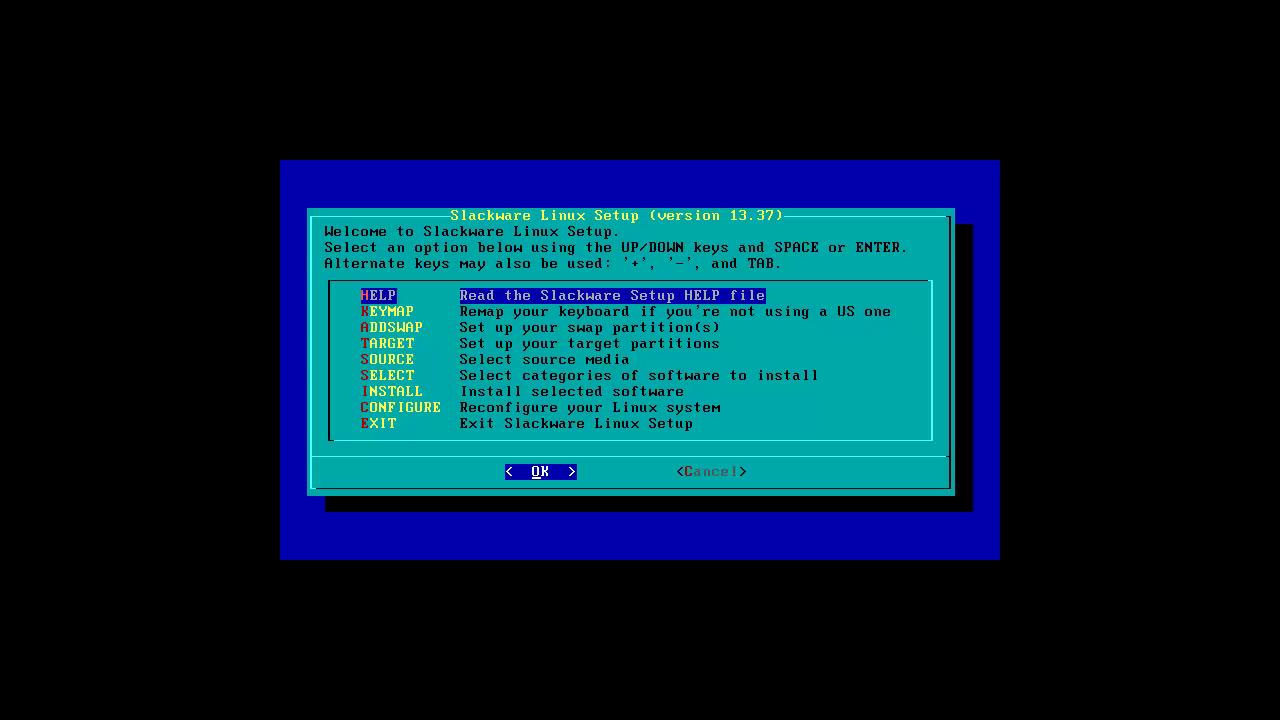
{"action": "key", "text": "Down"}
{"action": "key", "text": "Down"}
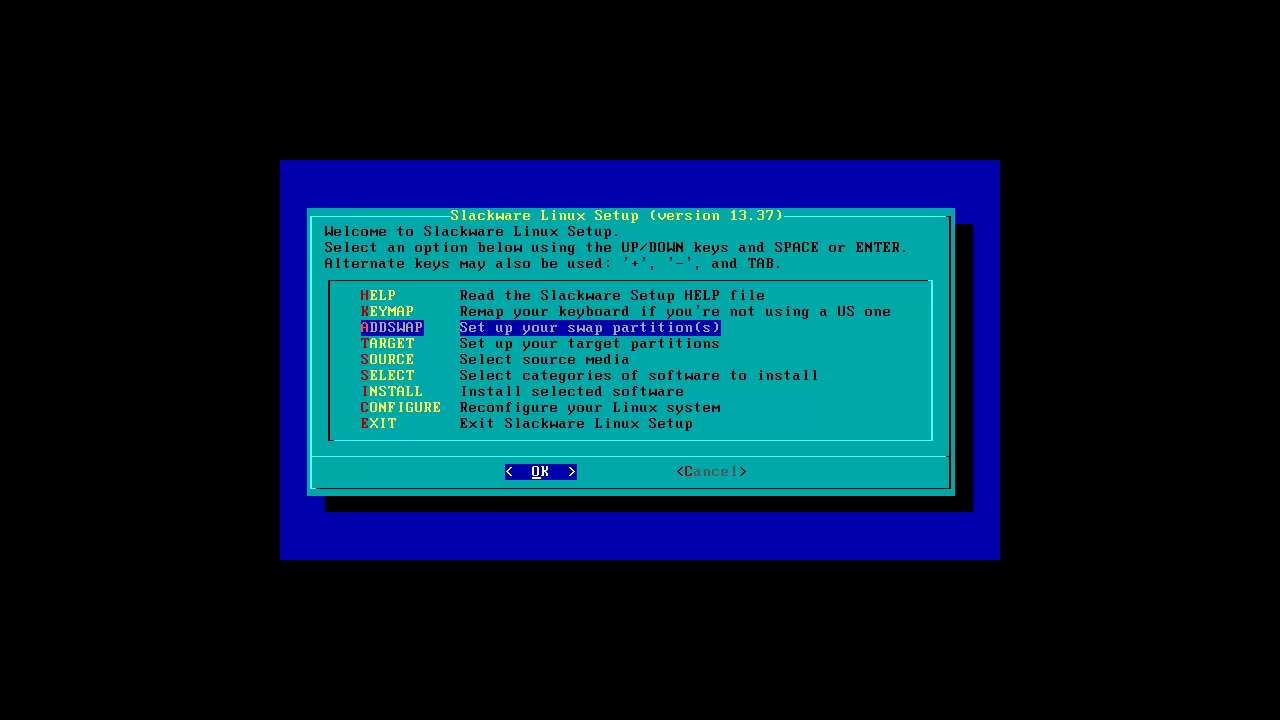
{"action": "key", "text": "Return"}
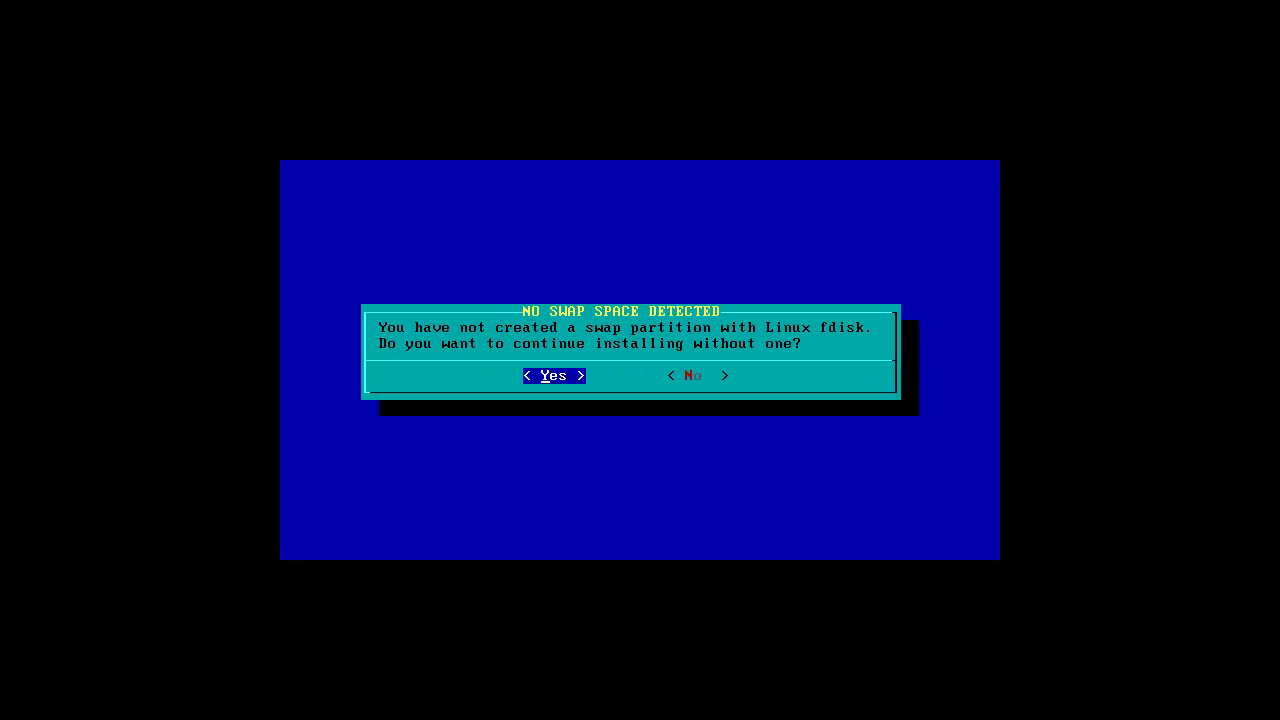
{"action": "key", "text": "Right"}
{"action": "key", "text": "Return"}
{"action": "key", "text": "Return"}
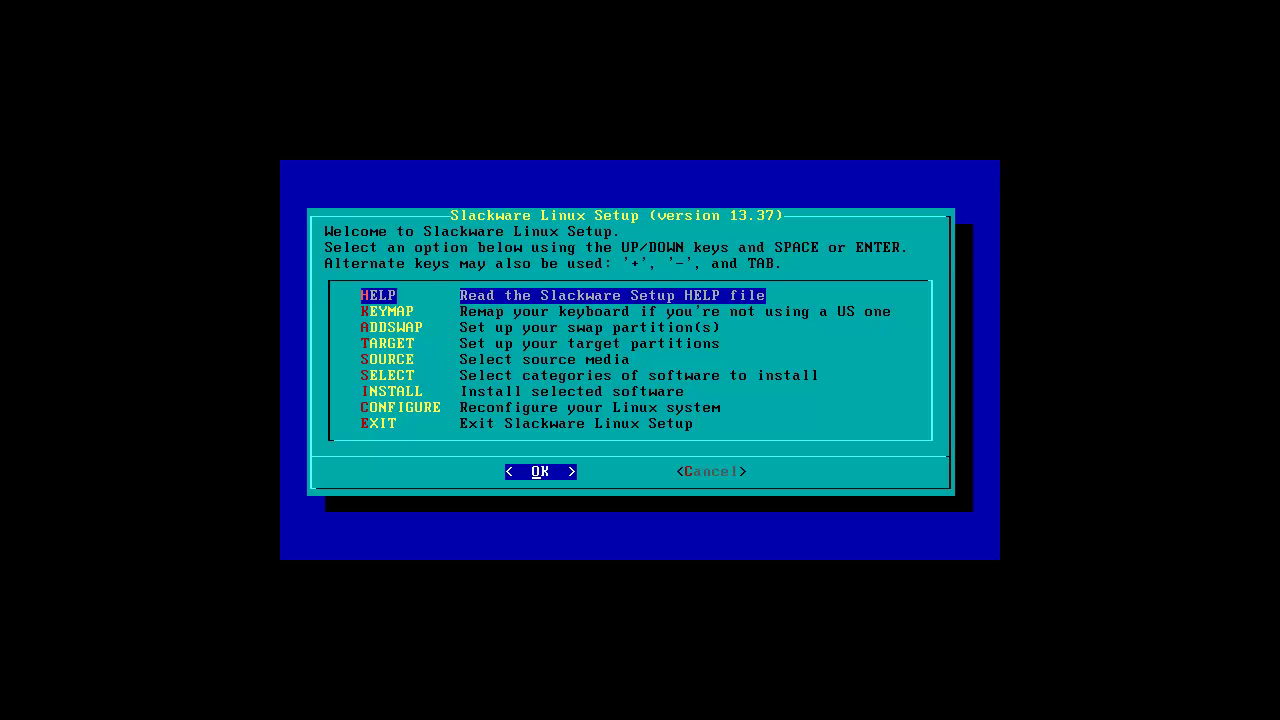
Set up /dev/sda1 as the root target partition with a quick format to ext4 and accept the /etc/fstab entry
{"action": "key", "text": "Down"}
{"action": "key", "text": "Down"}
{"action": "key", "text": "Down"}
{"action": "key", "text": "Return"}
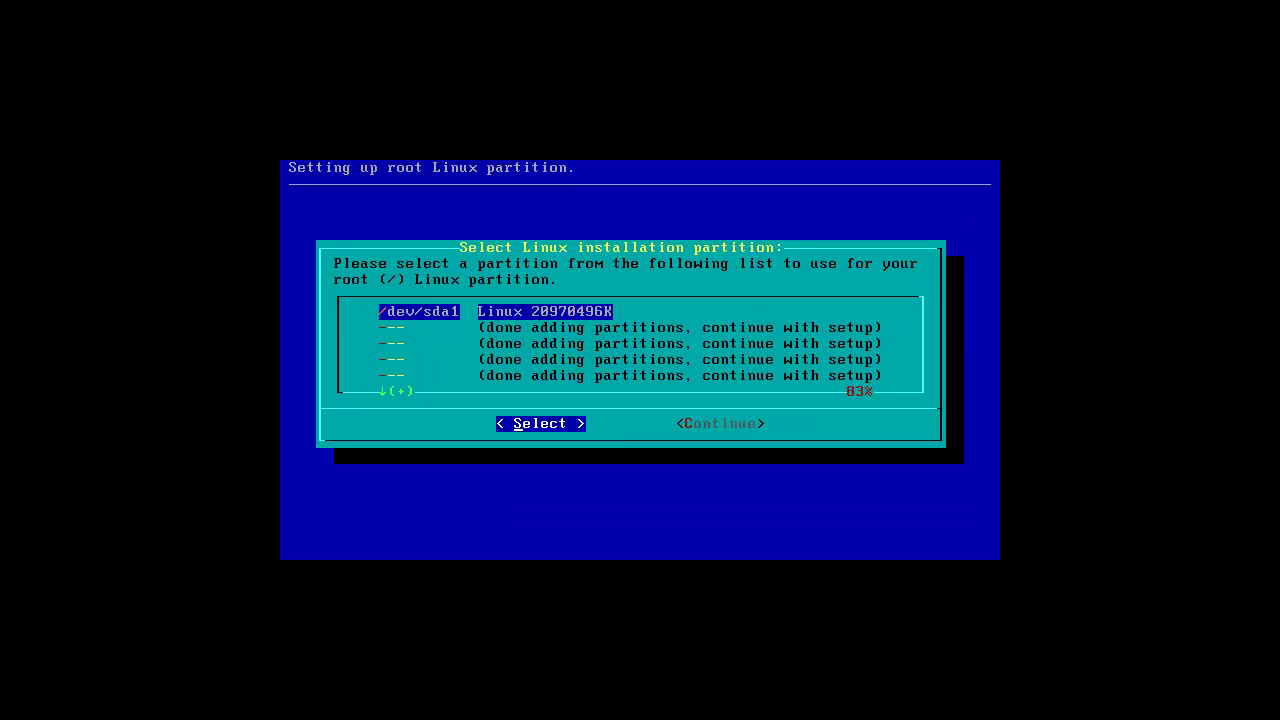
{"action": "key", "text": "Return"}
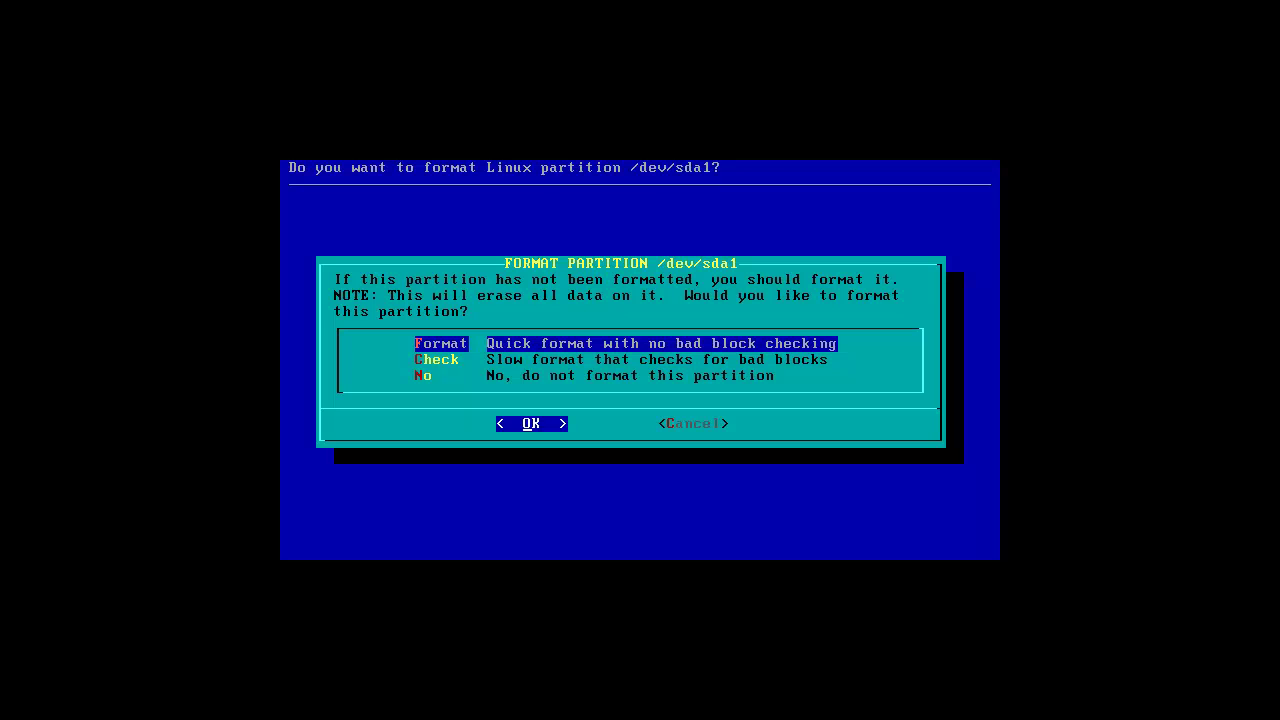
{"action": "key", "text": "Return"}
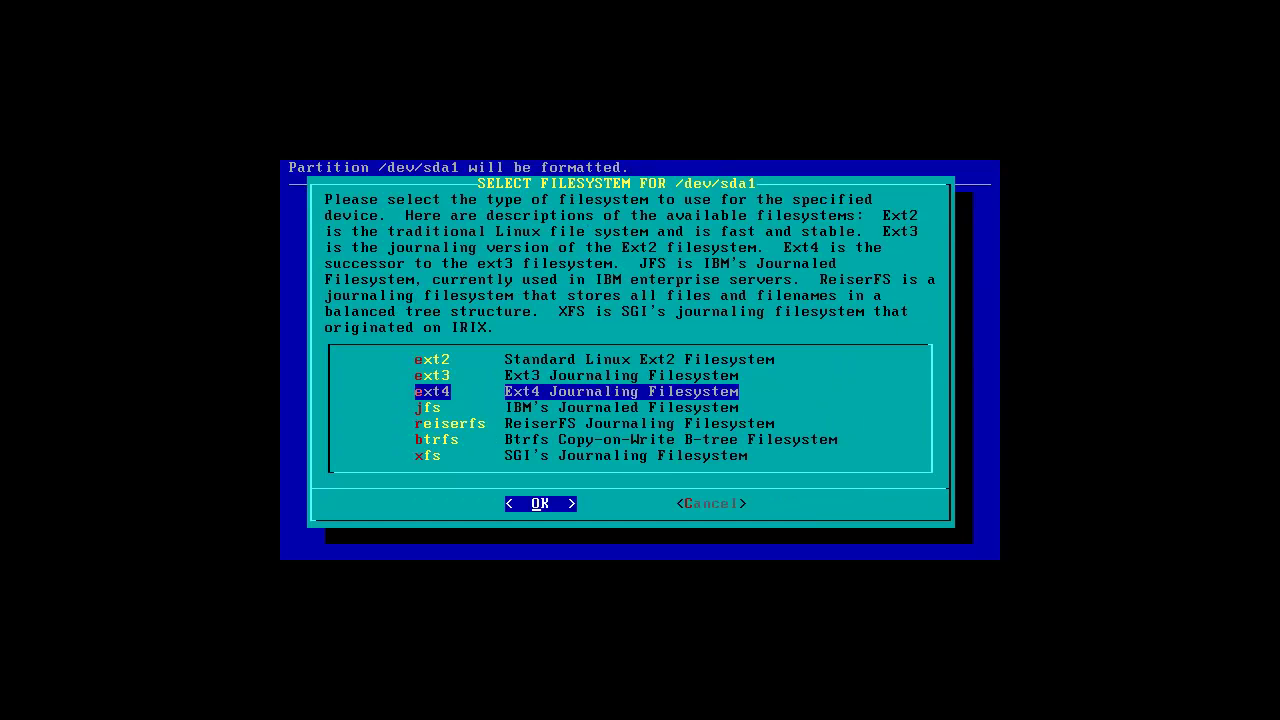
{"action": "key", "text": "Return"}
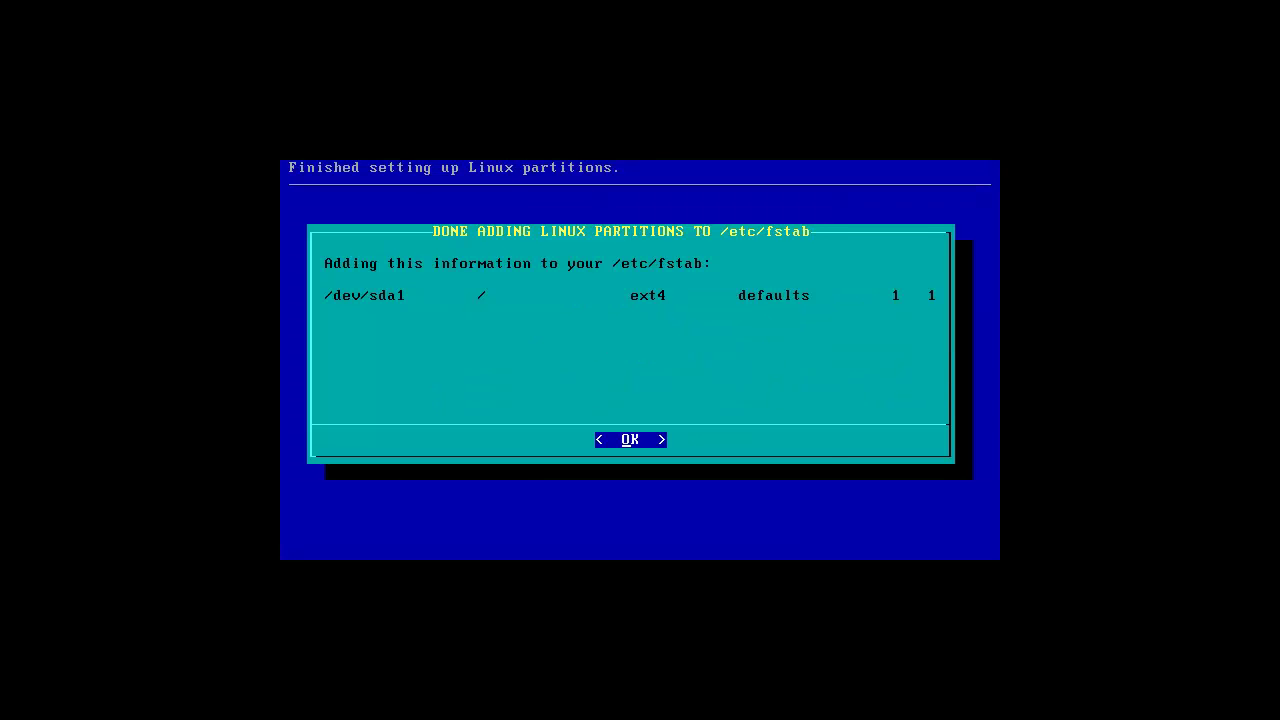
{"action": "key", "text": "Return"}
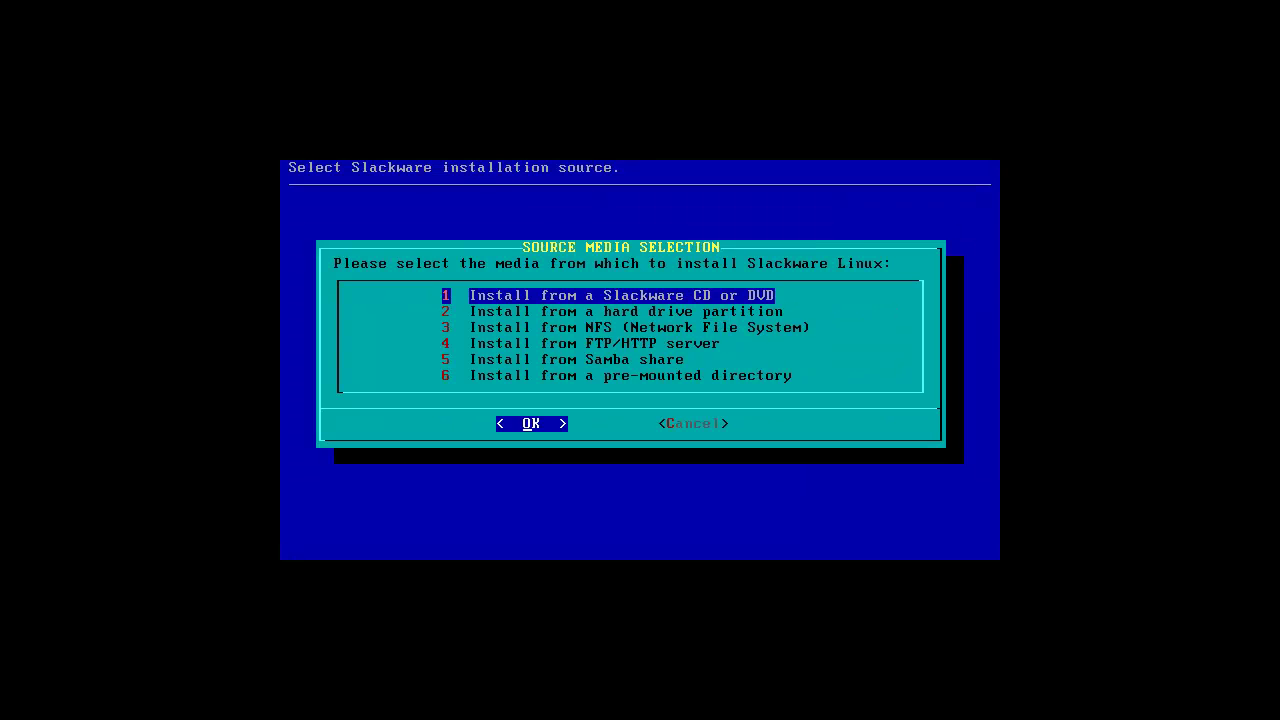
Choose a Slackware CD or DVD as the installation source and scan for the drive automatically
{"action": "key", "text": "Return"}
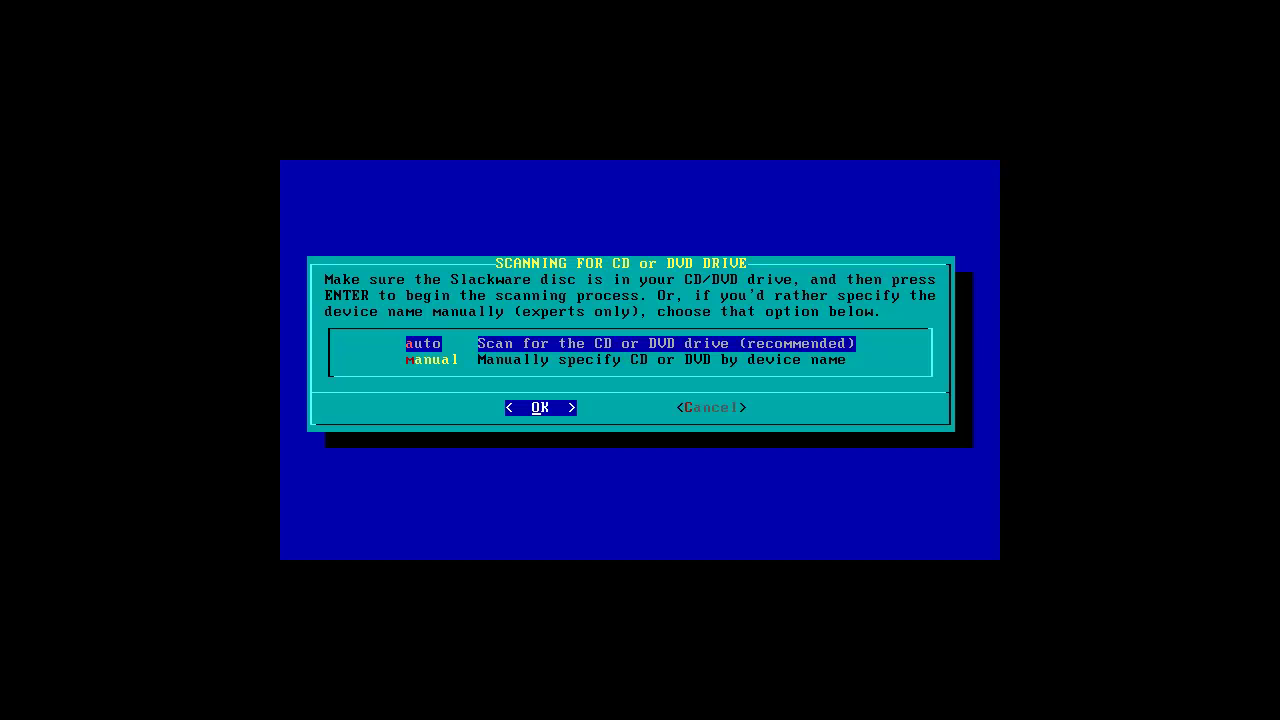
{"action": "key", "text": "Return"}
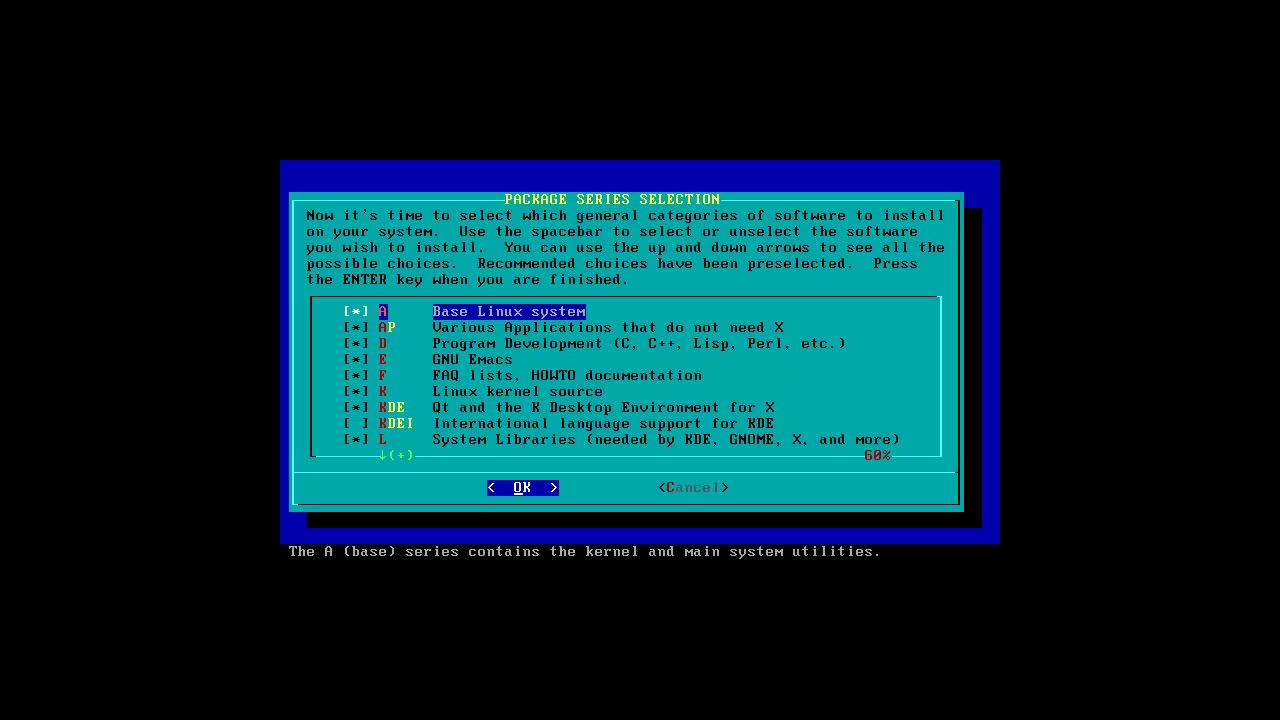
Review the preselected package series from the base system through KDE and networking to games
{"action": "key", "text": "Down"}
{"action": "key", "text": "Down"}
{"action": "key", "text": "Down"}
{"action": "key", "text": "Down"}
{"action": "key", "text": "Down"}
{"action": "key", "text": "Down"}
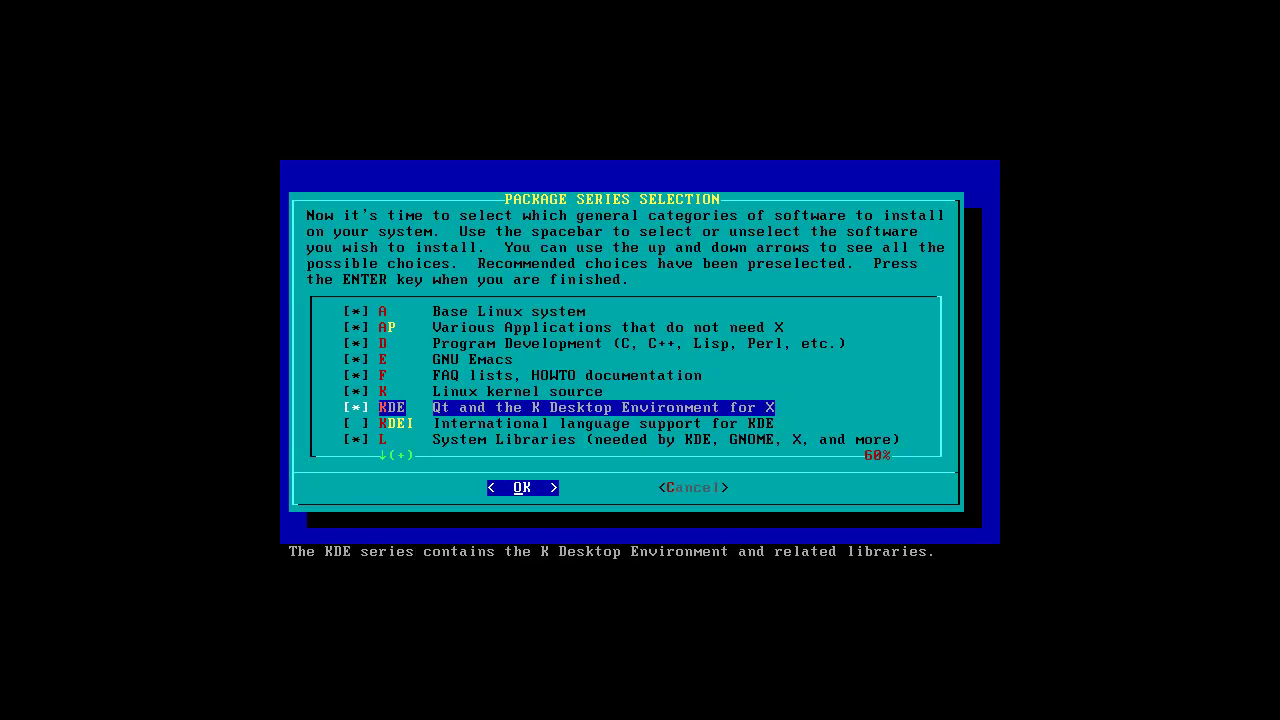
{"action": "key", "text": "Up"}
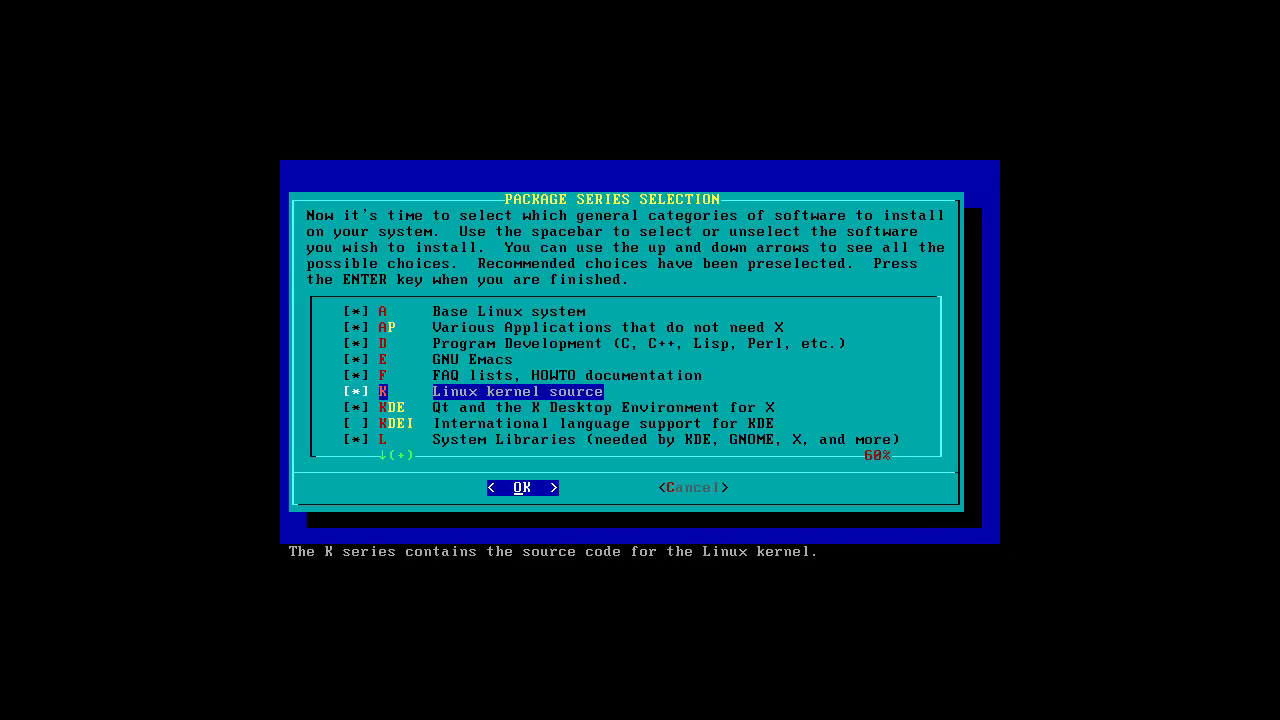
{"action": "key", "text": "Down"}
{"action": "key", "text": "Down"}
{"action": "key", "text": "Up"}
{"action": "key", "text": "Up"}
{"action": "key", "text": "Down"}
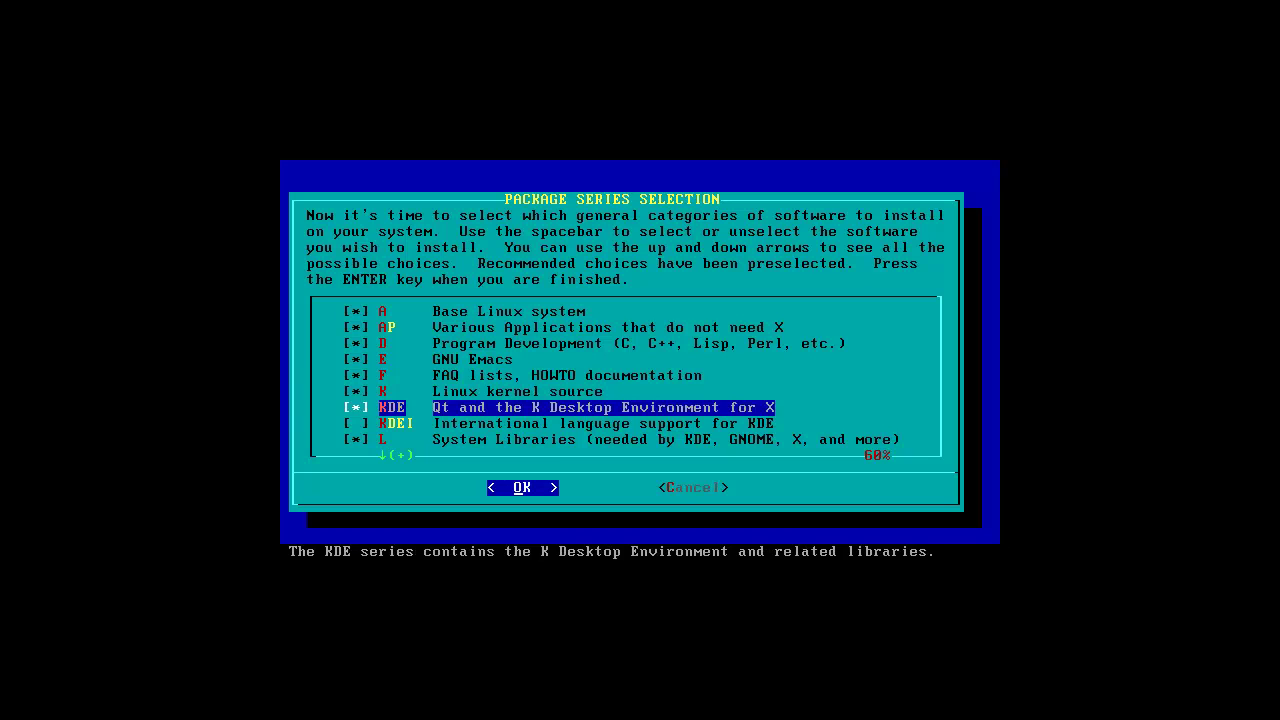
{"action": "key", "text": "Up"}
{"action": "key", "text": "Up"}
{"action": "key", "text": "Up"}
{"action": "key", "text": "Up"}
{"action": "key", "text": "Up"}
{"action": "key", "text": "Up"}
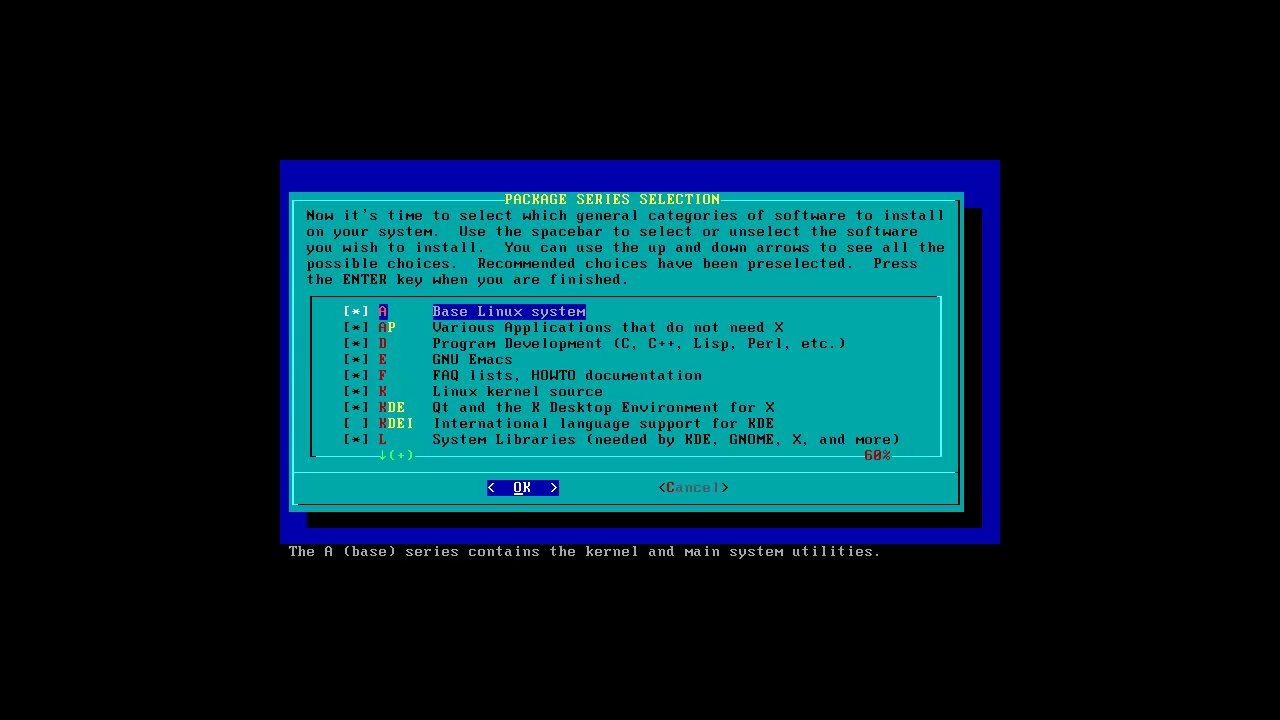
{"action": "key", "text": "Down"}
{"action": "key", "text": "Down"}
{"action": "key", "text": "Down"}
{"action": "key", "text": "Down"}
{"action": "key", "text": "Down"}
{"action": "key", "text": "Down"}
{"action": "key", "text": "Down"}
{"action": "key", "text": "Down"}
{"action": "key", "text": "Down"}
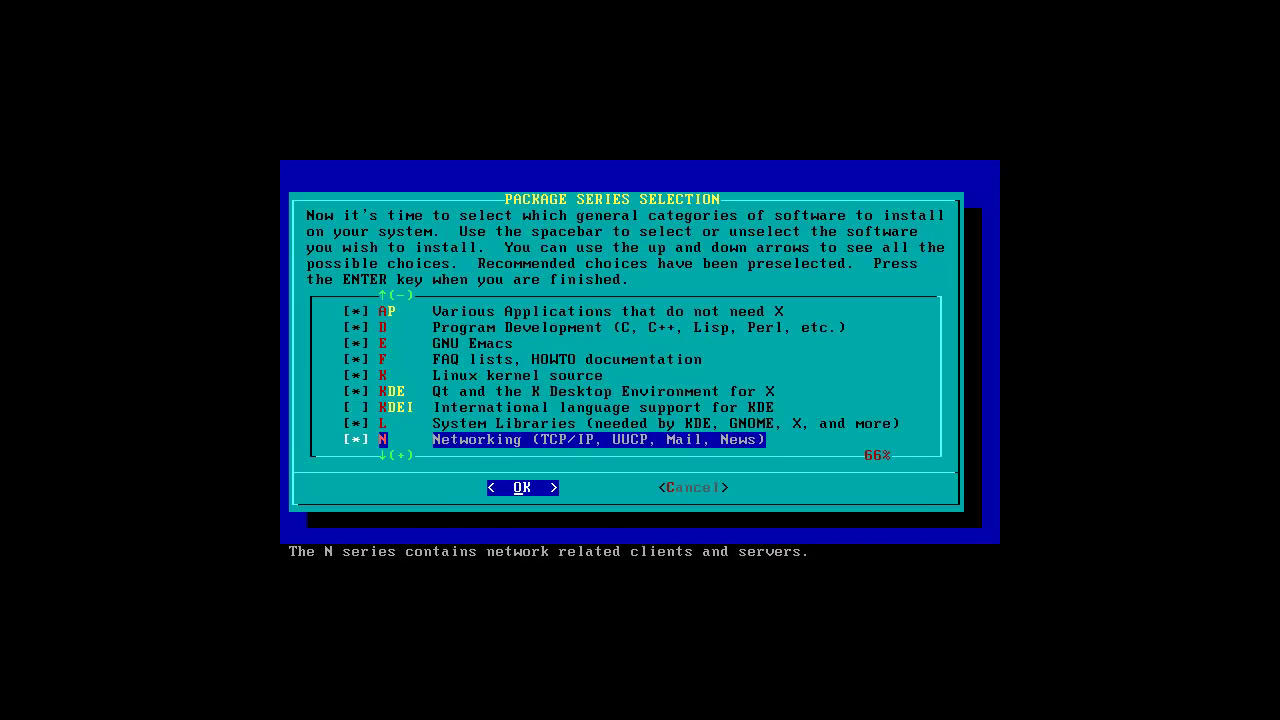
{"action": "key", "text": "Down"}
{"action": "key", "text": "Down"}
{"action": "key", "text": "Down"}
{"action": "key", "text": "Down"}
{"action": "key", "text": "Down"}
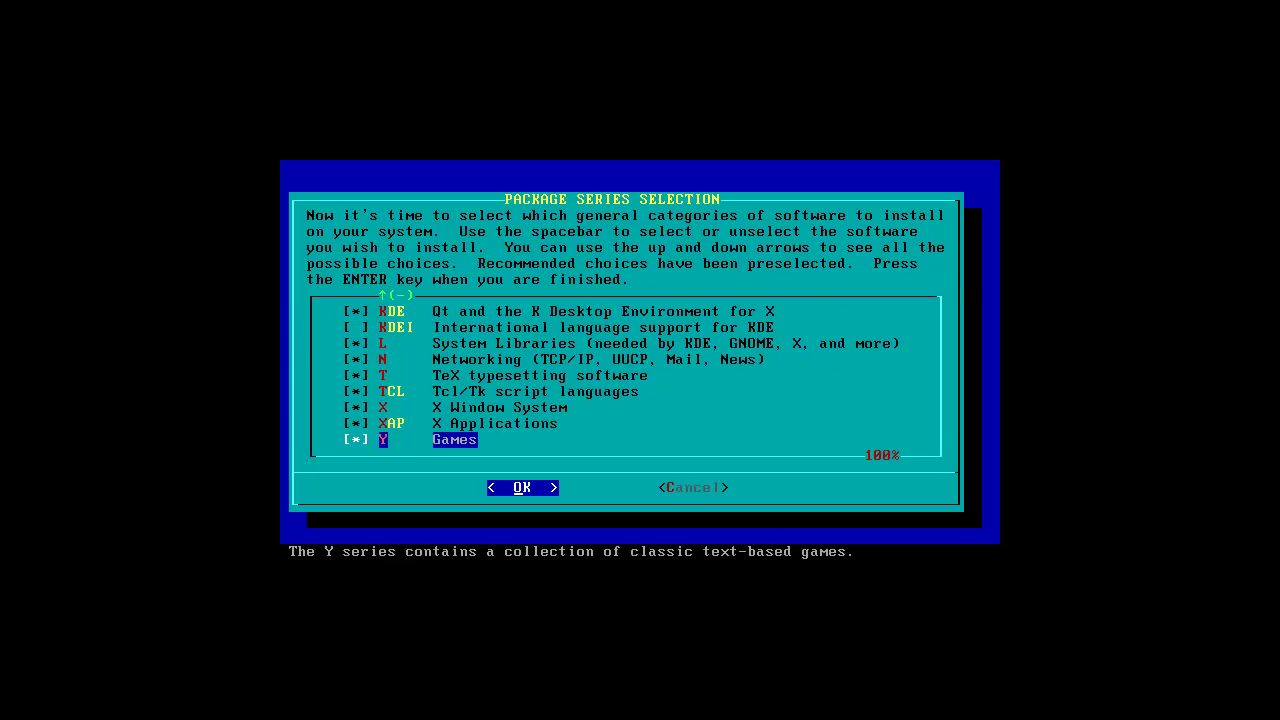
Accept the preselected package series and install everything using the full prompting mode
{"action": "key", "text": "Return"}
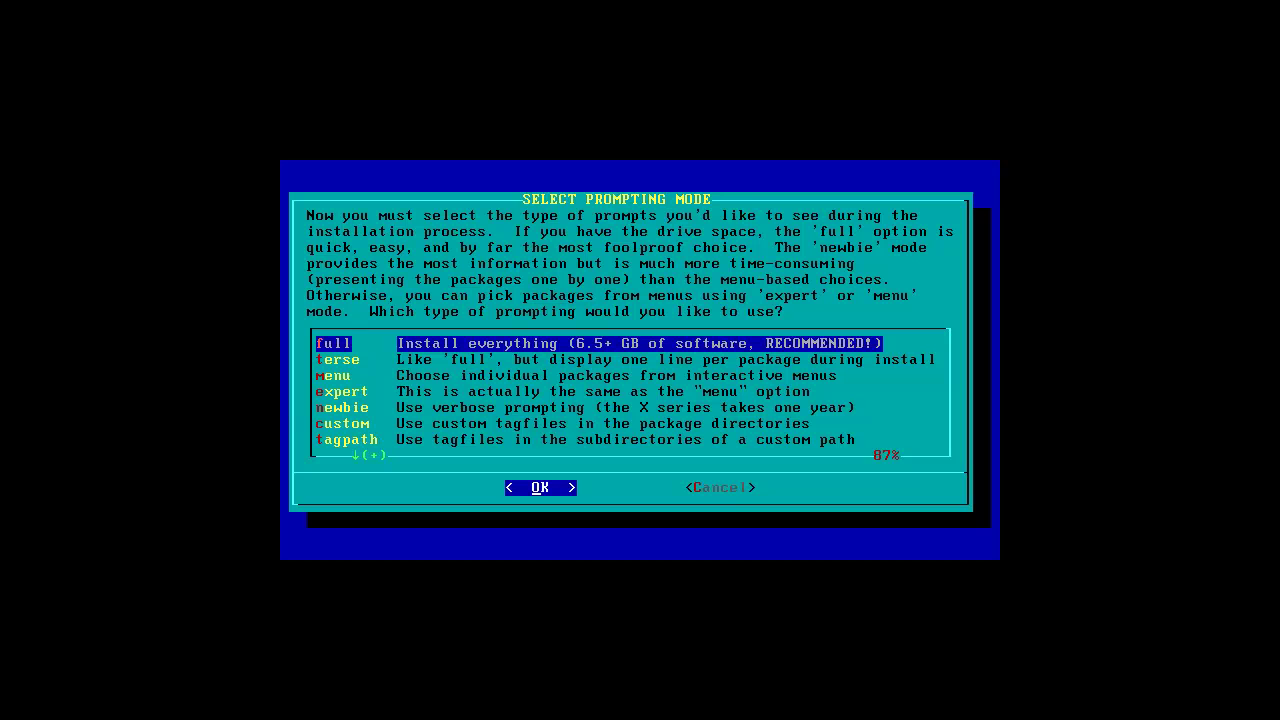
{"action": "key", "text": "Return"}
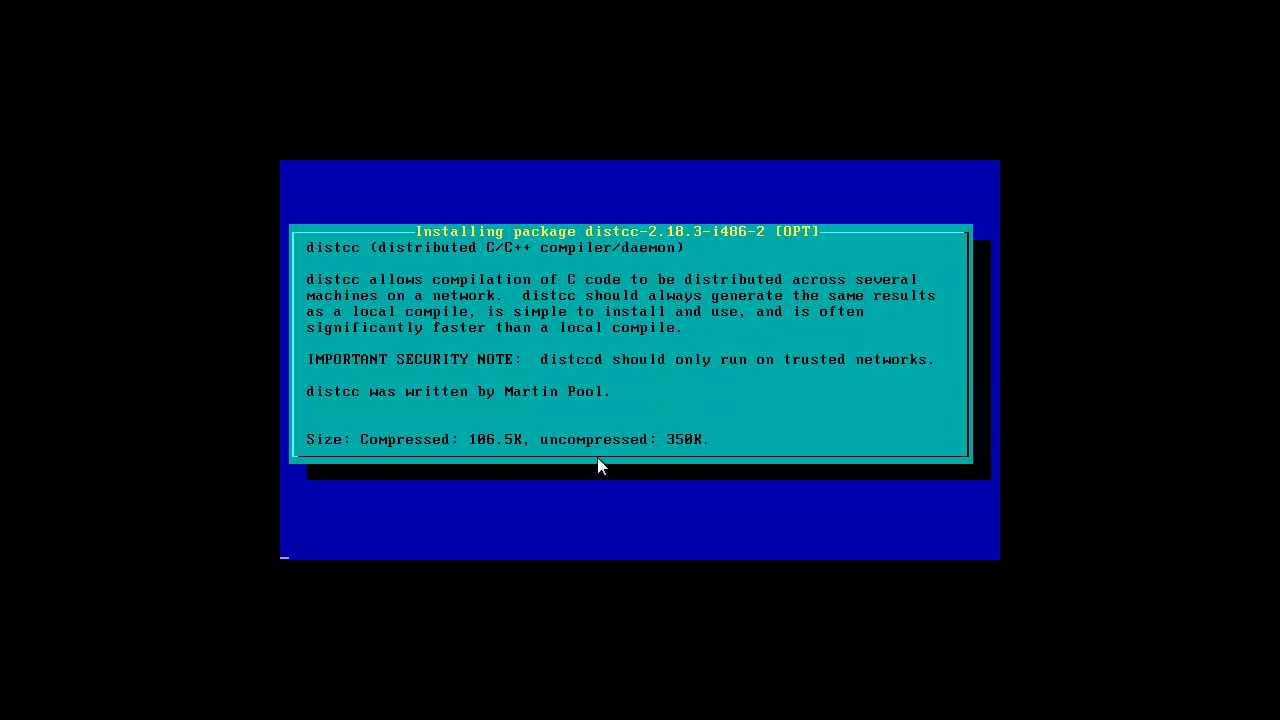
{"action": "key", "text": "F9"}
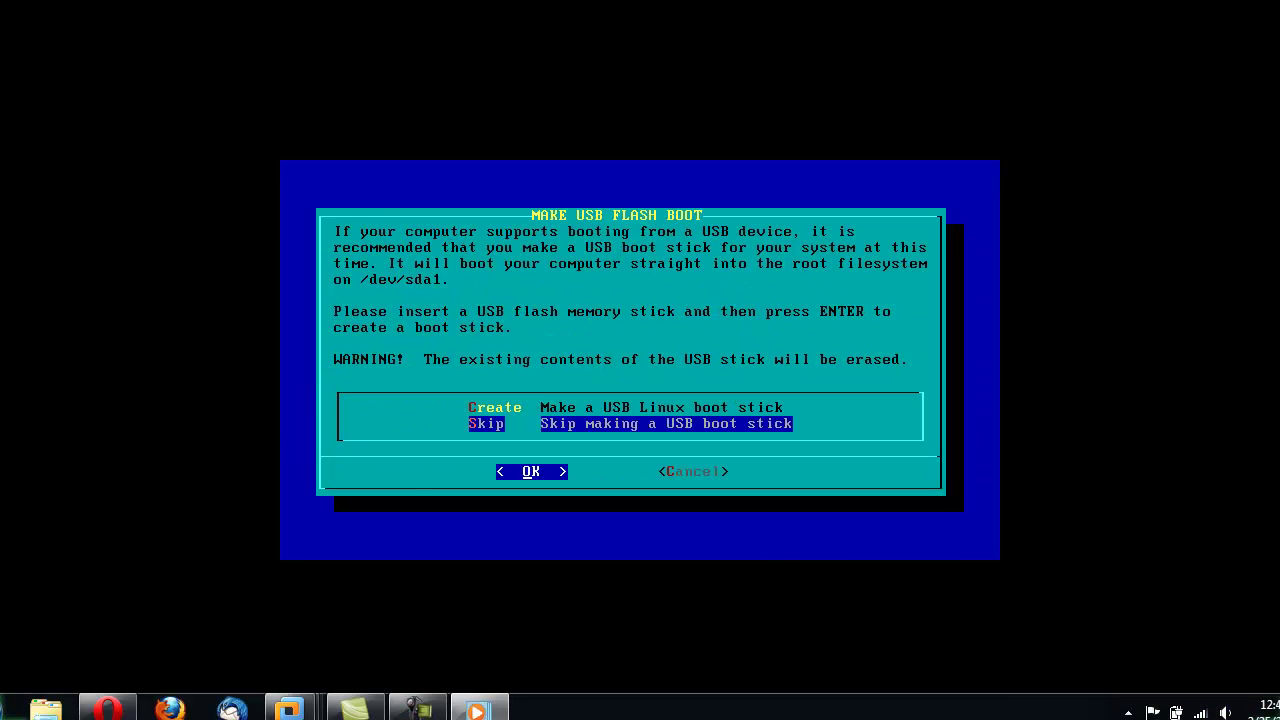
Skip making a USB boot stick
{"action": "left_click", "coordinate": [409, 486]}
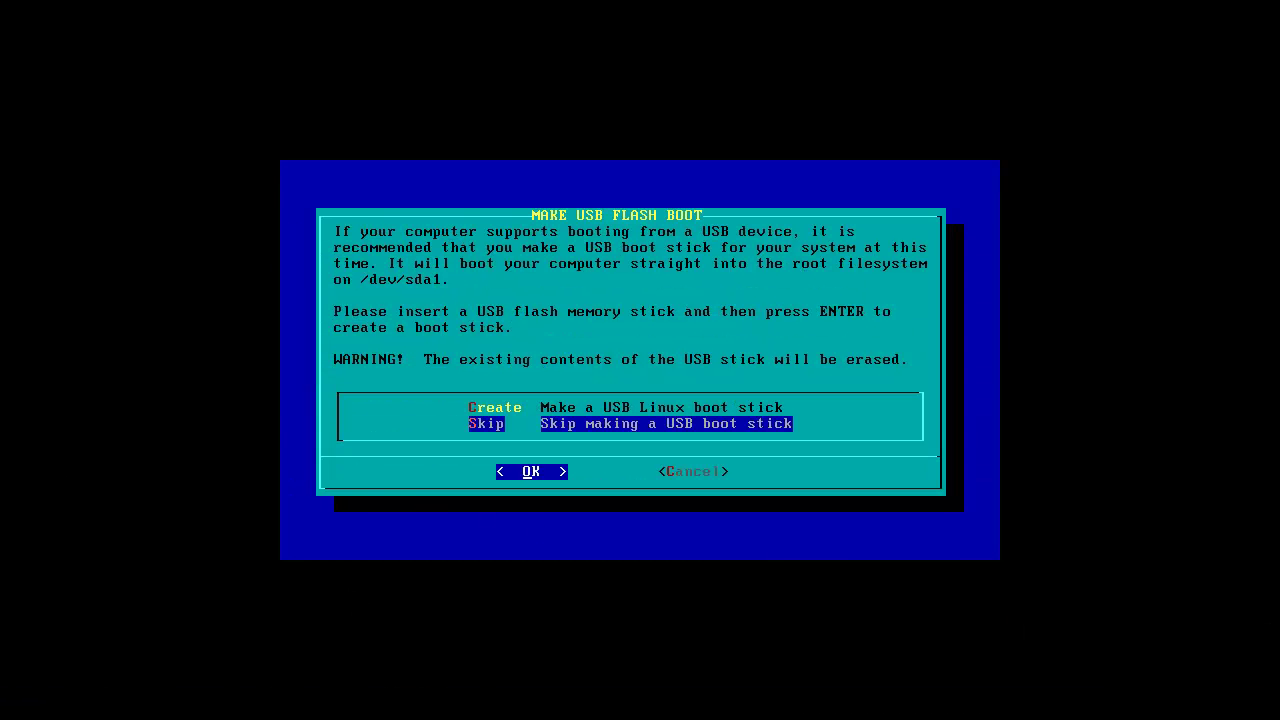
{"action": "key", "text": "Up"}
{"action": "key", "text": "Down"}
{"action": "key", "text": "Return"}
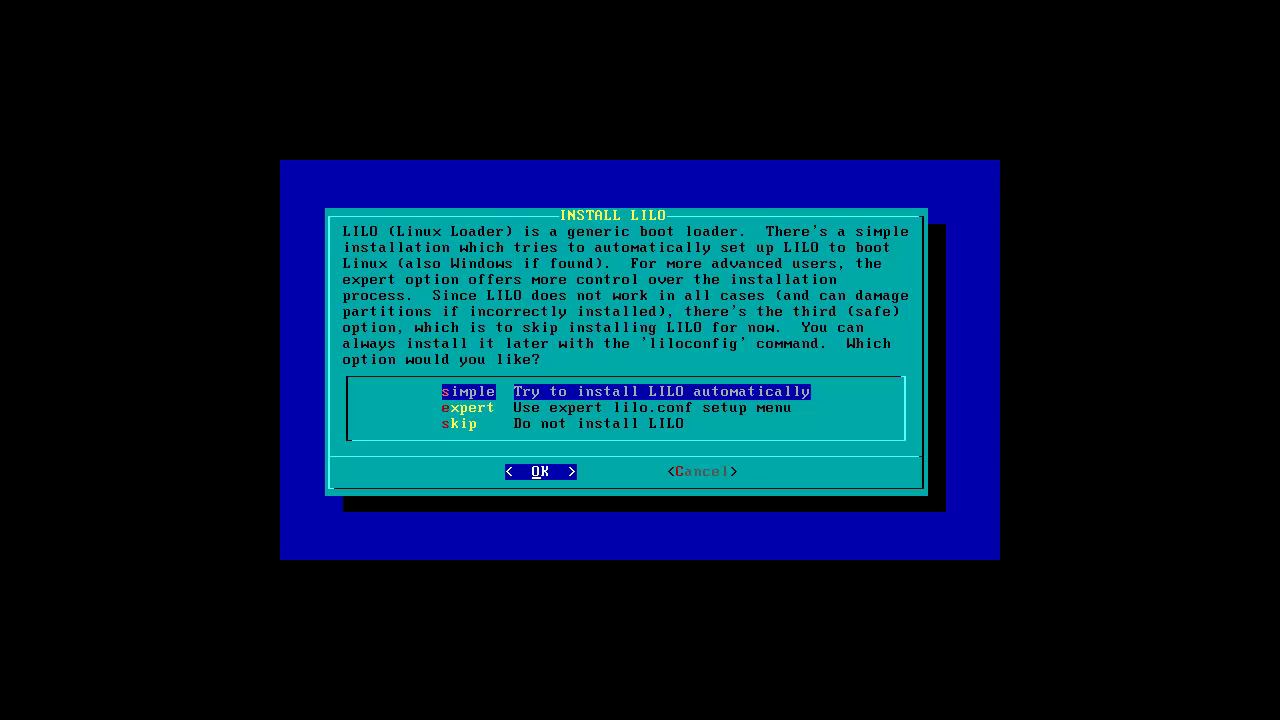
Install LILO automatically to the Master Boot Record with the standard Linux console, no extra kernel parameters and no UTF-8 text console
{"action": "key", "text": "Return"}
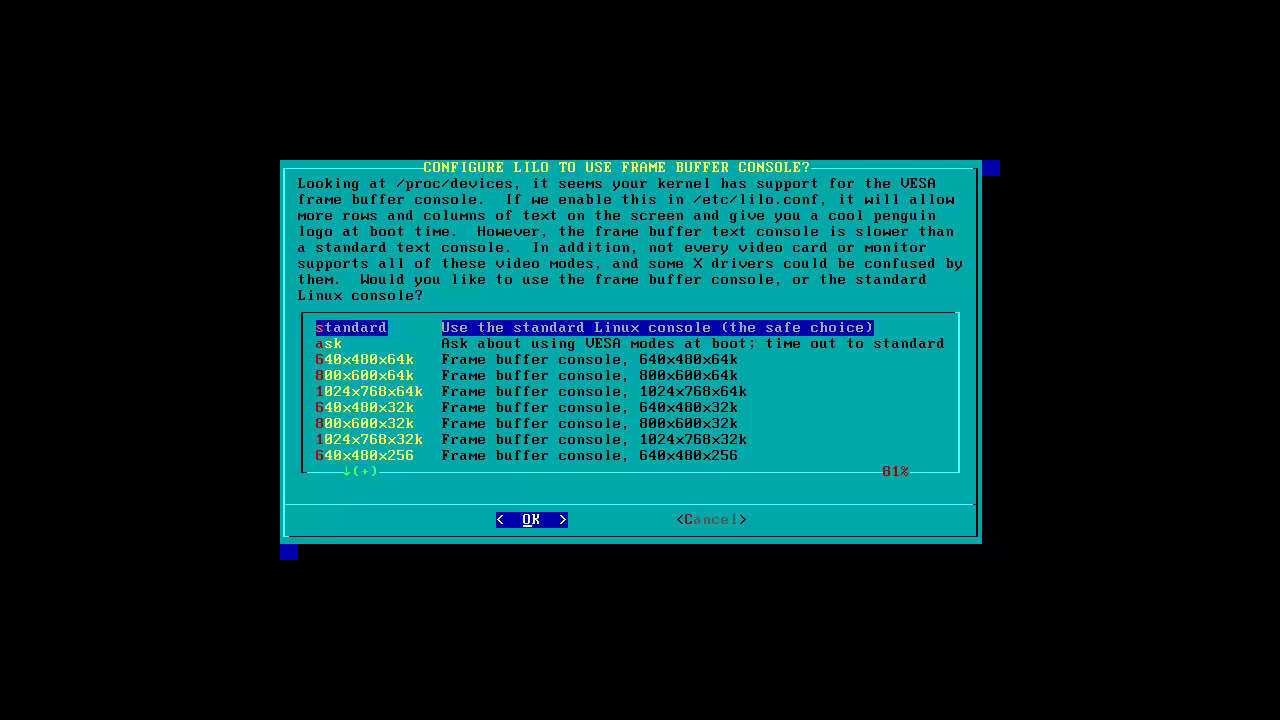
{"action": "key", "text": "Return"}
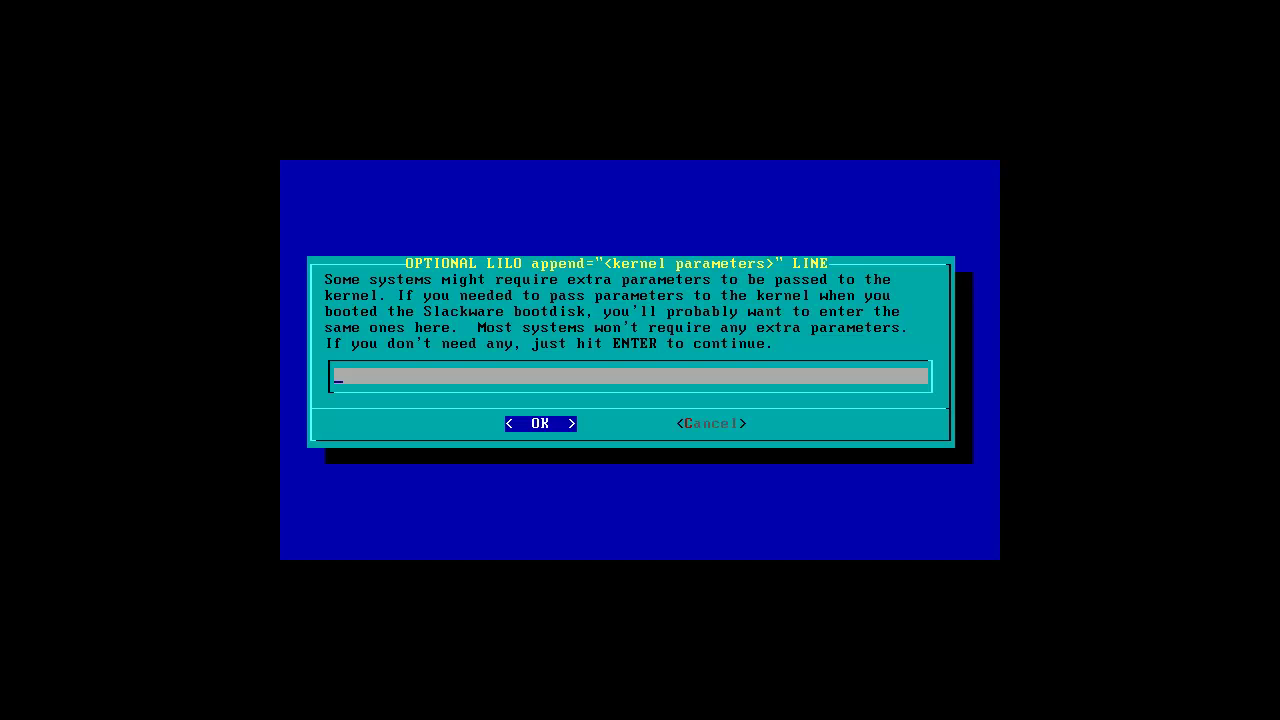
{"action": "key", "text": "Return"}
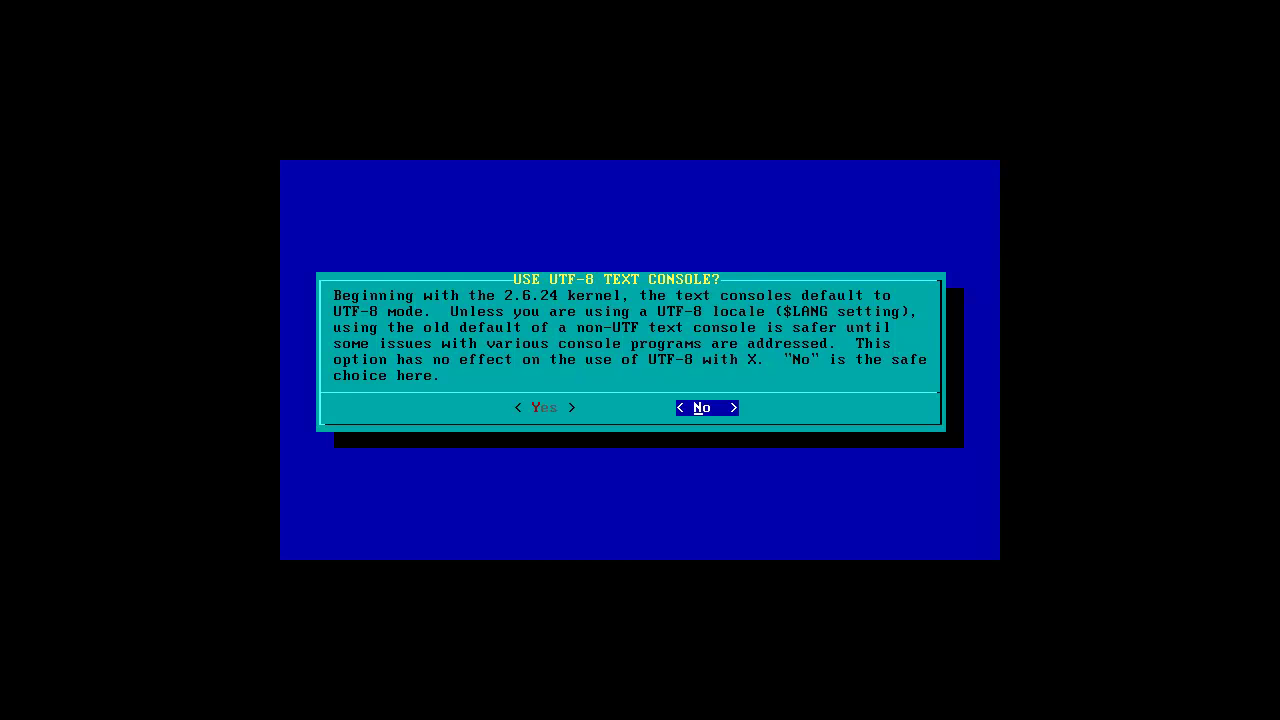
{"action": "key", "text": "Return"}
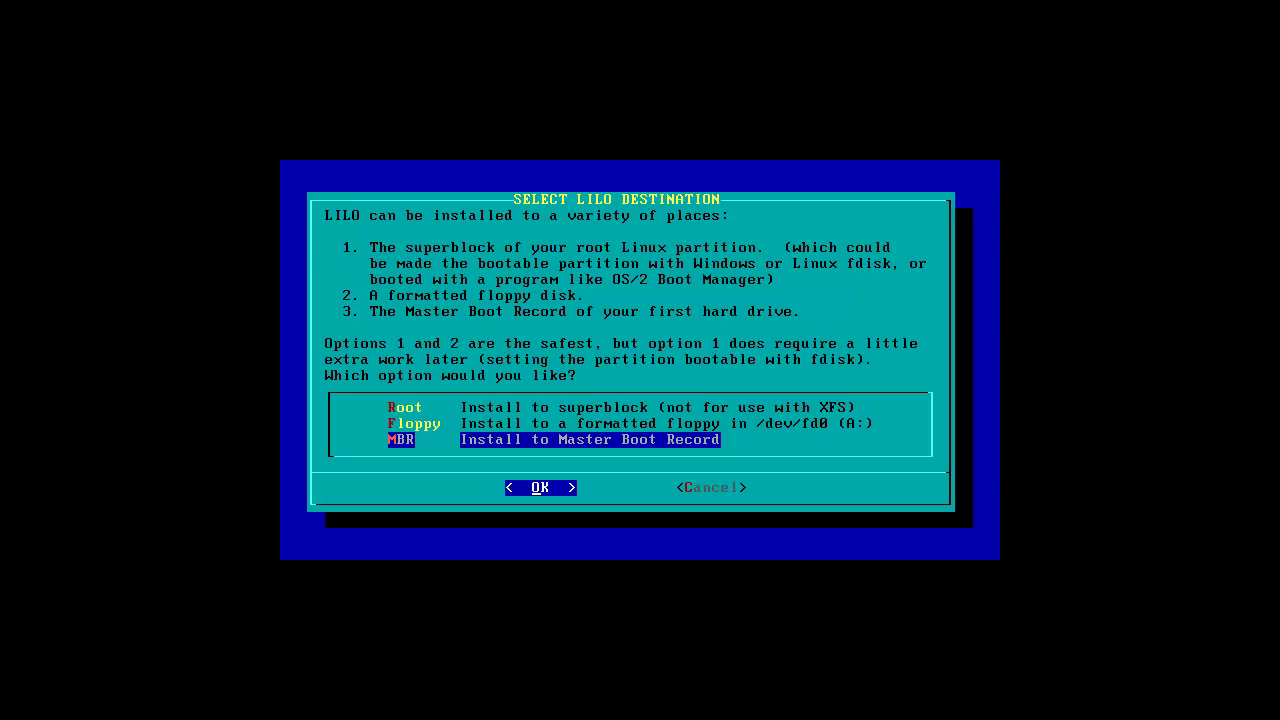
{"action": "key", "text": "Return"}
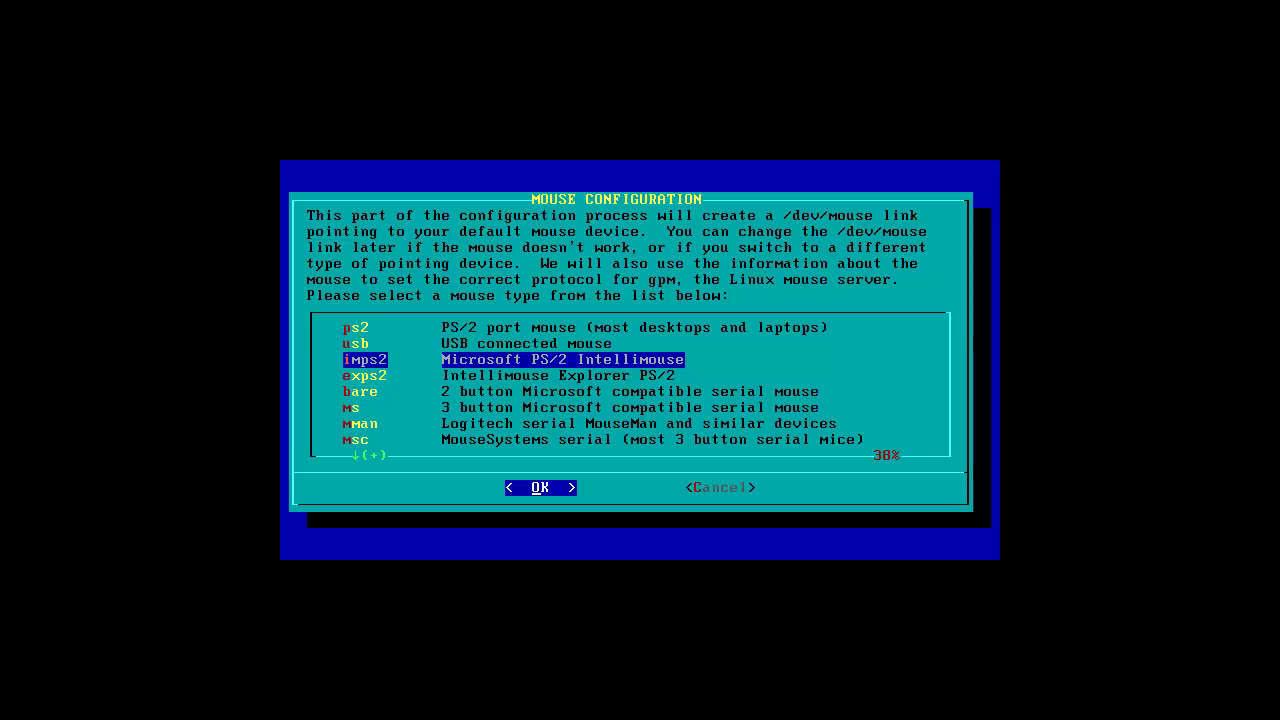
Set the mouse type to Microsoft PS/2 Intellimouse (imps2) and have gpm load at boot time
{"action": "key", "text": "Return"}
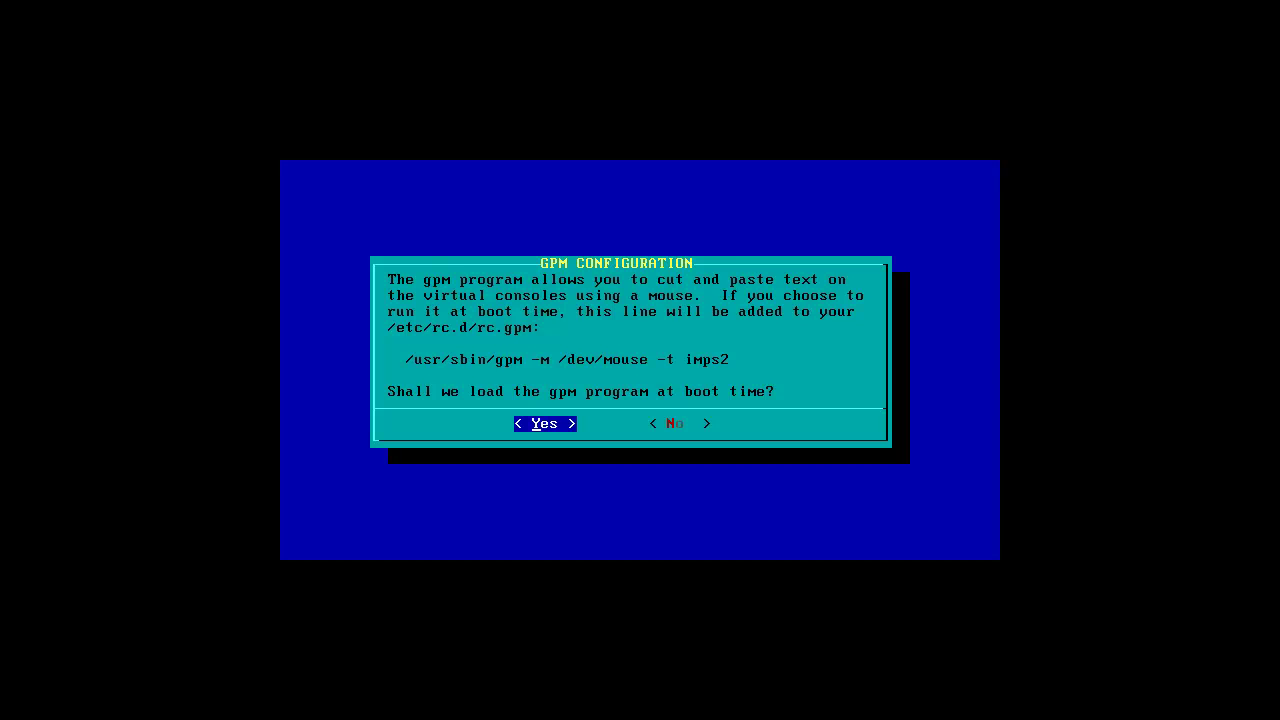
{"action": "key", "text": "Return"}
Configure the network with hostname spoonfed-slackware, domain name spoonfed.sl and DHCP, leaving the DHCP hostname empty
{"action": "key", "text": "Return"}
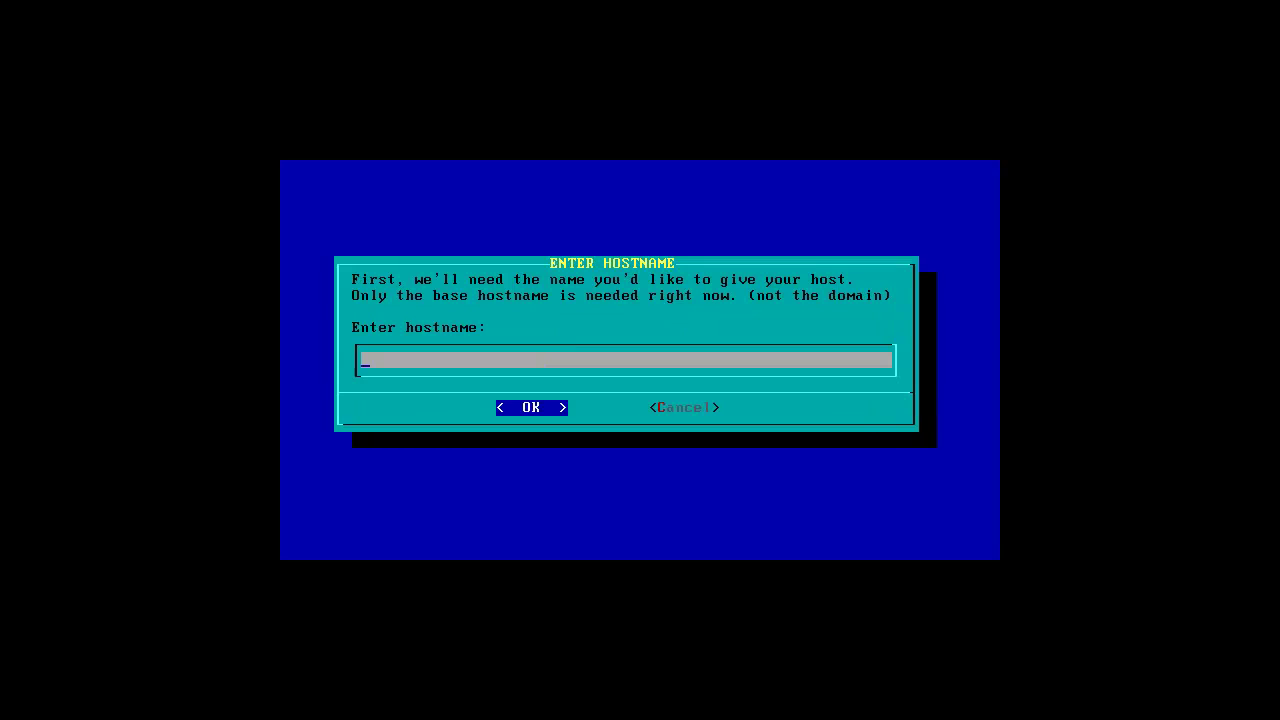
{"action": "type", "text": "spoonfed-slackware"}
{"action": "key", "text": "Return"}
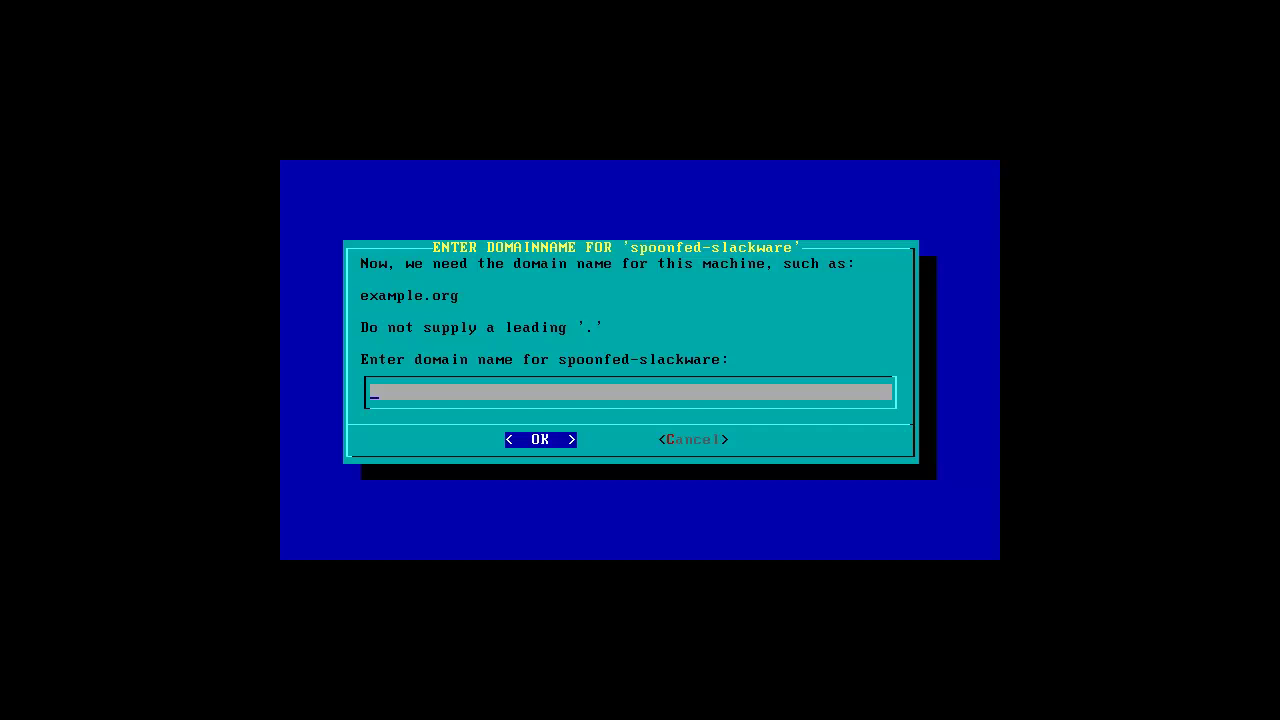
{"action": "type", "text": "spoonfed.sl"}
{"action": "key", "text": "Return"}
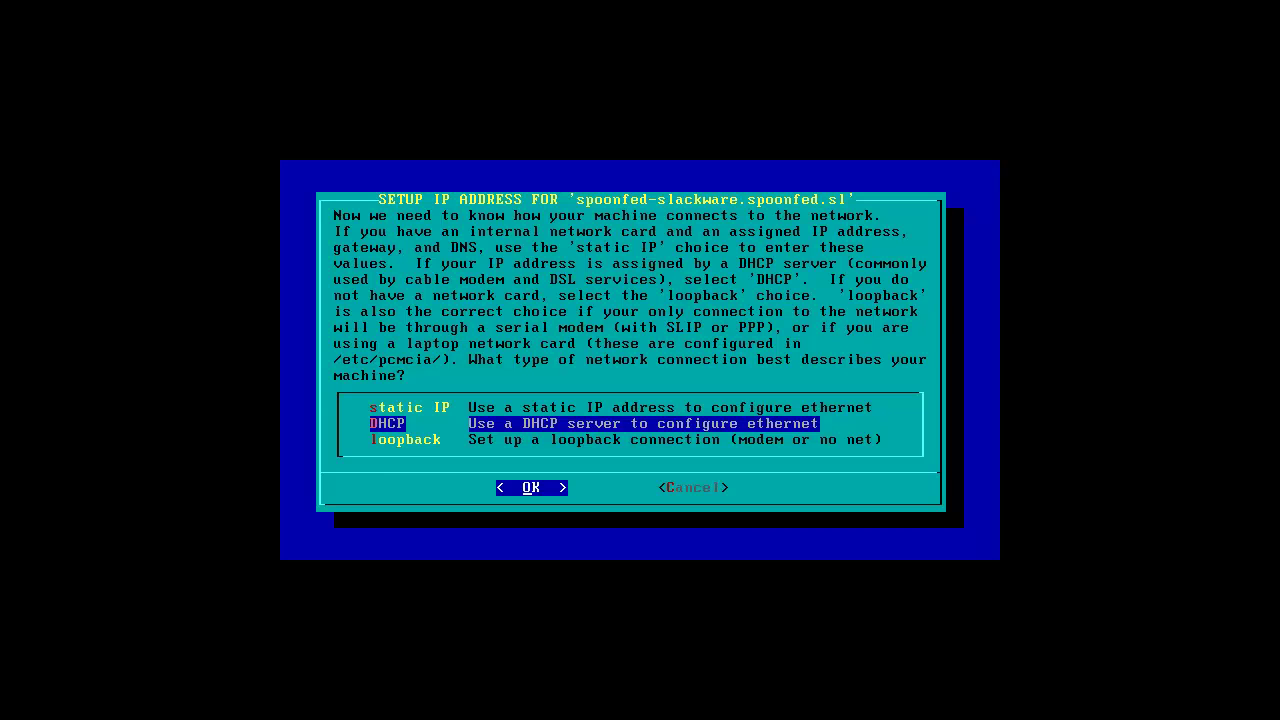
{"action": "key", "text": "Return"}
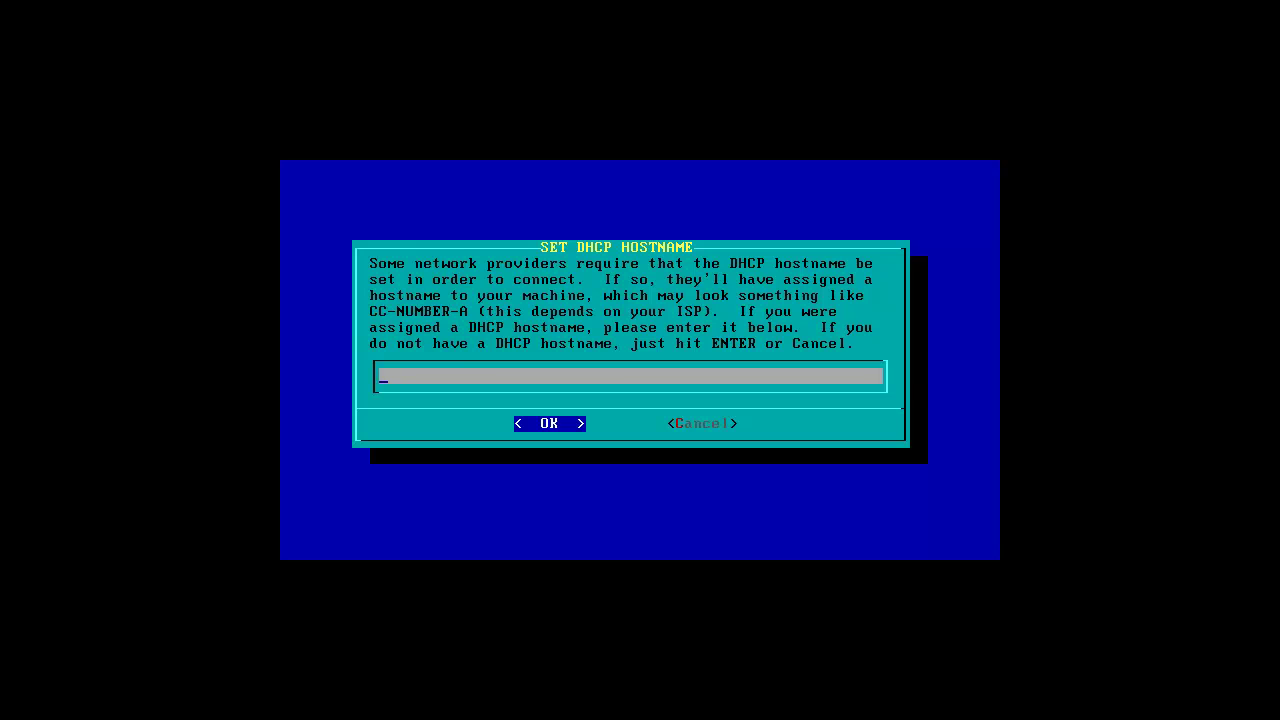
{"action": "key", "text": "Return"}
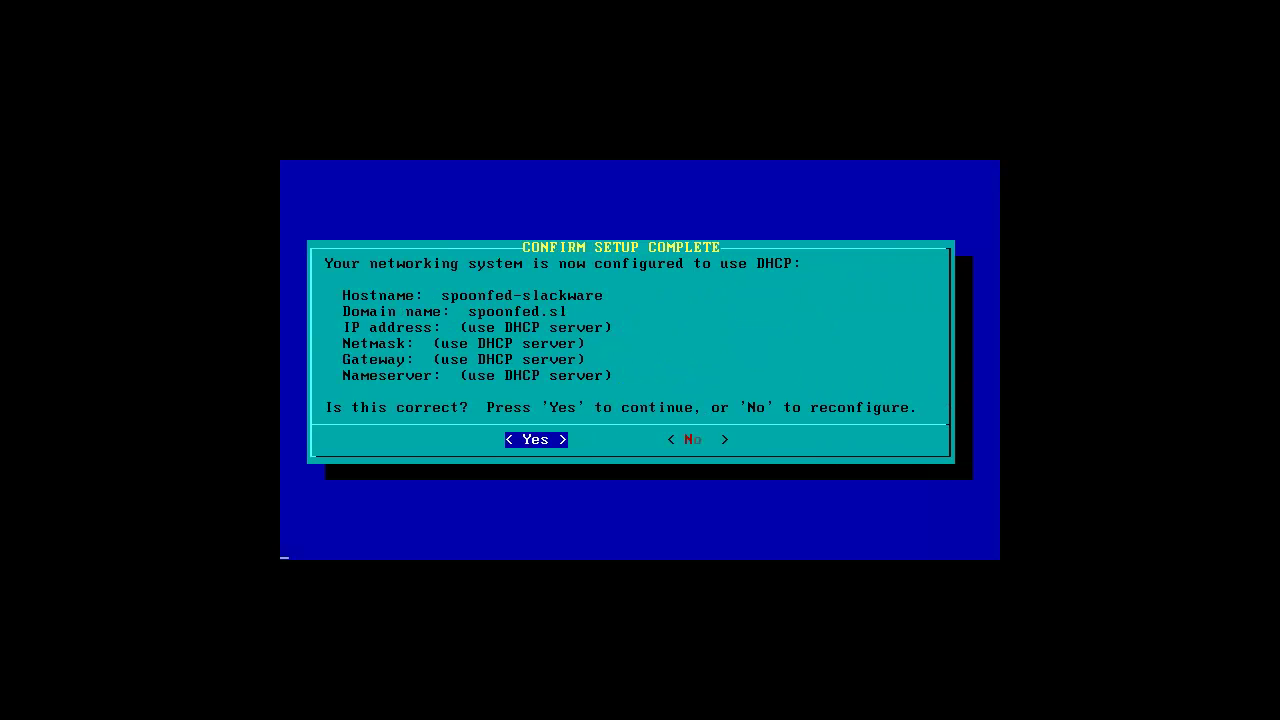
{"action": "key", "text": "Return"}
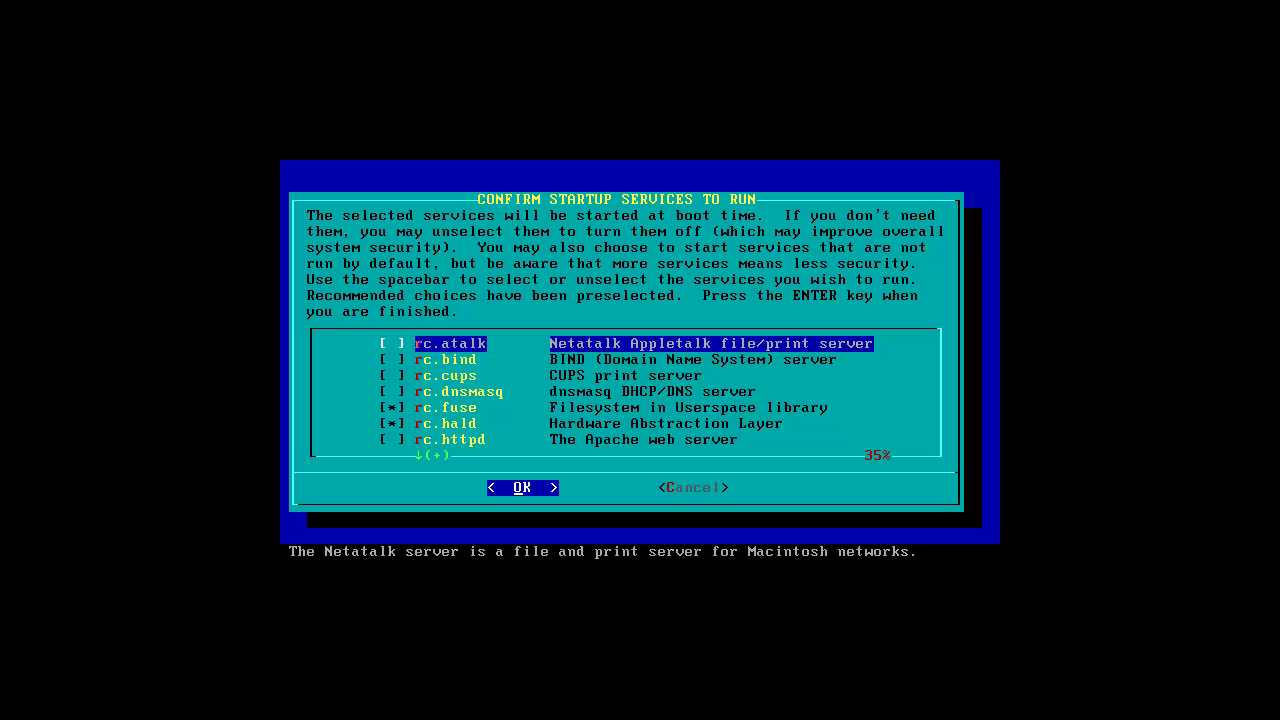
Enable the BIND (rc.bind) and CUPS (rc.cups) services at startup
{"action": "key", "text": "Down"}
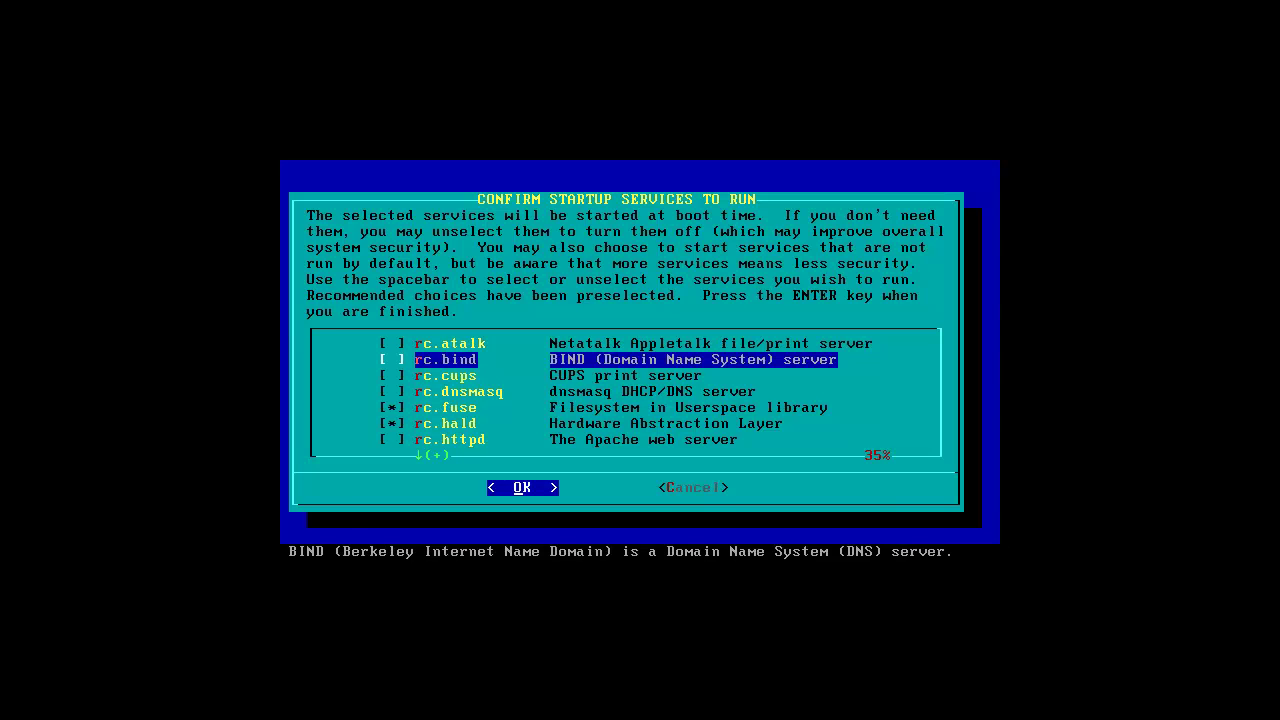
{"action": "key", "text": "Down"}
{"action": "key", "text": "space"}
{"action": "key", "text": "Down"}
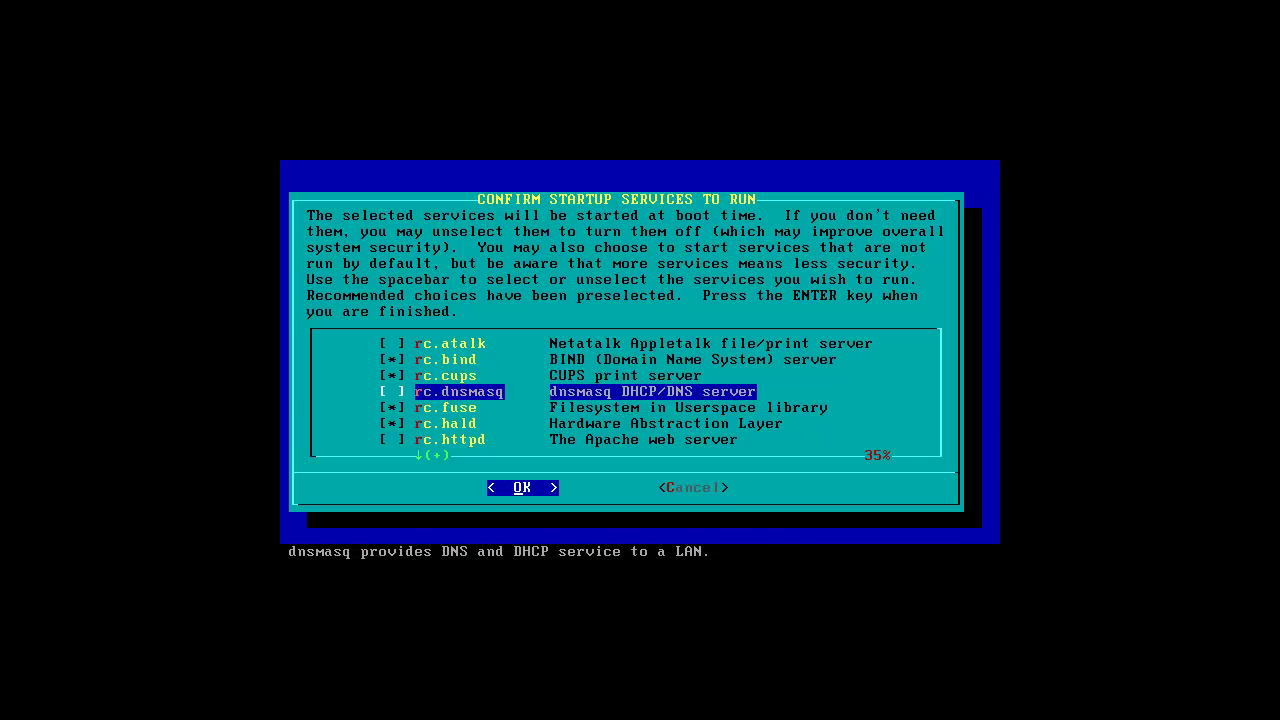
Enable the rc.dnsmasq, rc.httpd, rc.ip_forward and rc.mysqld services at startup
{"action": "key", "text": "space"}
{"action": "key", "text": "Down"}
{"action": "key", "text": "Down"}
{"action": "key", "text": "Down"}
{"action": "key", "text": "space"}
{"action": "key", "text": "Down"}
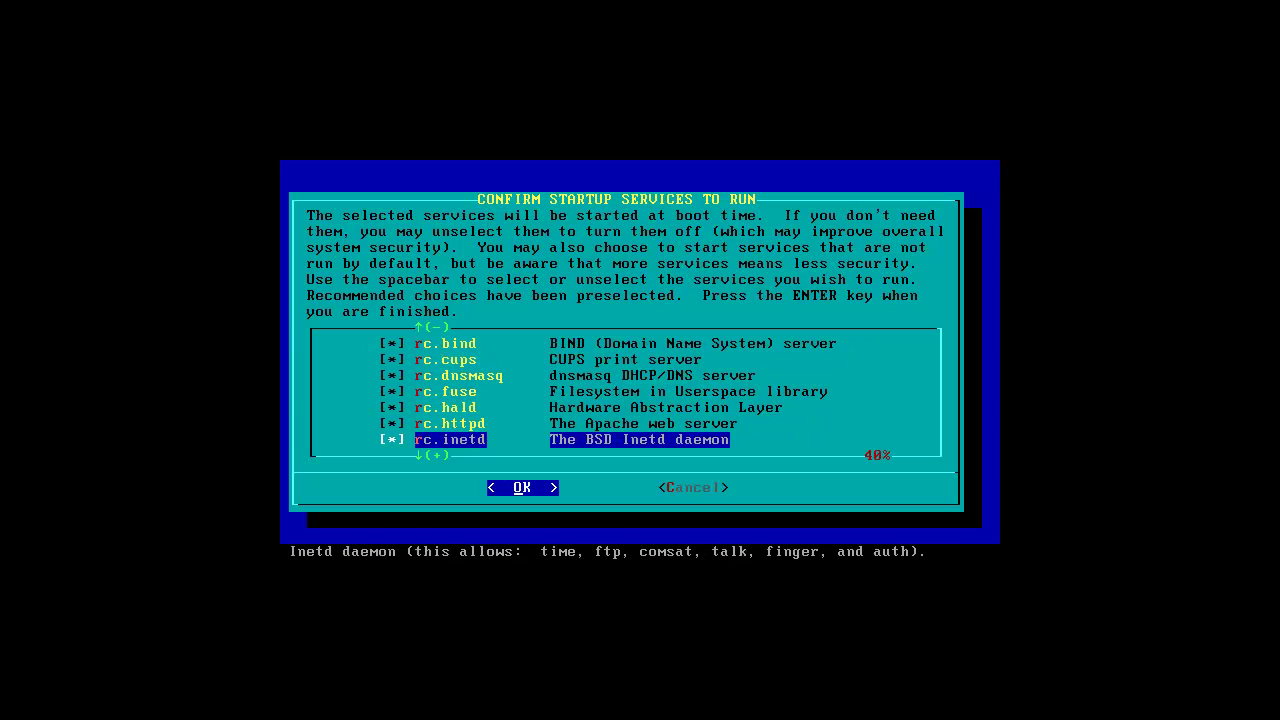
{"action": "key", "text": "Down"}
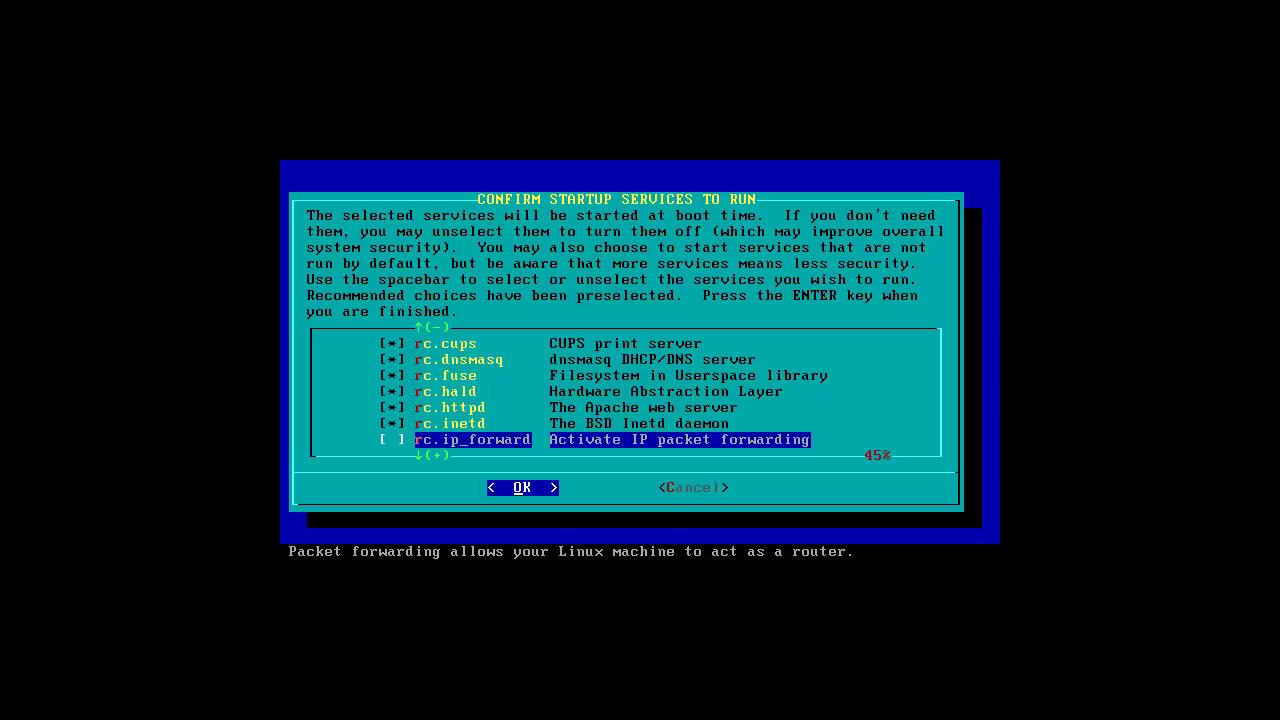
{"action": "key", "text": "space"}
{"action": "key", "text": "Down"}
{"action": "key", "text": "Down"}
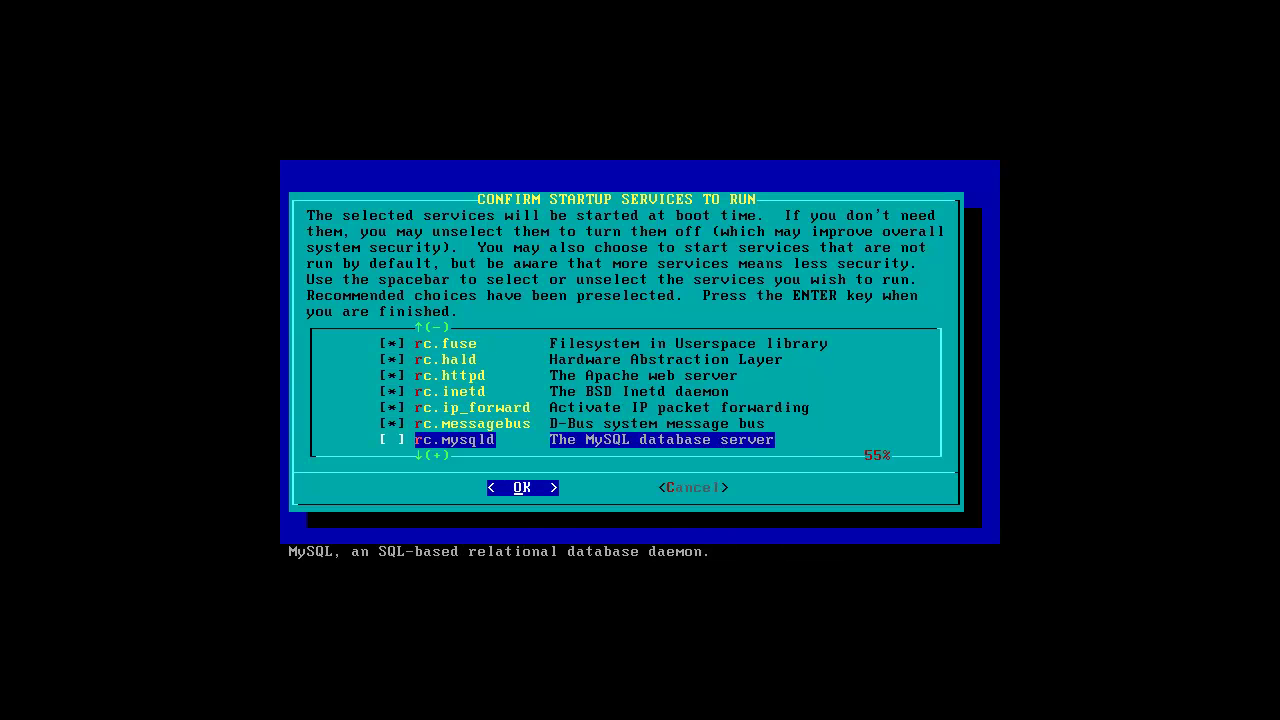
{"action": "key", "text": "Down"}
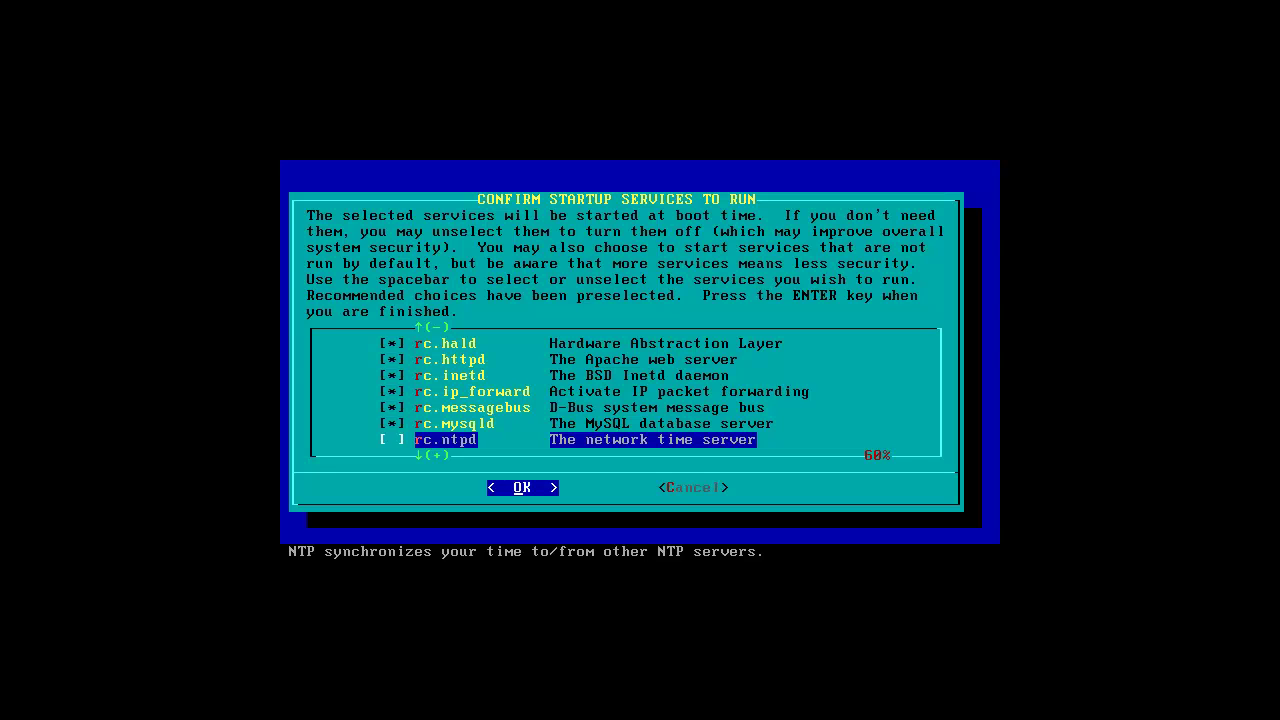
Turn off the rc.mysqld, rc.ip_forward, rc.inetd and rc.httpd startup services
{"action": "key", "text": "Up"}
{"action": "key", "text": "space"}
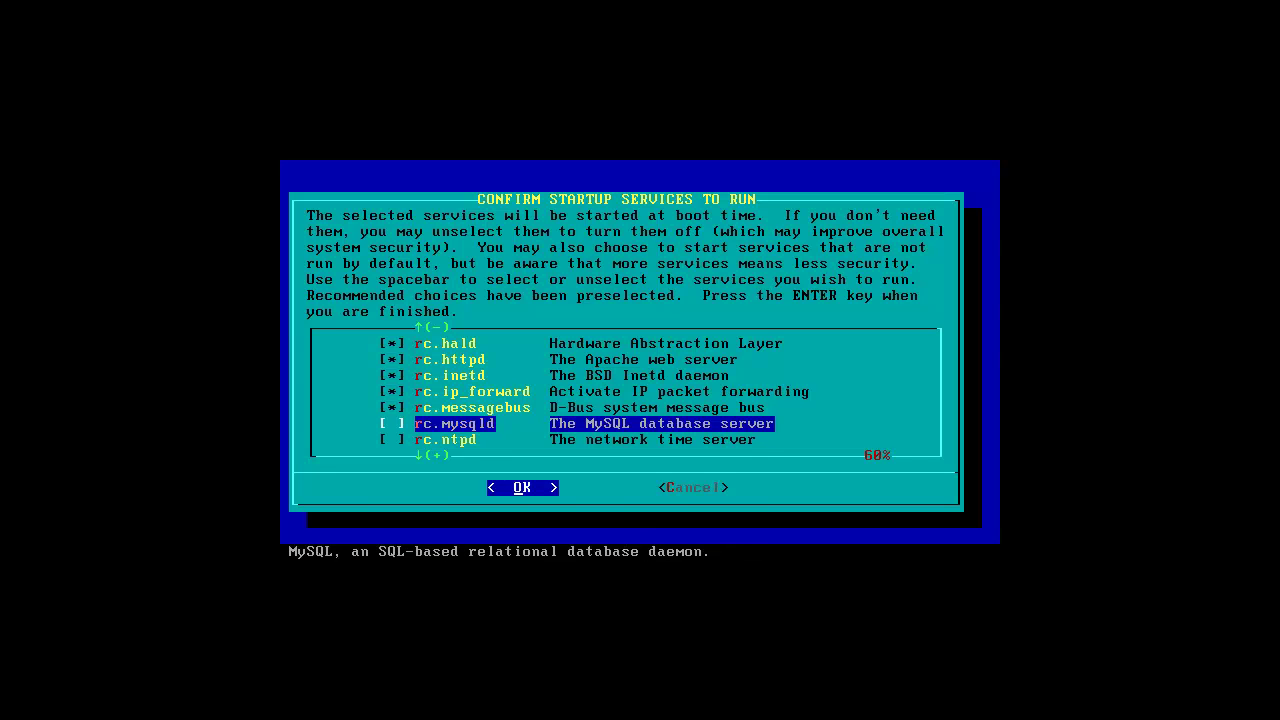
{"action": "key", "text": "Up"}
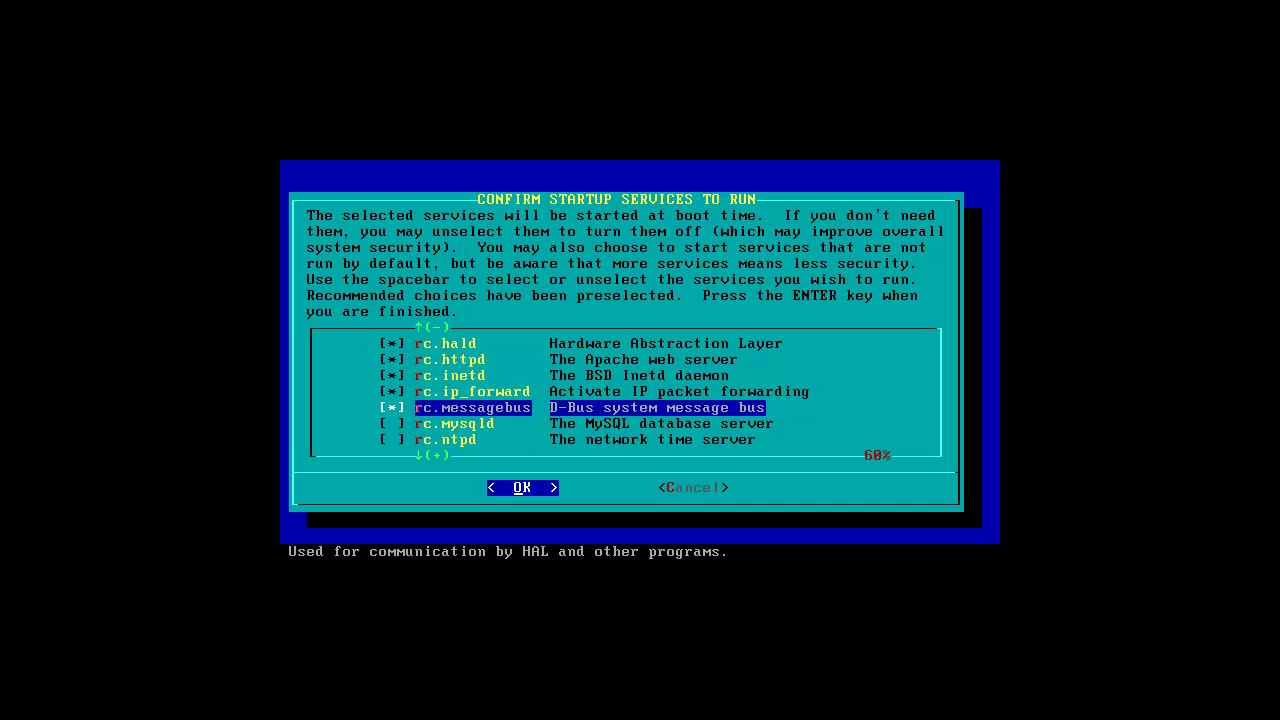
{"action": "key", "text": "Up"}
{"action": "key", "text": "space"}
{"action": "key", "text": "Up"}
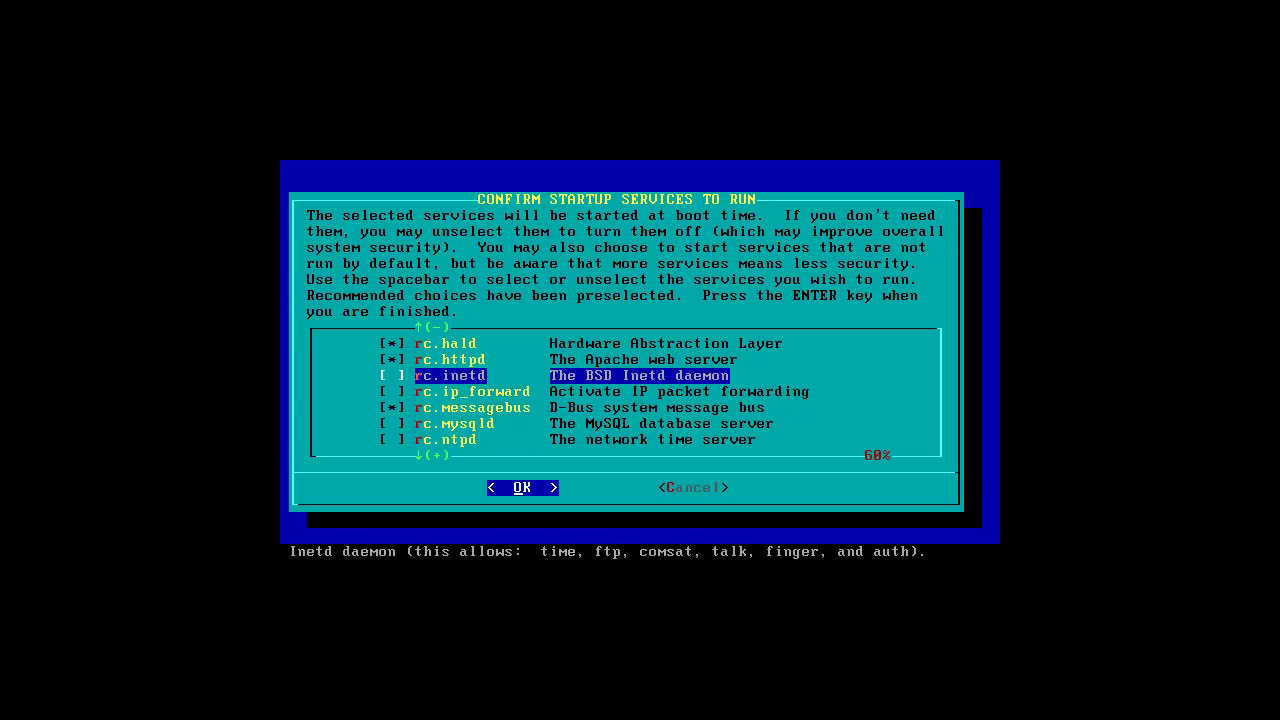
{"action": "key", "text": "Up"}
{"action": "key", "text": "space"}
Turn the BSD Inetd daemon (rc.inetd) back on in the startup services
{"action": "key", "text": "Up"}
{"action": "key", "text": "Up"}
{"action": "key", "text": "Up"}
{"action": "key", "text": "Up"}
{"action": "key", "text": "Up"}
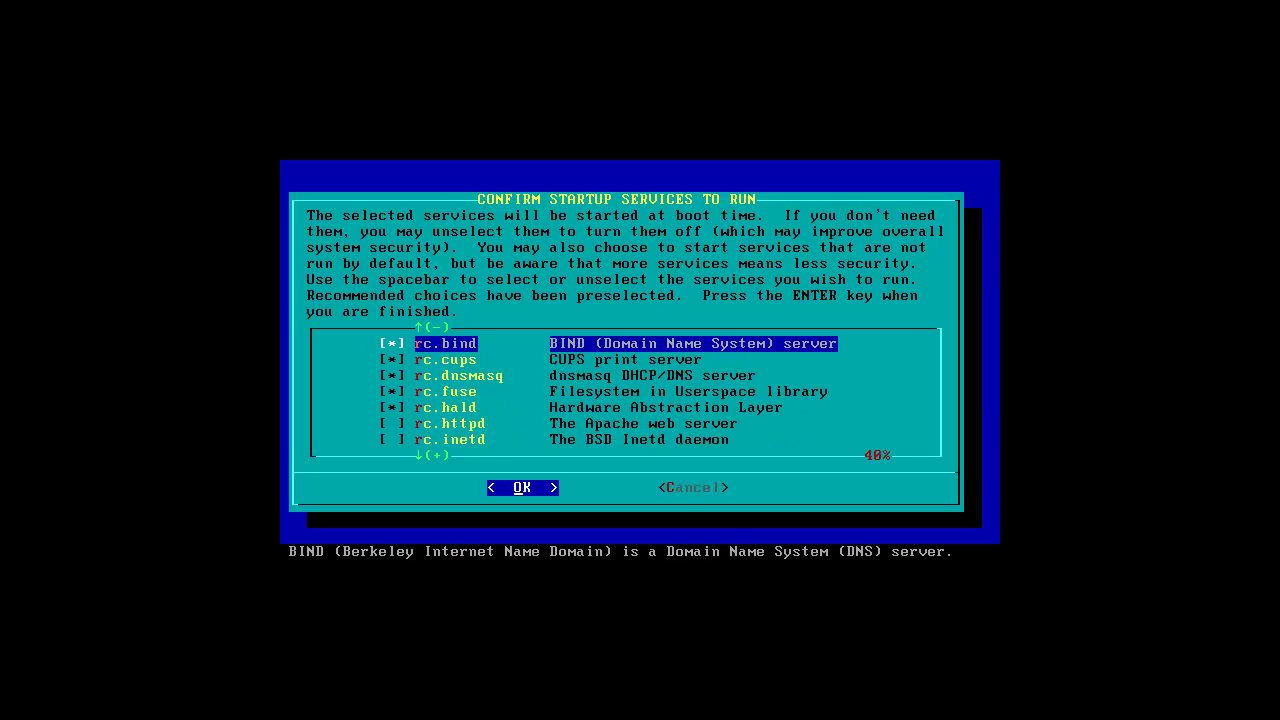
{"action": "key", "text": "Down"}
{"action": "key", "text": "Down"}
{"action": "key", "text": "Down"}
{"action": "key", "text": "Down"}
{"action": "key", "text": "Down"}
{"action": "key", "text": "Down"}
{"action": "key", "text": "space"}
{"action": "key", "text": "Up"}
{"action": "key", "text": "Up"}
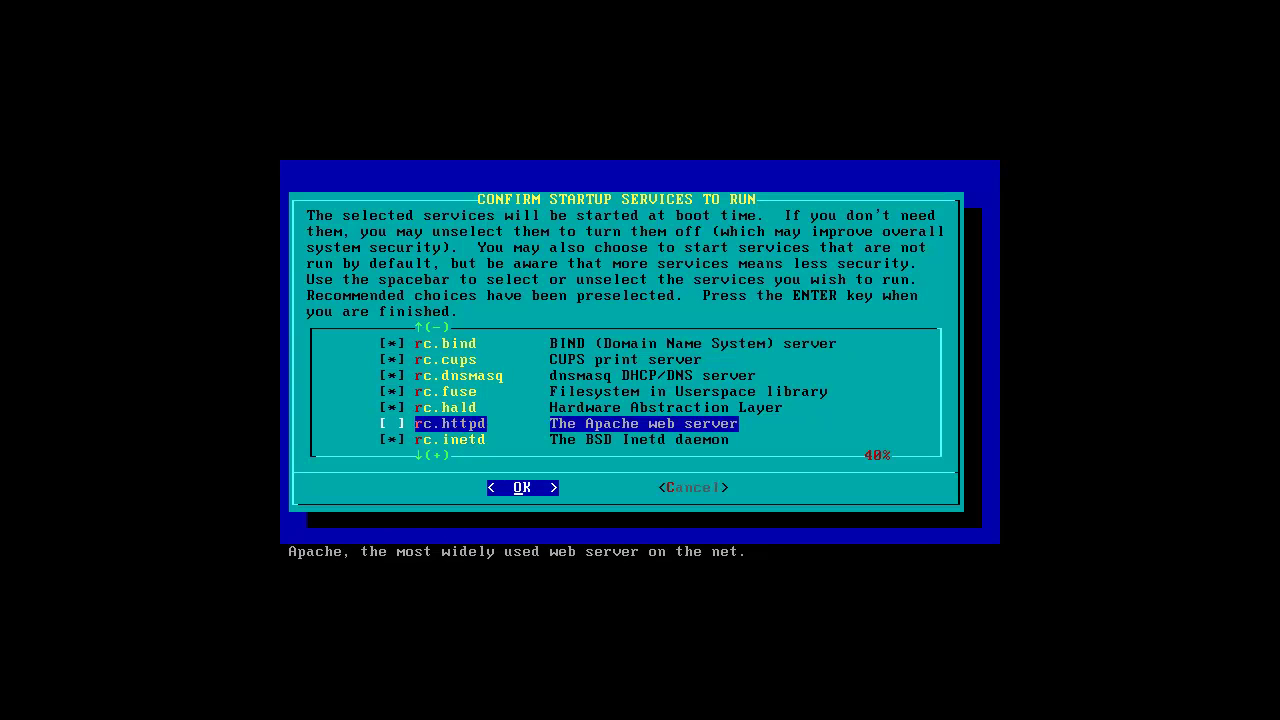
Turn off the dnsmasq DHCP/DNS server (rc.dnsmasq) in the startup services
{"action": "key", "text": "Up"}
{"action": "key", "text": "Up"}
{"action": "key", "text": "space"}
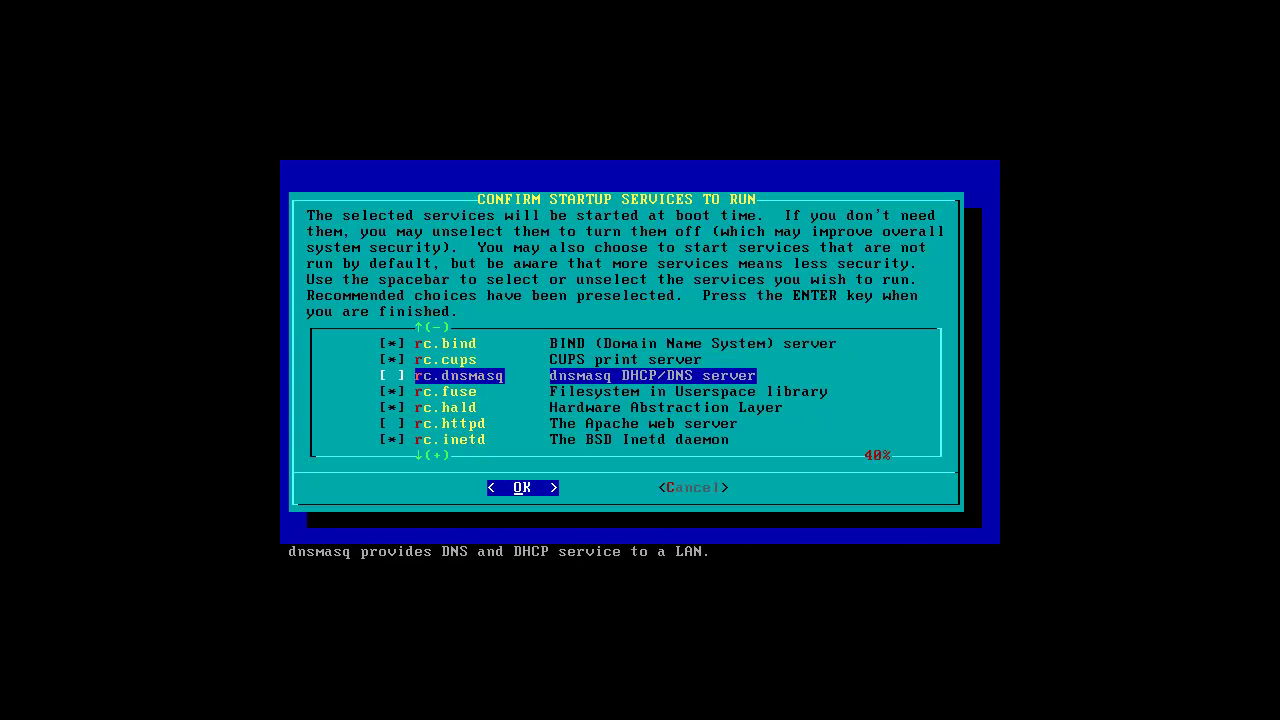
Turn off the CUPS print server (rc.cups) and the BIND server (rc.bind) in the startup services
{"action": "key", "text": "Up"}
{"action": "key", "text": "space"}
{"action": "key", "text": "Up"}
{"action": "key", "text": "space"}
{"action": "key", "text": "Up"}
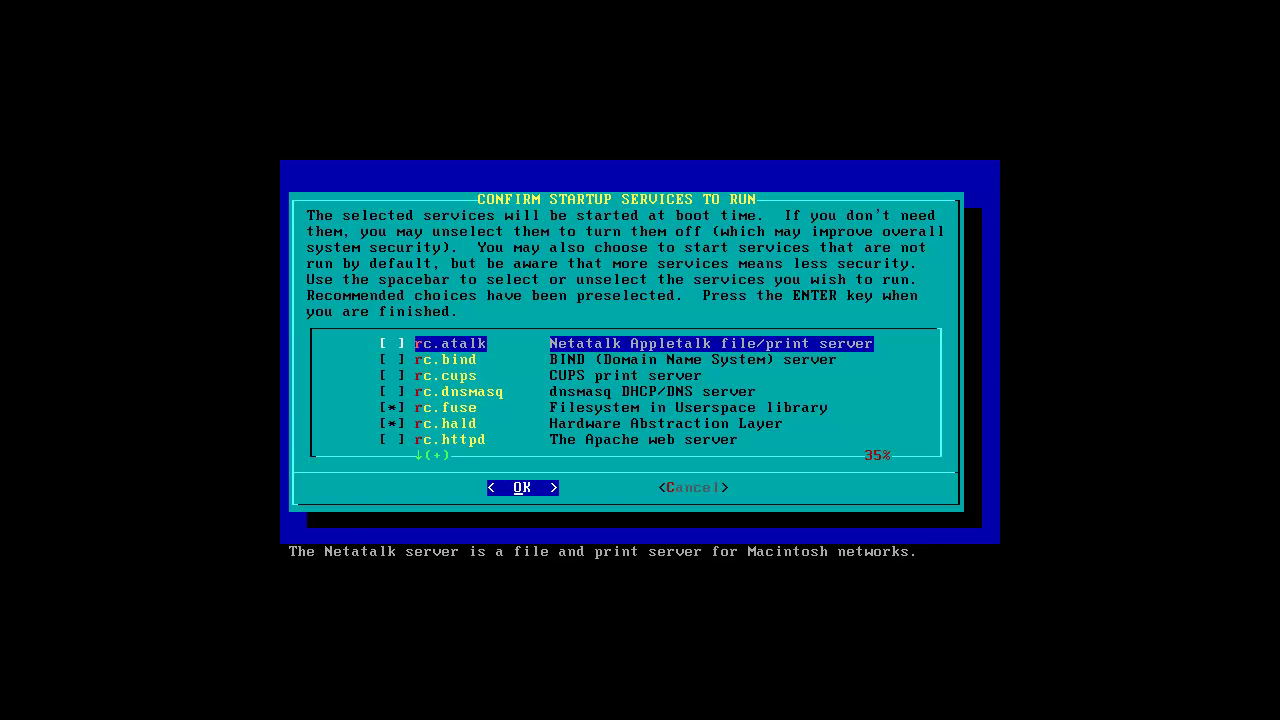
Enable PCMCIA/Cardbus card services (rc.pcmcia) at startup
{"action": "key", "text": "Down"}
{"action": "key", "text": "Down"}
{"action": "key", "text": "Down"}
{"action": "key", "text": "Down"}
{"action": "key", "text": "Down"}
{"action": "key", "text": "Down"}
{"action": "key", "text": "Down"}
{"action": "key", "text": "Down"}
{"action": "key", "text": "Down"}
{"action": "key", "text": "Down"}
{"action": "key", "text": "Down"}
{"action": "key", "text": "Down"}
{"action": "key", "text": "Down"}
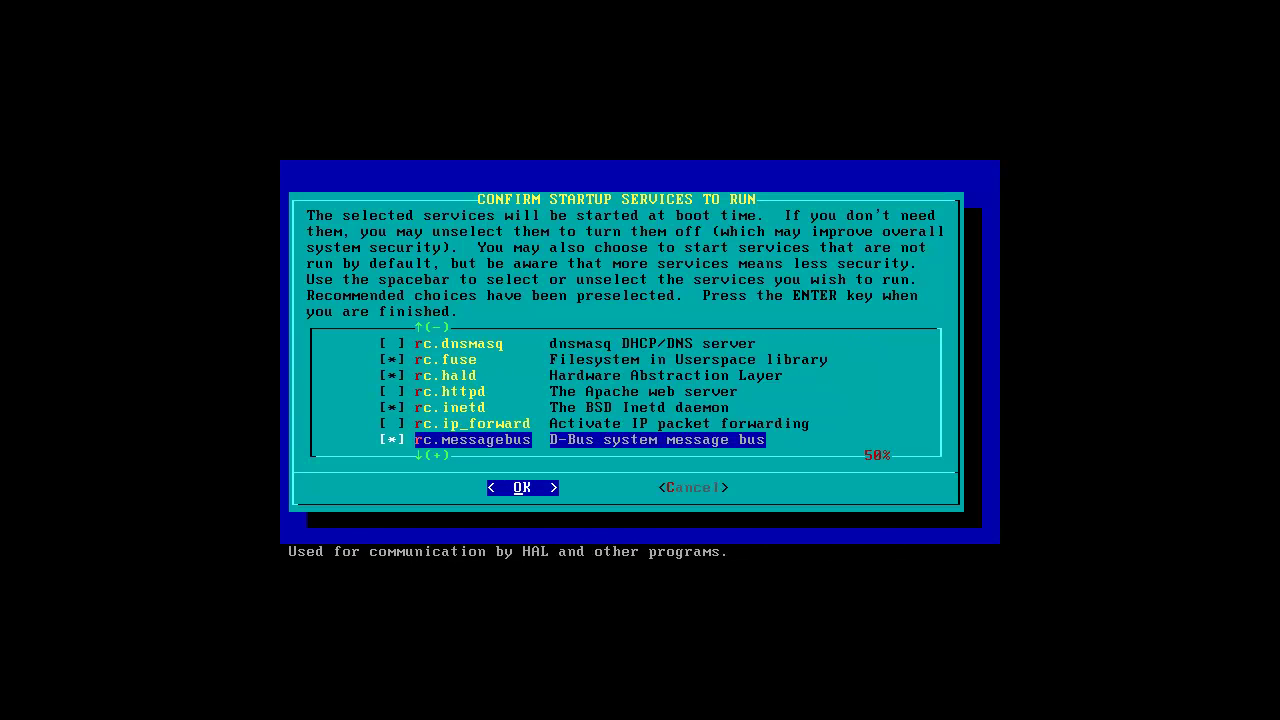
{"action": "key", "text": "Down"}
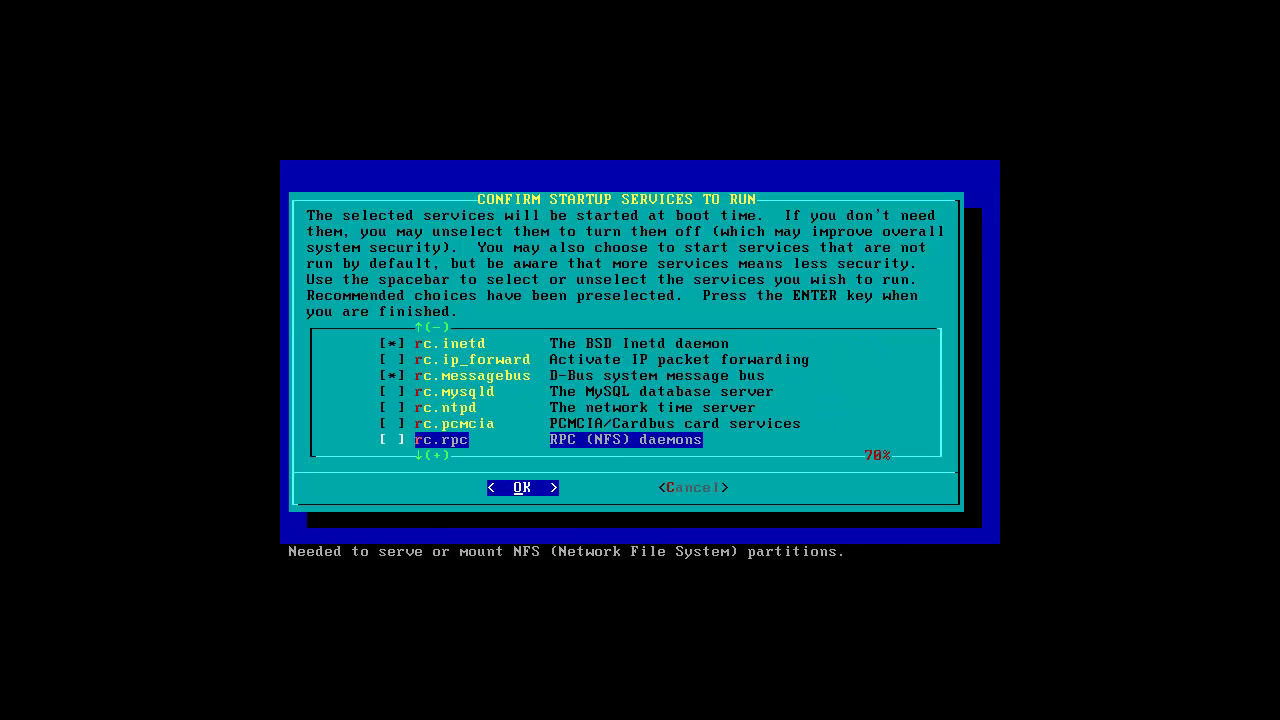
{"action": "key", "text": "Up"}
{"action": "key", "text": "space"}
Enable the Net-SNMP daemon (rc.snmpd) at startup and accept the startup services selection
{"action": "key", "text": "Down"}
{"action": "key", "text": "Down"}
{"action": "key", "text": "Up"}
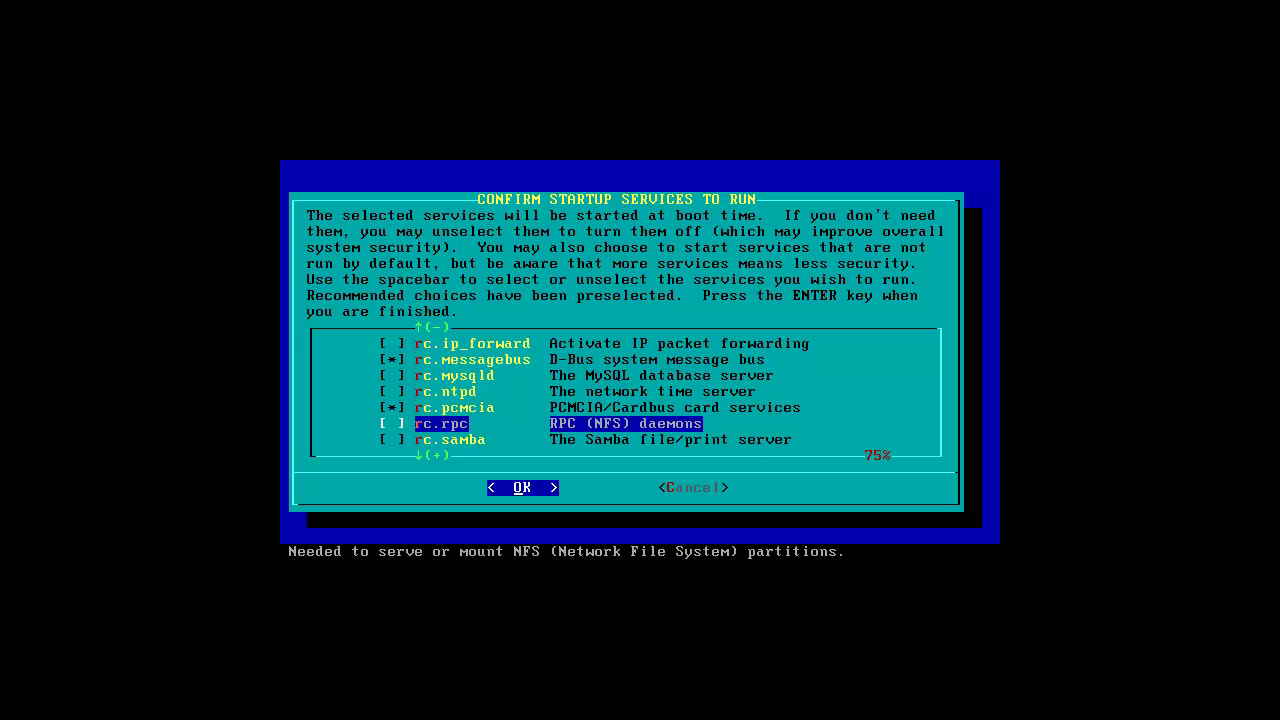
{"action": "key", "text": "Down"}
{"action": "key", "text": "Down"}
{"action": "key", "text": "Up"}
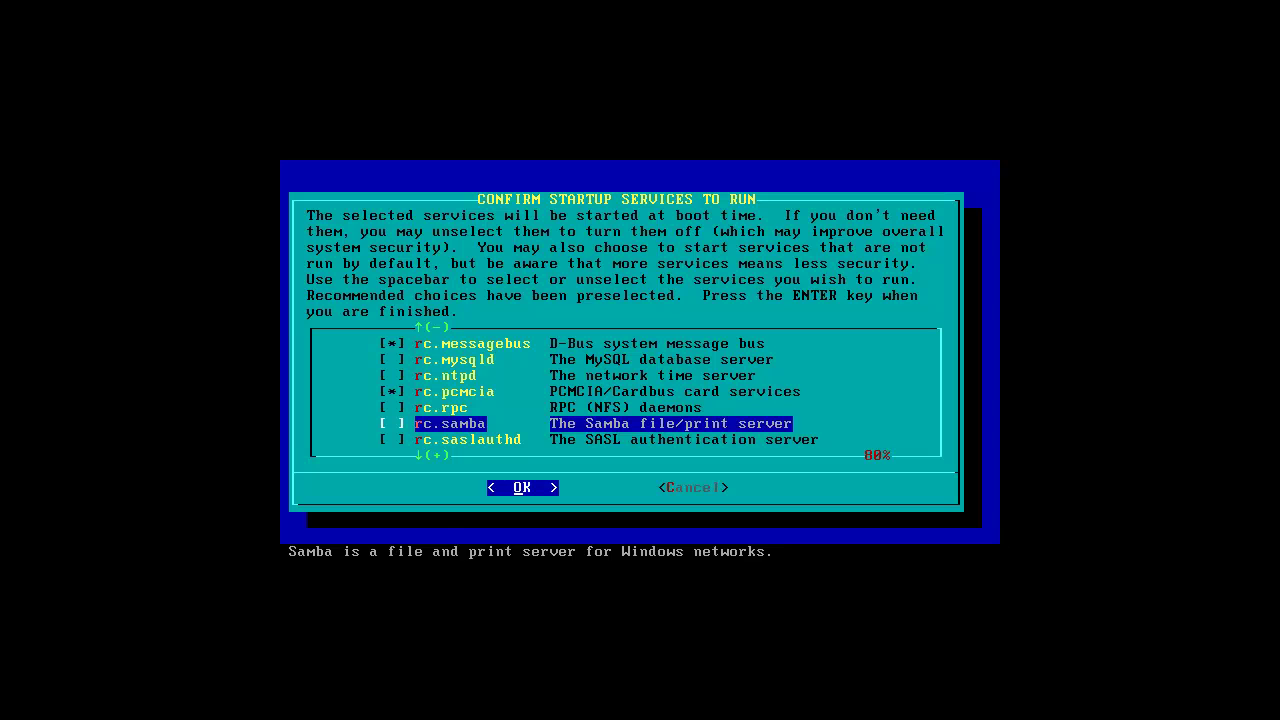
{"action": "key", "text": "Down"}
{"action": "key", "text": "Up"}
{"action": "key", "text": "Down"}
{"action": "key", "text": "Down"}
{"action": "key", "text": "Down"}
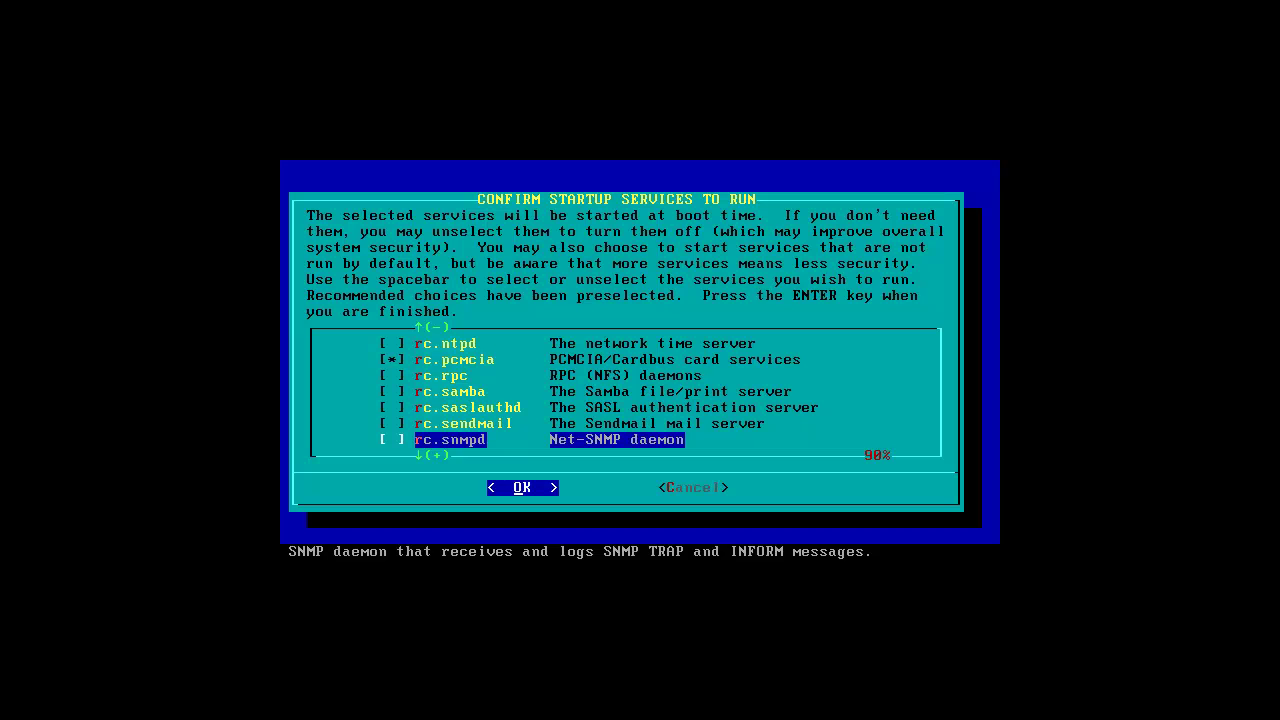
{"action": "key", "text": "Down"}
{"action": "key", "text": "Up"}
{"action": "key", "text": "Up"}
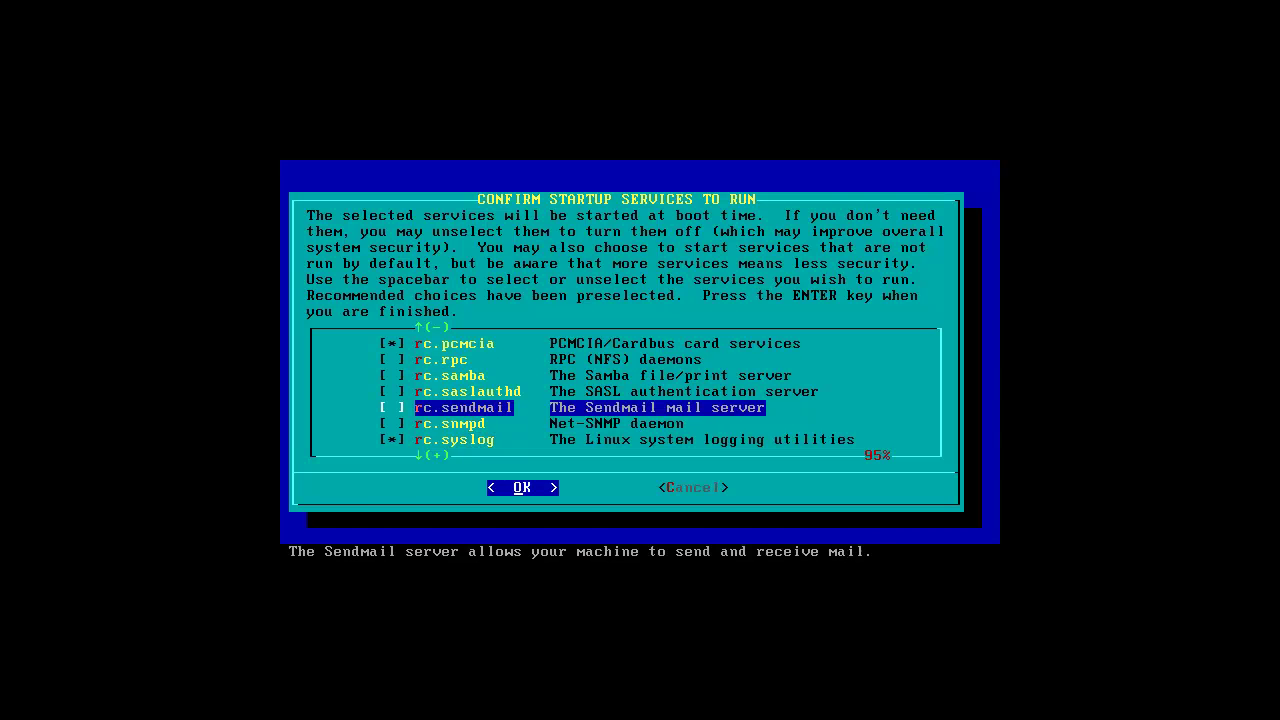
{"action": "key", "text": "Down"}
{"action": "key", "text": "space"}
{"action": "key", "text": "Down"}
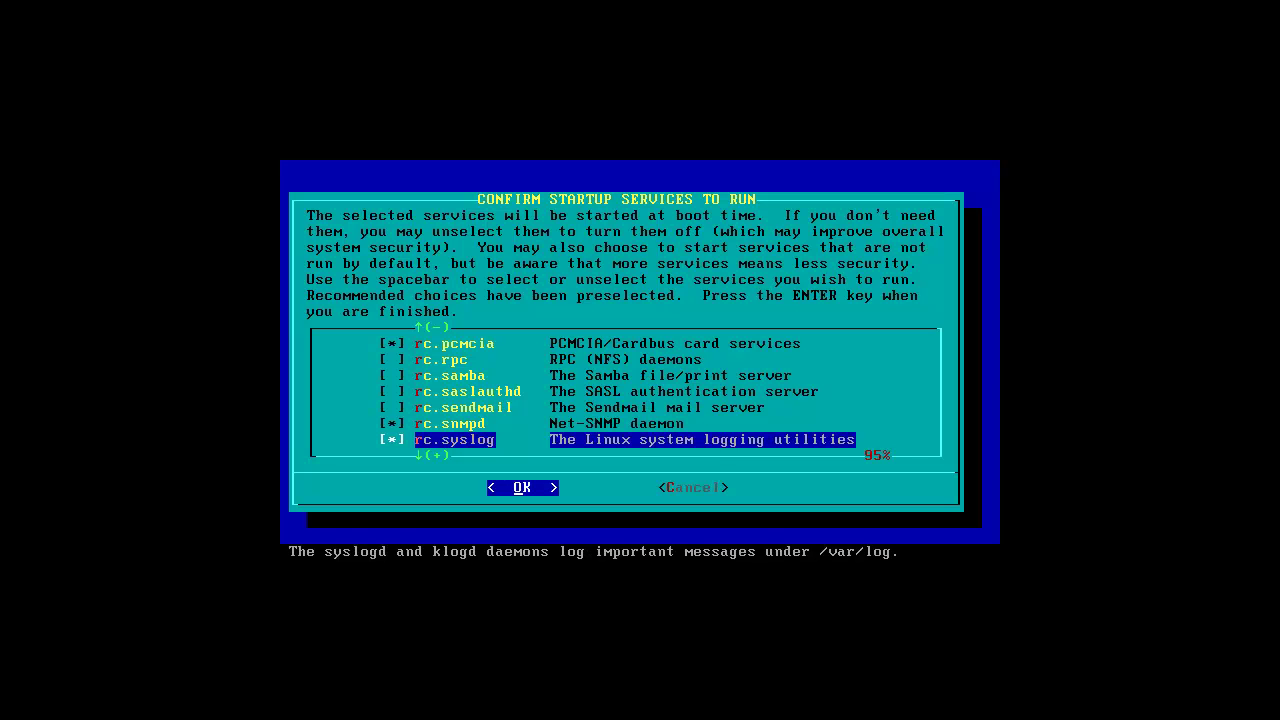
{"action": "key", "text": "Down"}
{"action": "key", "text": "Up"}
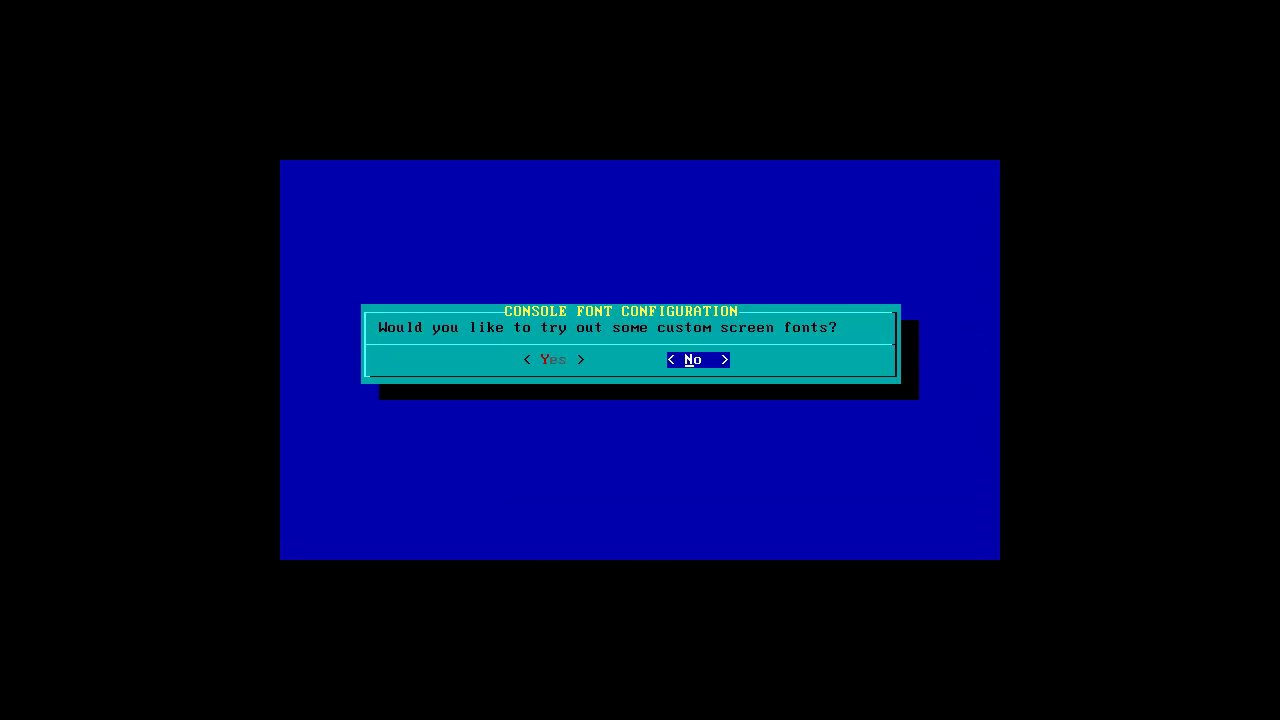
Decline trying custom screen fonts and declare the hardware clock as set to UTC
{"action": "key", "text": "Return"}
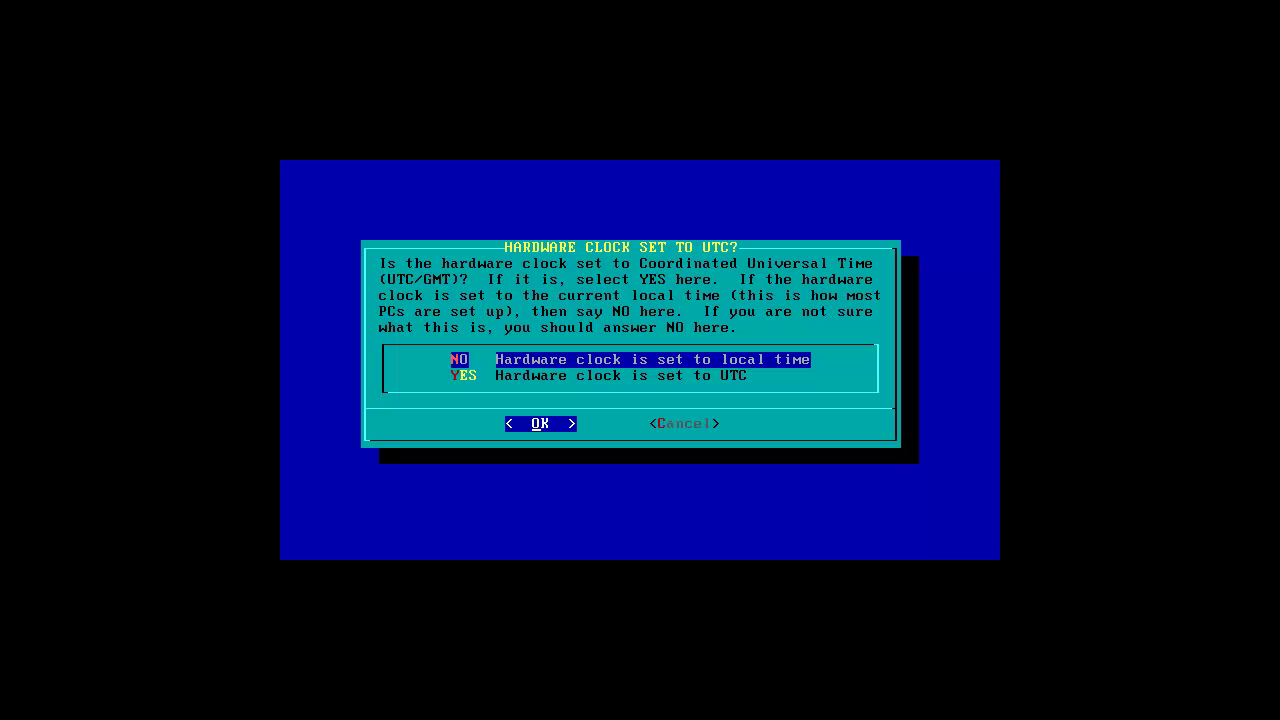
{"action": "key", "text": "Down"}
{"action": "key", "text": "Return"}
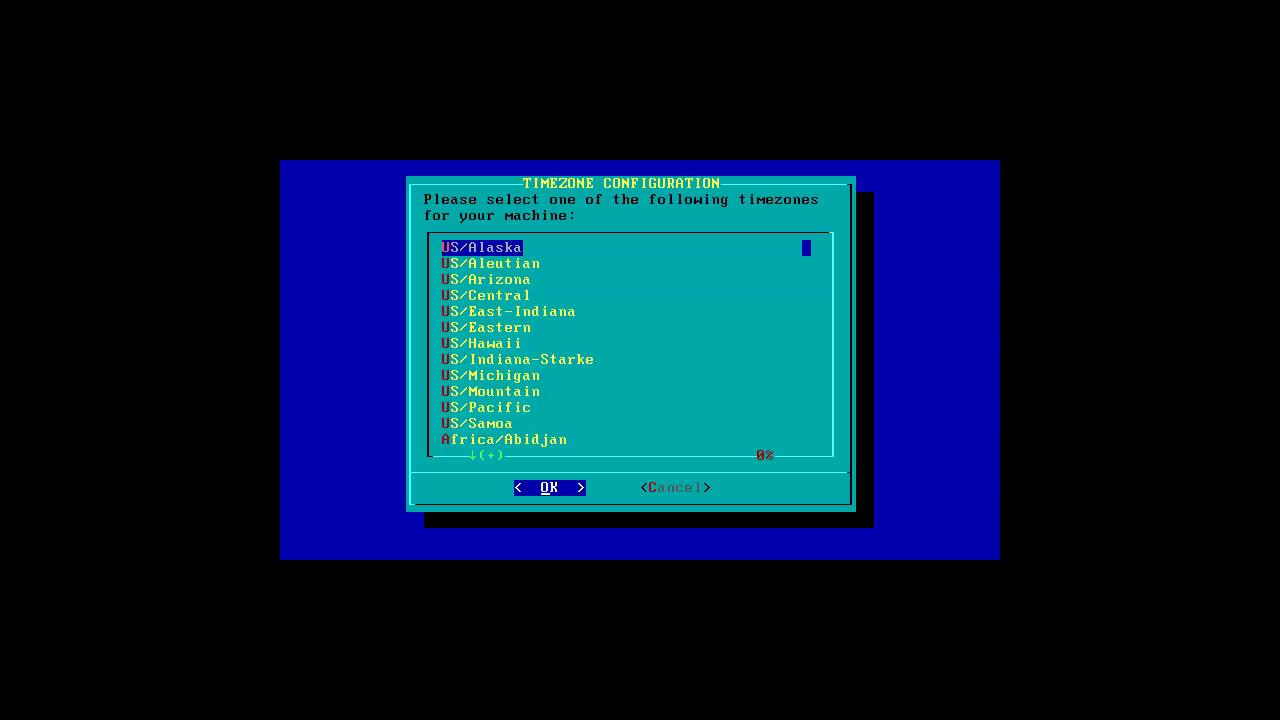
Set the machine's timezone to Europe/Amsterdam and accept the timezone configuration
{"action": "key", "text": "Down"}
{"action": "key", "text": "Down"}
{"action": "key", "text": "Down"}
{"action": "key", "text": "Down"}
{"action": "key", "text": "Down"}
{"action": "key", "text": "Down"}
{"action": "key", "text": "Down"}
{"action": "key", "text": "Down"}
{"action": "key", "text": "Down"}
{"action": "key", "text": "Down"}
{"action": "key", "text": "Down"}
{"action": "key", "text": "Down"}
{"action": "key", "text": "Down"}
{"action": "key", "text": "Down"}
{"action": "key", "text": "Down"}
{"action": "key", "text": "Down"}
{"action": "key", "text": "Down"}
{"action": "key", "text": "Down"}
{"action": "key", "text": "Down"}
{"action": "key", "text": "Down"}
{"action": "key", "text": "Down"}
{"action": "key", "text": "Down"}
{"action": "key", "text": "Down"}
{"action": "key", "text": "Down"}
{"action": "key", "text": "Down"}
{"action": "key", "text": "Down"}
{"action": "key", "text": "Down"}
{"action": "key", "text": "Down"}
{"action": "key", "text": "Down"}
{"action": "key", "text": "Down"}
{"action": "key", "text": "Down"}
{"action": "key", "text": "Down"}
{"action": "key", "text": "Down"}
{"action": "key", "text": "Down"}
{"action": "key", "text": "Down"}
{"action": "key", "text": "Down"}
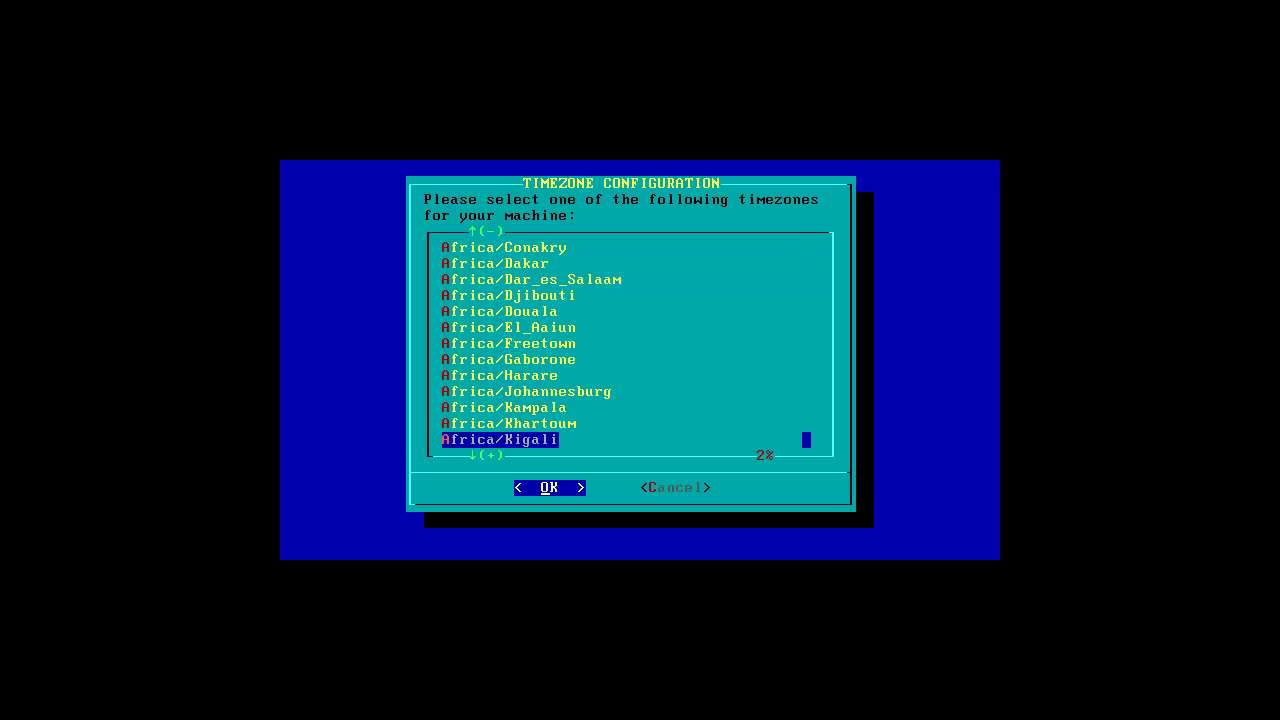
{"action": "key", "text": "Down"}
{"action": "key", "text": "Down"}
{"action": "key", "text": "Down"}
{"action": "key", "text": "Down"}
{"action": "key", "text": "Down"}
{"action": "key", "text": "Down"}
{"action": "key", "text": "Down"}
{"action": "key", "text": "Down"}
{"action": "key", "text": "Down"}
{"action": "key", "text": "Down"}
{"action": "key", "text": "Down"}
{"action": "key", "text": "Down"}
{"action": "key", "text": "Down"}
{"action": "key", "text": "Down"}
{"action": "key", "text": "Down"}
{"action": "key", "text": "Down"}
{"action": "key", "text": "Down"}
{"action": "key", "text": "Down"}
{"action": "key", "text": "Down"}
{"action": "key", "text": "Down"}
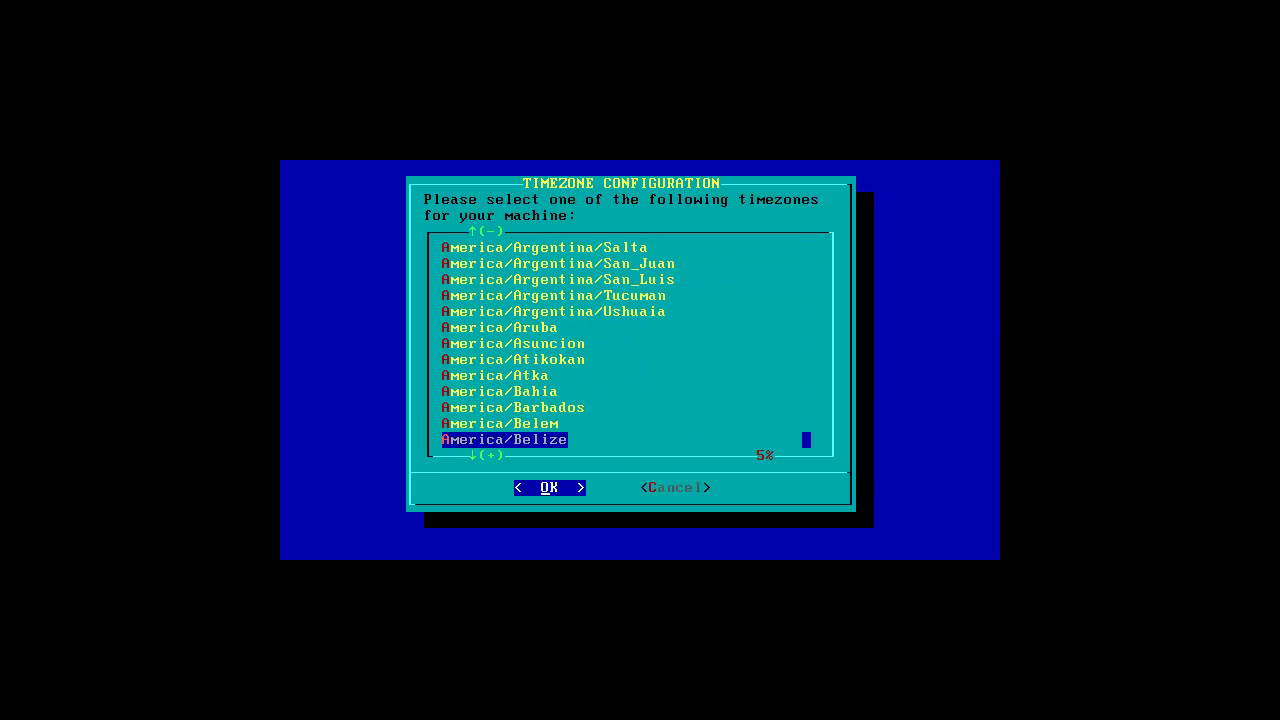
{"action": "key", "text": "Down"}
{"action": "key", "text": "Down"}
{"action": "key", "text": "Down"}
{"action": "key", "text": "Down"}
{"action": "key", "text": "Down"}
{"action": "key", "text": "Down"}
{"action": "key", "text": "Down"}
{"action": "key", "text": "Down"}
{"action": "key", "text": "Down"}
{"action": "key", "text": "Down"}
{"action": "key", "text": "Down"}
{"action": "key", "text": "Down"}
{"action": "key", "text": "Down"}
{"action": "key", "text": "Down"}
{"action": "key", "text": "Down"}
{"action": "key", "text": "Down"}
{"action": "key", "text": "Down"}
{"action": "key", "text": "Down"}
{"action": "key", "text": "Down"}
{"action": "key", "text": "Down"}
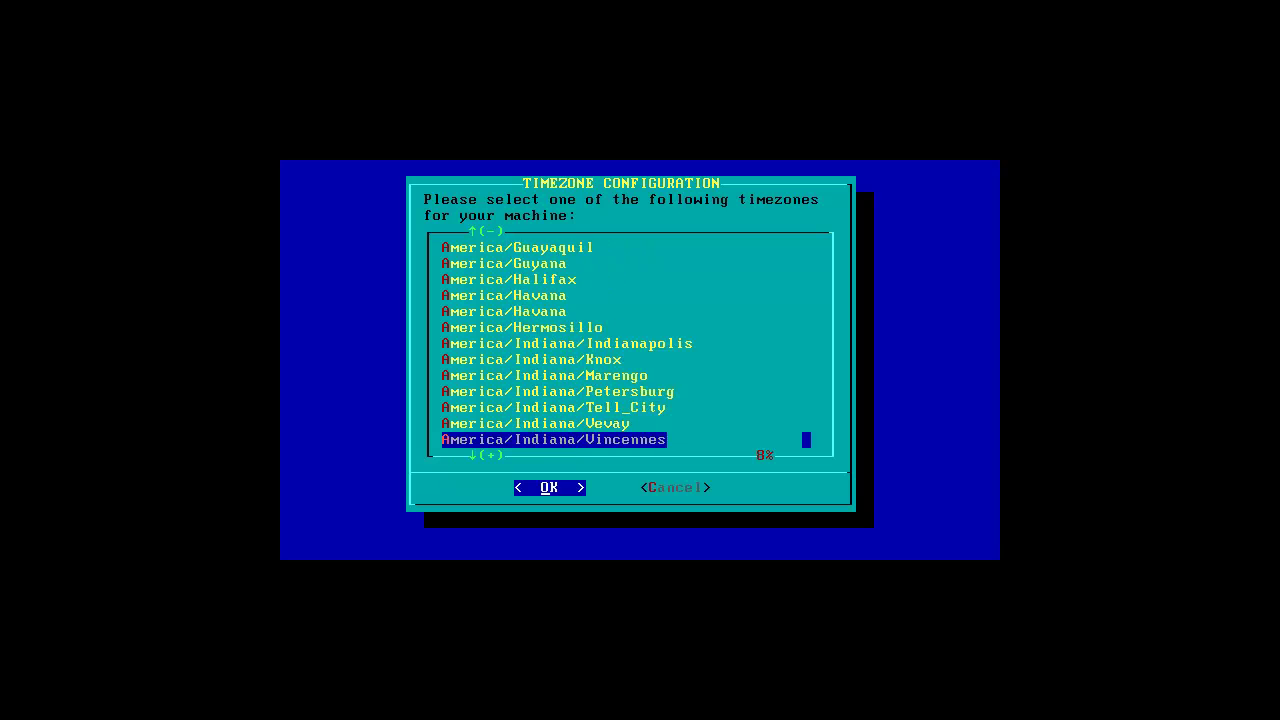
{"action": "key", "text": "Down"}
{"action": "key", "text": "Down"}
{"action": "key", "text": "Down"}
{"action": "key", "text": "Down"}
{"action": "key", "text": "Down"}
{"action": "key", "text": "Down"}
{"action": "key", "text": "Down"}
{"action": "key", "text": "Tab"}
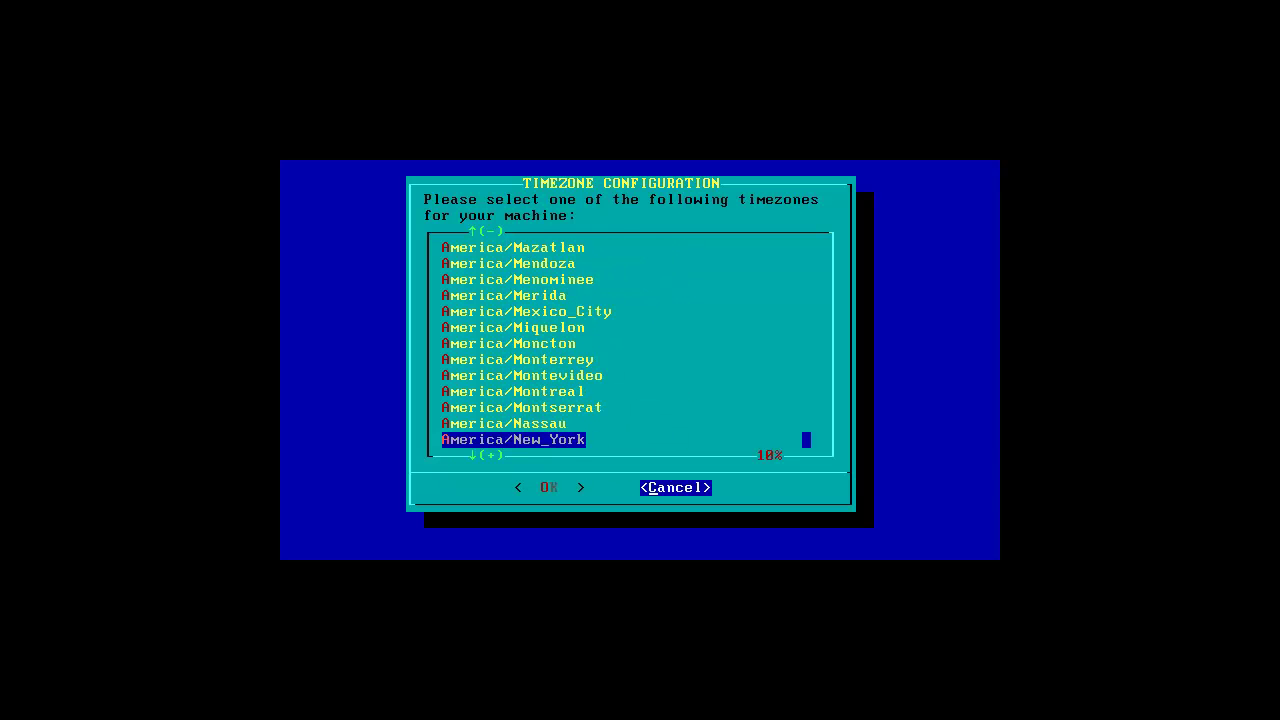
{"action": "key", "text": "Tab"}
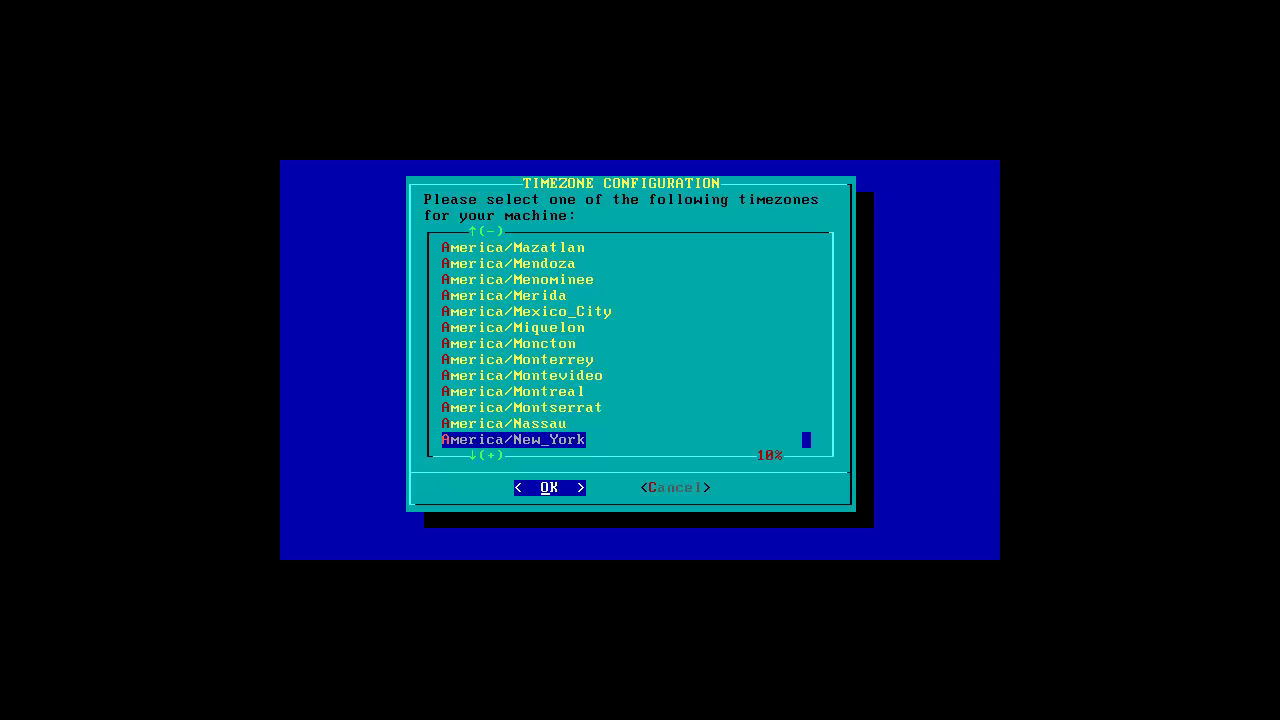
{"action": "key", "text": "Down"}
{"action": "key", "text": "Down"}
{"action": "key", "text": "Down"}
{"action": "key", "text": "Down"}
{"action": "key", "text": "Down"}
{"action": "key", "text": "Down"}
{"action": "key", "text": "Down"}
{"action": "key", "text": "Down"}
{"action": "key", "text": "Down"}
{"action": "key", "text": "Down"}
{"action": "key", "text": "Down"}
{"action": "key", "text": "Down"}
{"action": "key", "text": "Down"}
{"action": "key", "text": "Down"}
{"action": "key", "text": "Down"}
{"action": "key", "text": "Down"}
{"action": "key", "text": "Down"}
{"action": "key", "text": "Down"}
{"action": "key", "text": "Down"}
{"action": "key", "text": "Down"}
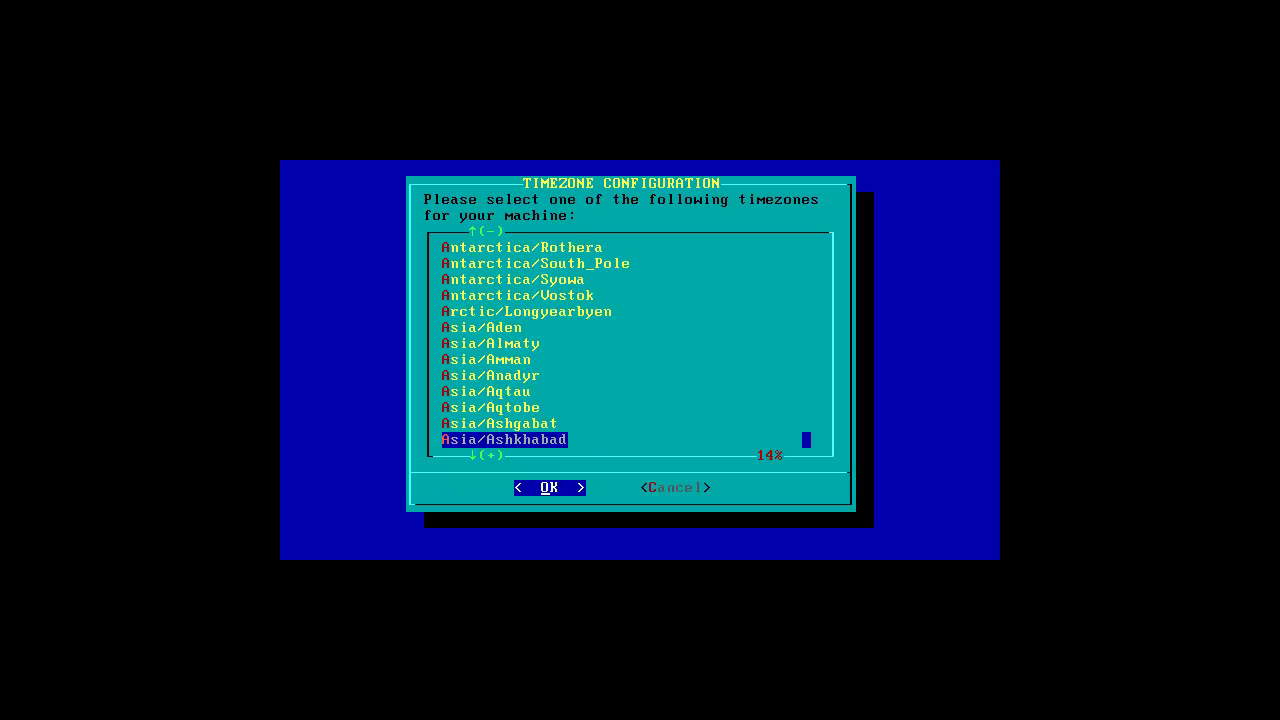
{"action": "key", "text": "Down"}
{"action": "key", "text": "Down"}
{"action": "key", "text": "Down"}
{"action": "key", "text": "Down"}
{"action": "key", "text": "Down"}
{"action": "key", "text": "Down"}
{"action": "key", "text": "Down"}
{"action": "key", "text": "Down"}
{"action": "key", "text": "Down"}
{"action": "key", "text": "Down"}
{"action": "key", "text": "Down"}
{"action": "key", "text": "Down"}
{"action": "key", "text": "Down"}
{"action": "key", "text": "Down"}
{"action": "key", "text": "Down"}
{"action": "key", "text": "Down"}
{"action": "key", "text": "Down"}
{"action": "key", "text": "Down"}
{"action": "key", "text": "Down"}
{"action": "key", "text": "Down"}
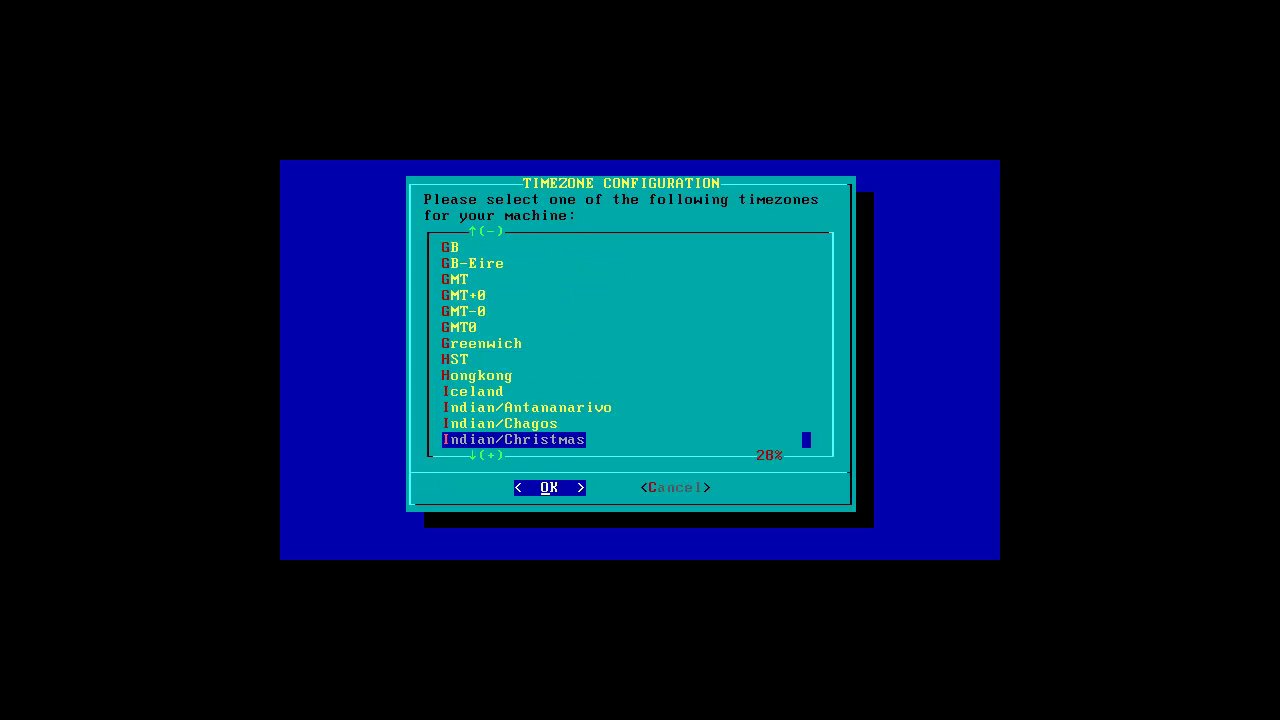
{"action": "key", "text": "Page_Up"}
{"action": "key", "text": "Page_Up"}
{"action": "key", "text": "Page_Up"}
{"action": "key", "text": "Page_Up"}
{"action": "key", "text": "Page_Up"}
{"action": "key", "text": "Page_Up"}
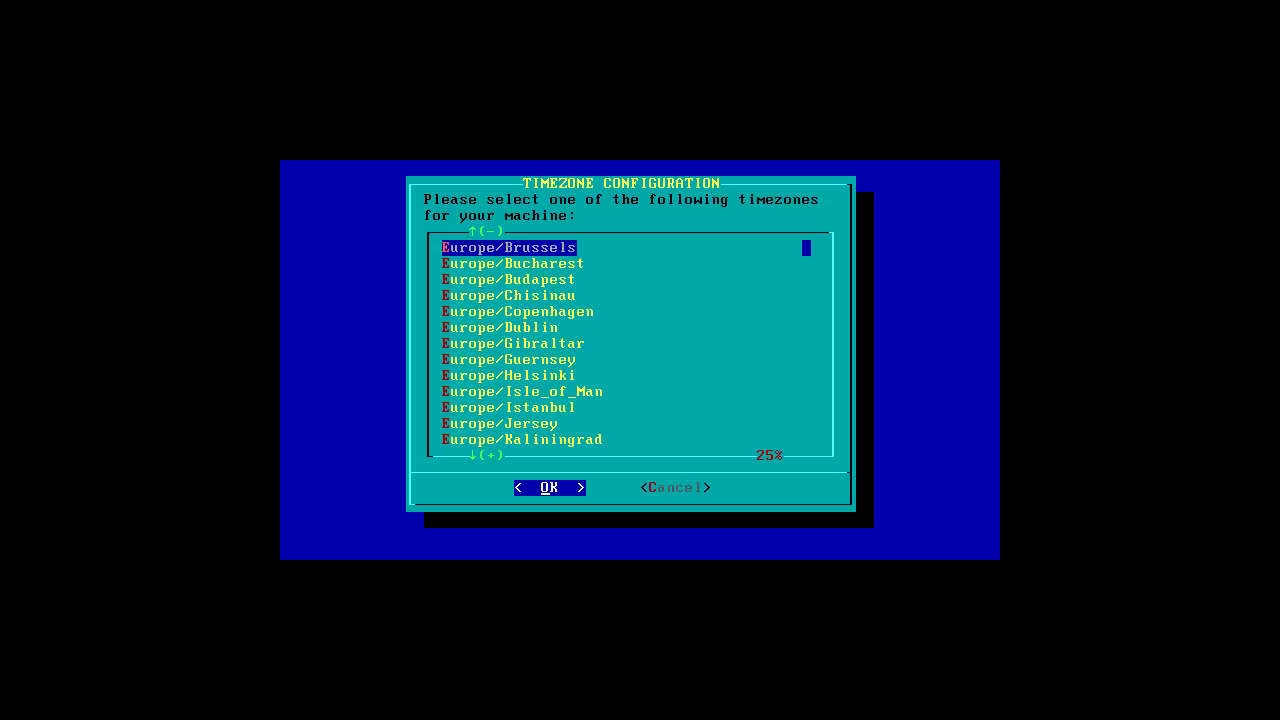
{"action": "key", "text": "Down"}
{"action": "key", "text": "Down"}
{"action": "key", "text": "Down"}
{"action": "key", "text": "Down"}
{"action": "key", "text": "Down"}
{"action": "key", "text": "Down"}
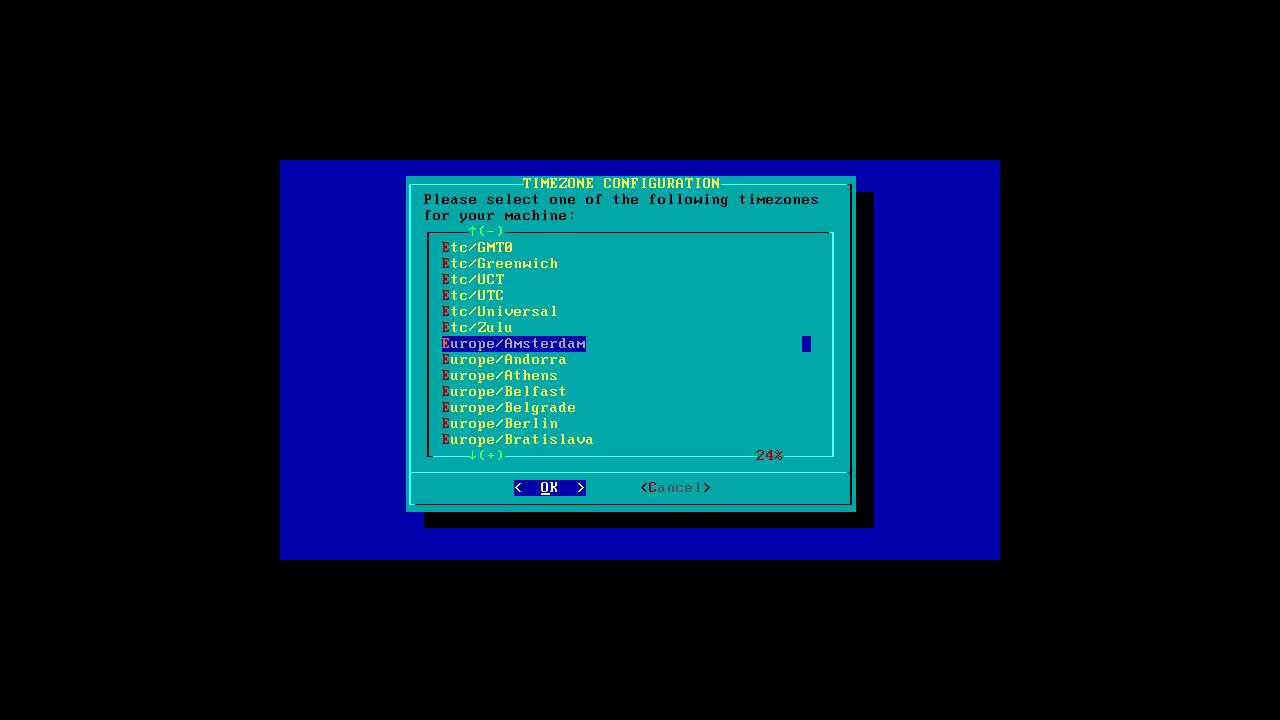
{"action": "key", "text": "Return"}
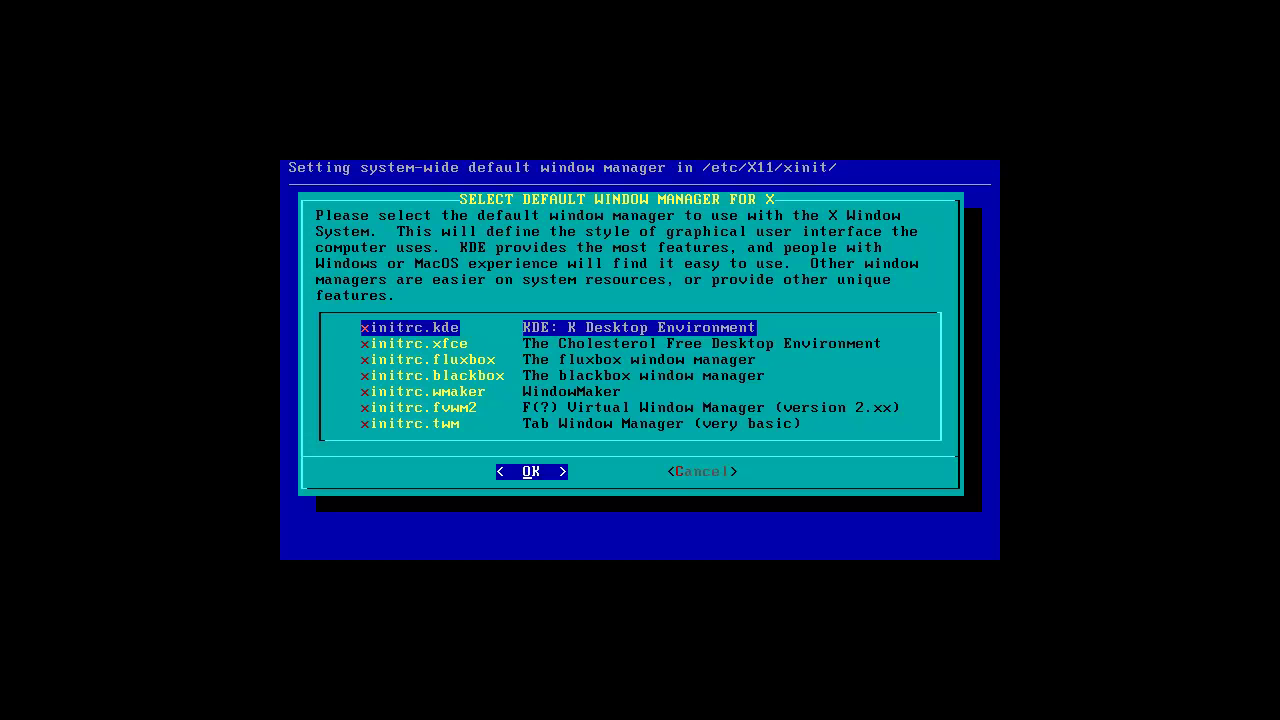
Select xinitrc.xfce as the system-wide default window manager for X
{"action": "key", "text": "Down"}
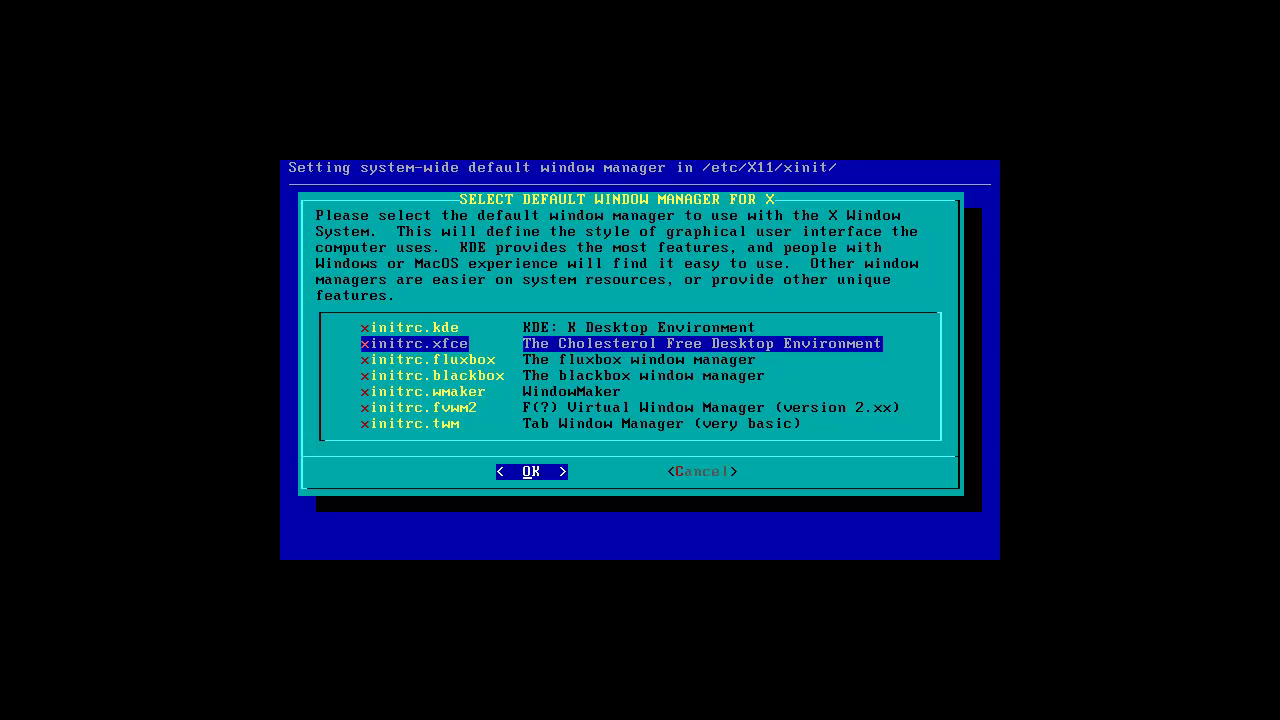
{"action": "key", "text": "Down"}
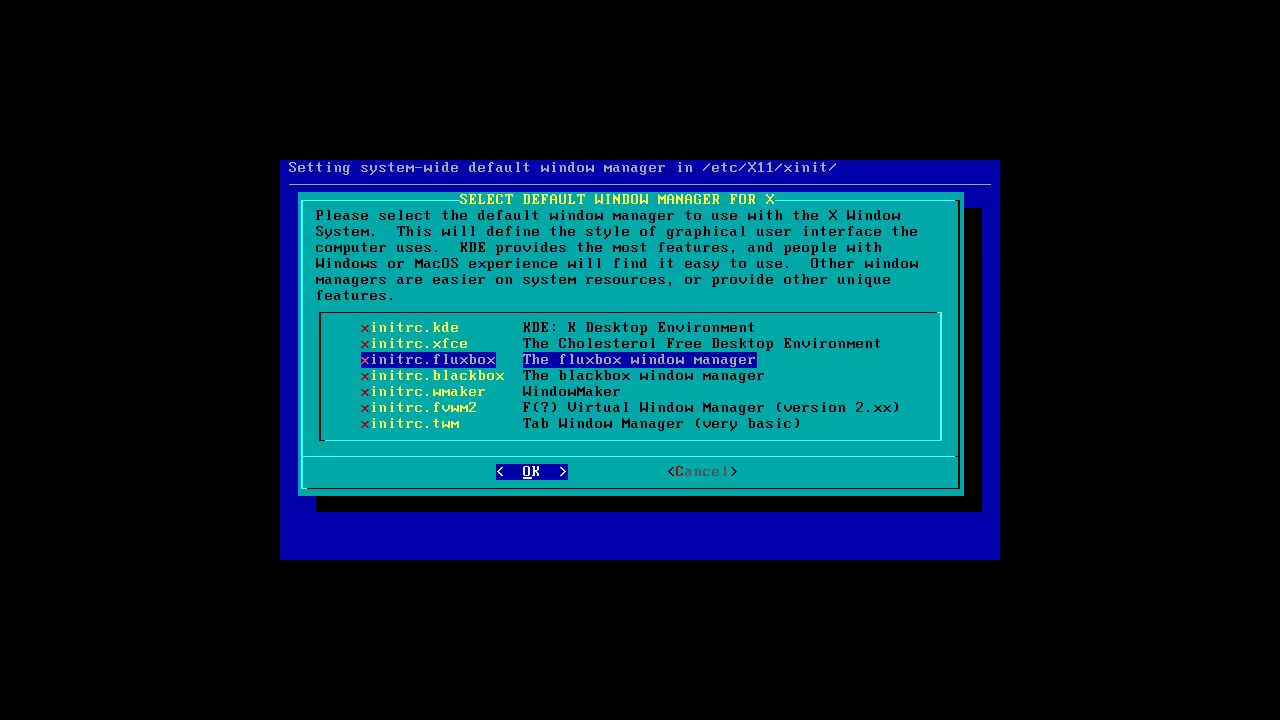
{"action": "key", "text": "Down"}
{"action": "key", "text": "Down"}
{"action": "key", "text": "Down"}
{"action": "key", "text": "Down"}
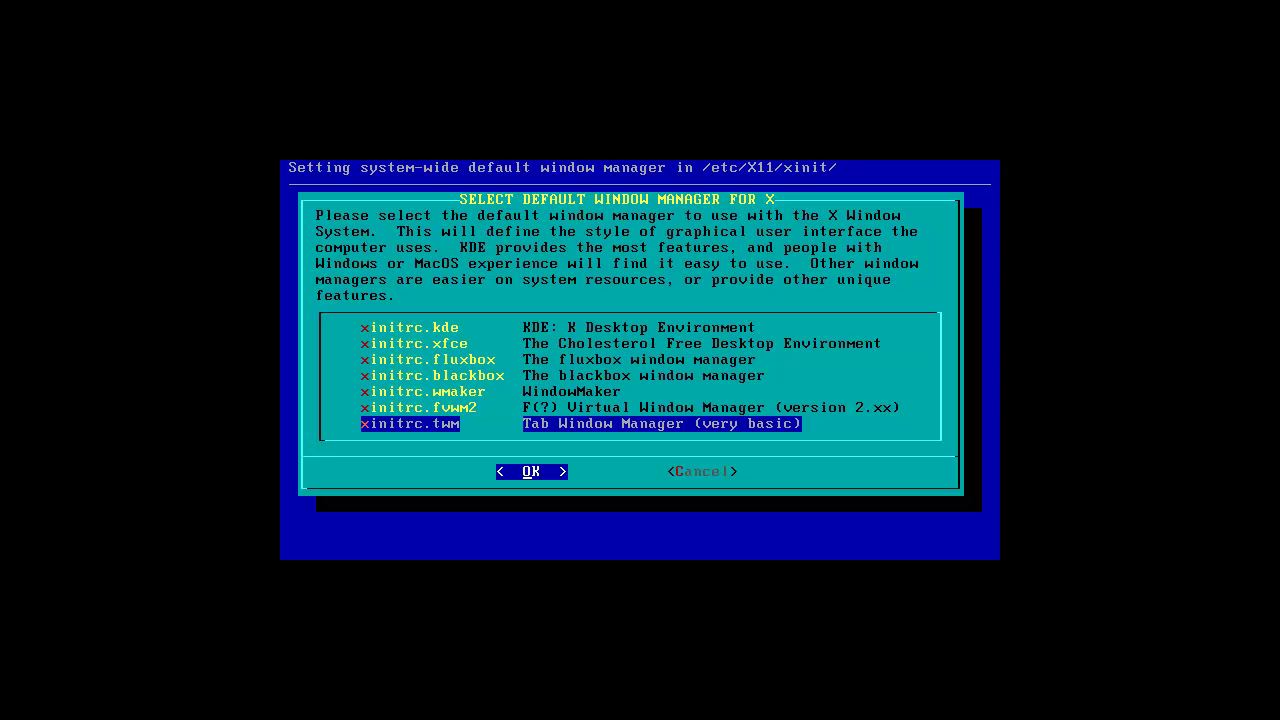
{"action": "key", "text": "Up"}
{"action": "key", "text": "Up"}
{"action": "key", "text": "Up"}
{"action": "key", "text": "Up"}
{"action": "key", "text": "Down"}
{"action": "key", "text": "Down"}
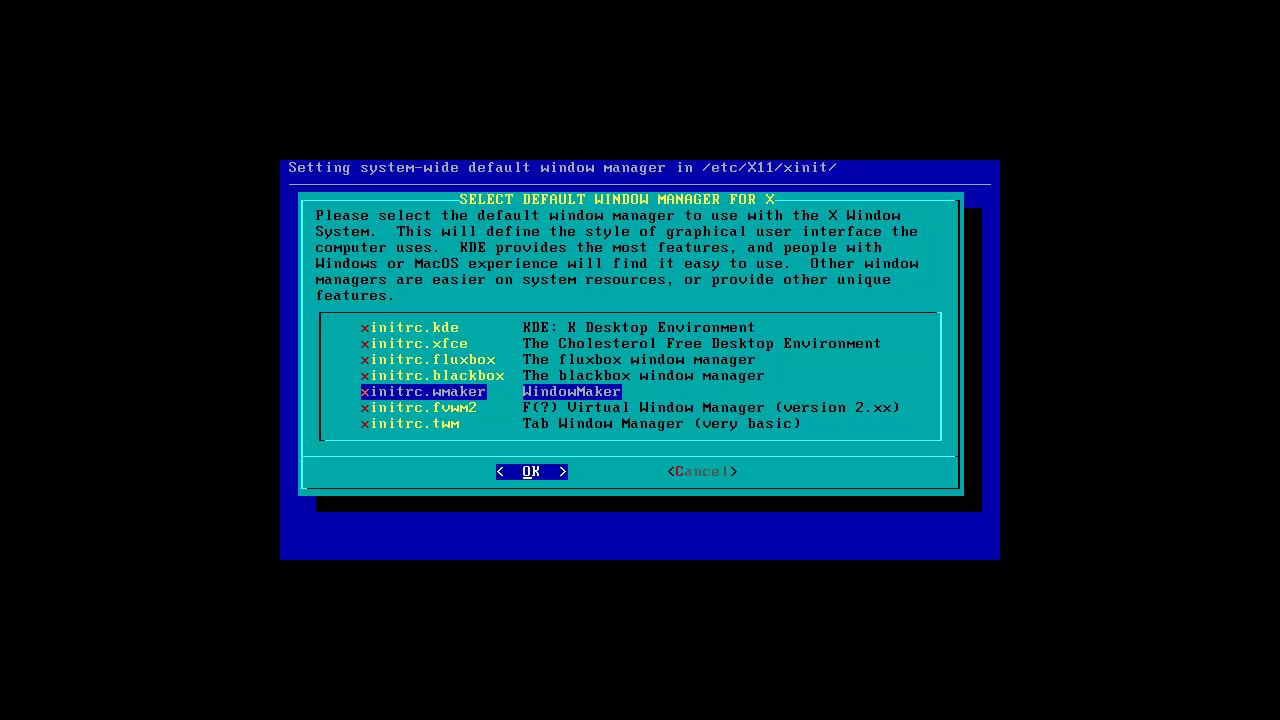
{"action": "key", "text": "Up"}
{"action": "key", "text": "Down"}
{"action": "key", "text": "Down"}
{"action": "key", "text": "Up"}
{"action": "key", "text": "Up"}
{"action": "key", "text": "Up"}
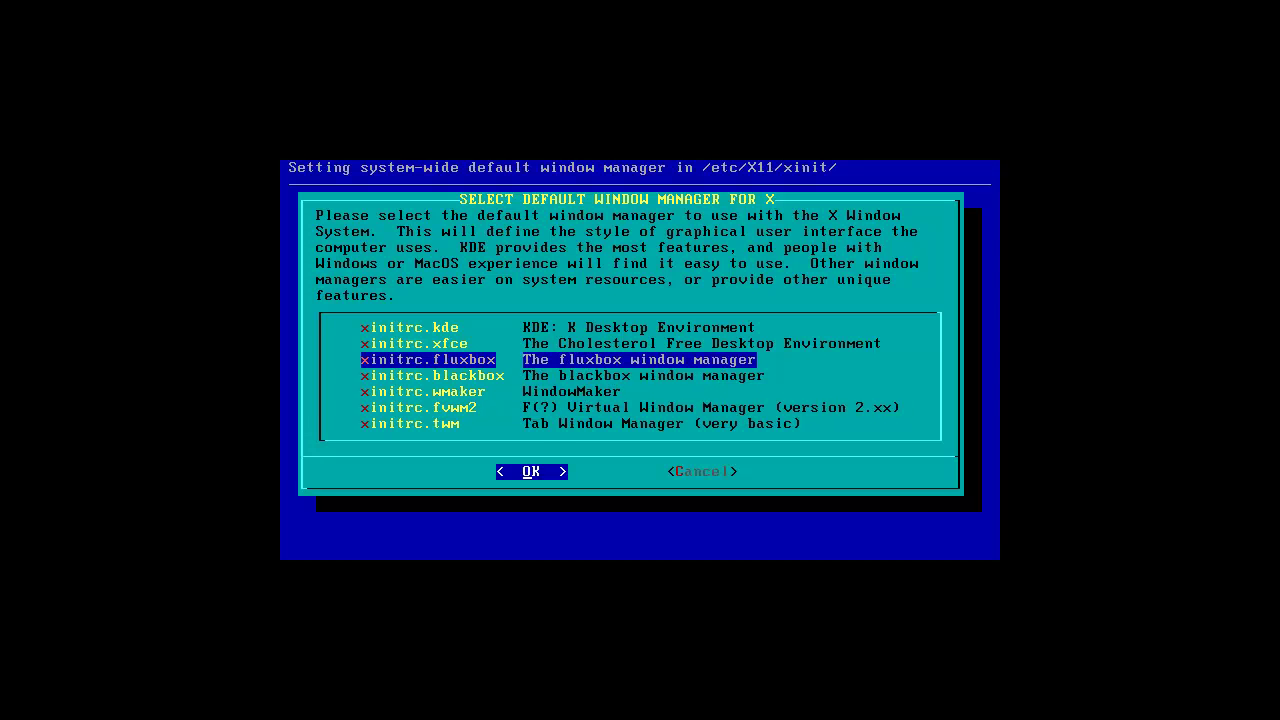
{"action": "key", "text": "Down"}
{"action": "key", "text": "Down"}
{"action": "key", "text": "Down"}
{"action": "key", "text": "Up"}
{"action": "key", "text": "Up"}
{"action": "key", "text": "Up"}
{"action": "key", "text": "Up"}
{"action": "key", "text": "Up"}
{"action": "key", "text": "Down"}
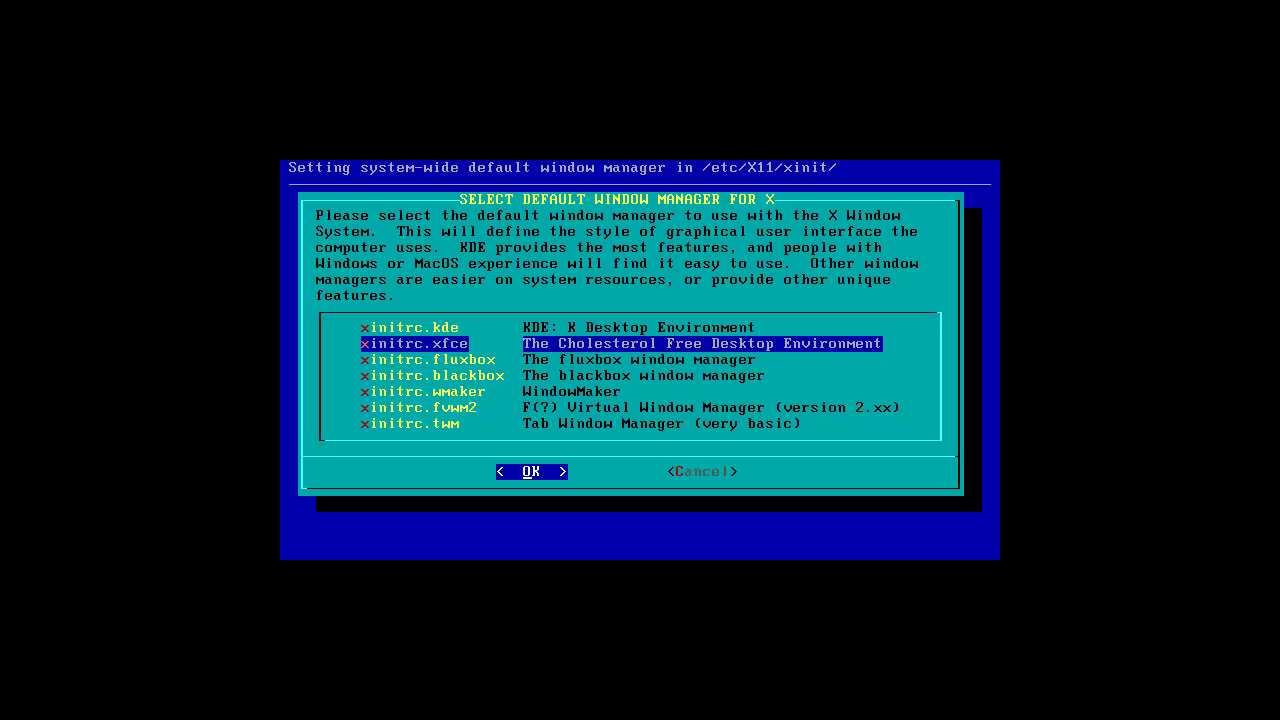
{"action": "key", "text": "Return"}
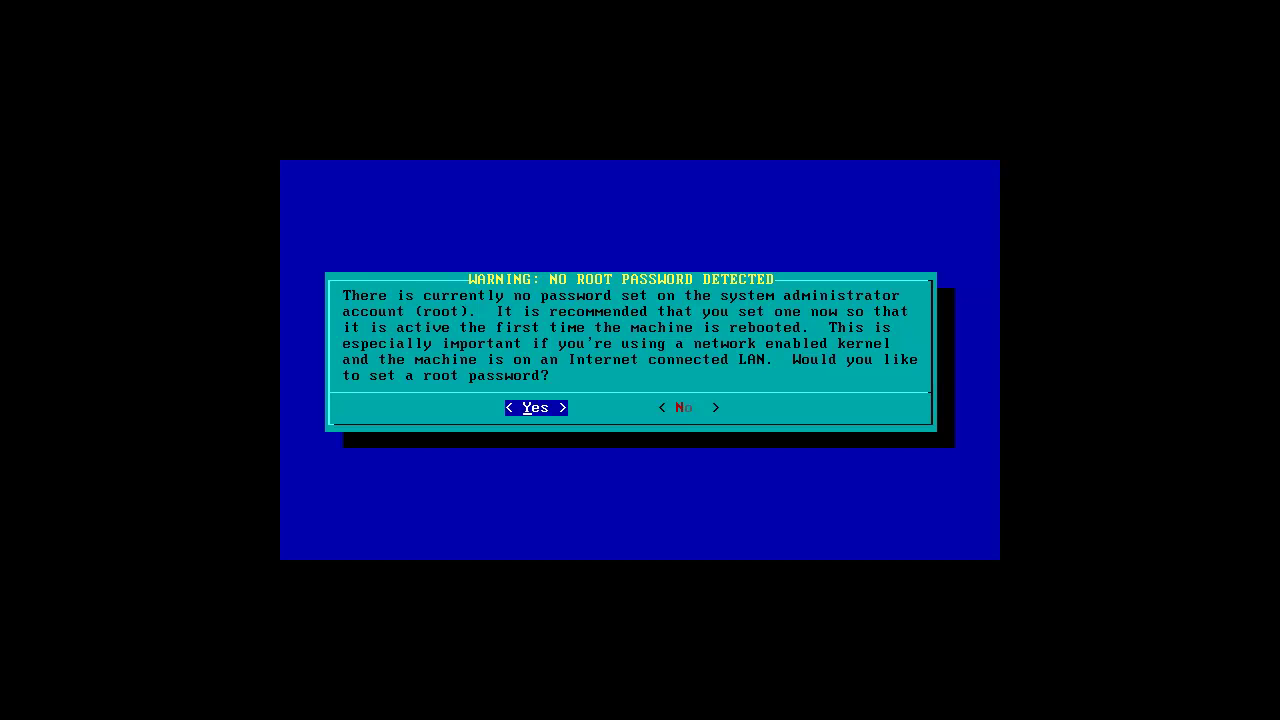
Decline setting a root password and acknowledge the completed system configuration
{"action": "key", "text": "Right"}
{"action": "key", "text": "Return"}
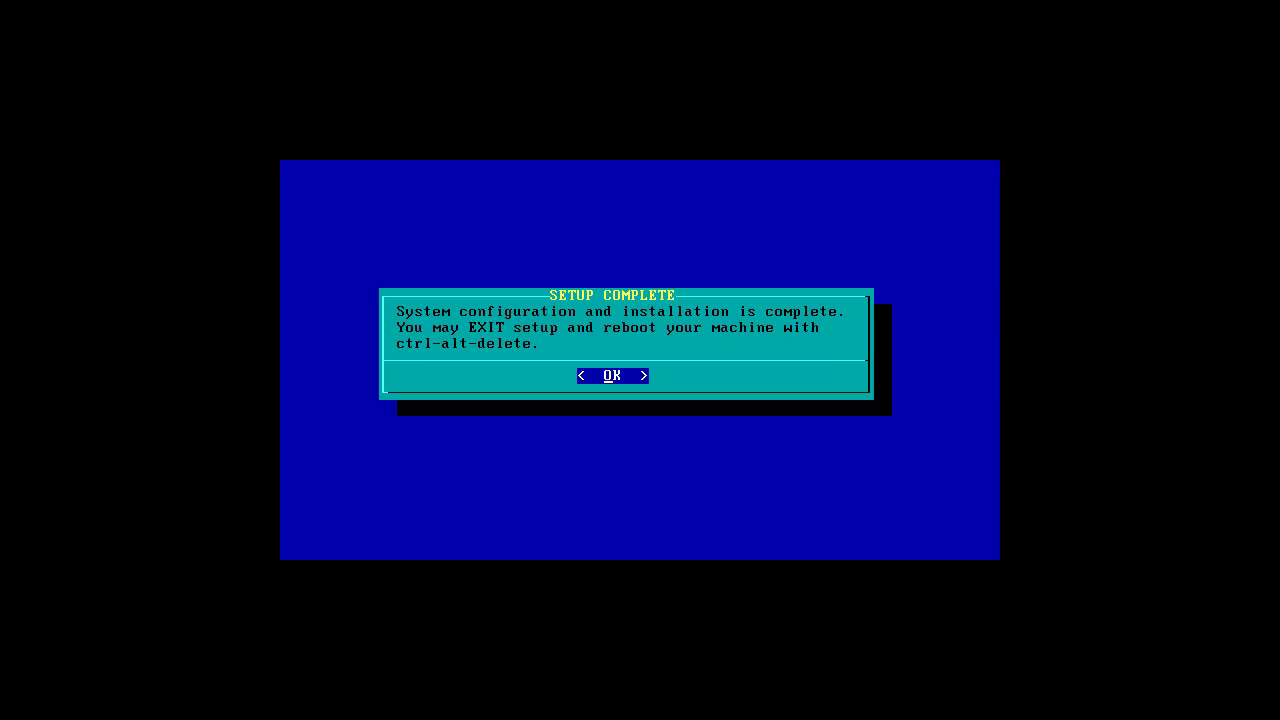
{"action": "key", "text": "Return"}
Exit Slackware Linux Setup to the root shell
{"action": "key", "text": "Down"}
{"action": "key", "text": "Down"}
{"action": "key", "text": "Down"}
{"action": "key", "text": "Down"}
{"action": "key", "text": "Down"}
{"action": "key", "text": "Down"}
{"action": "key", "text": "Down"}
{"action": "key", "text": "Down"}
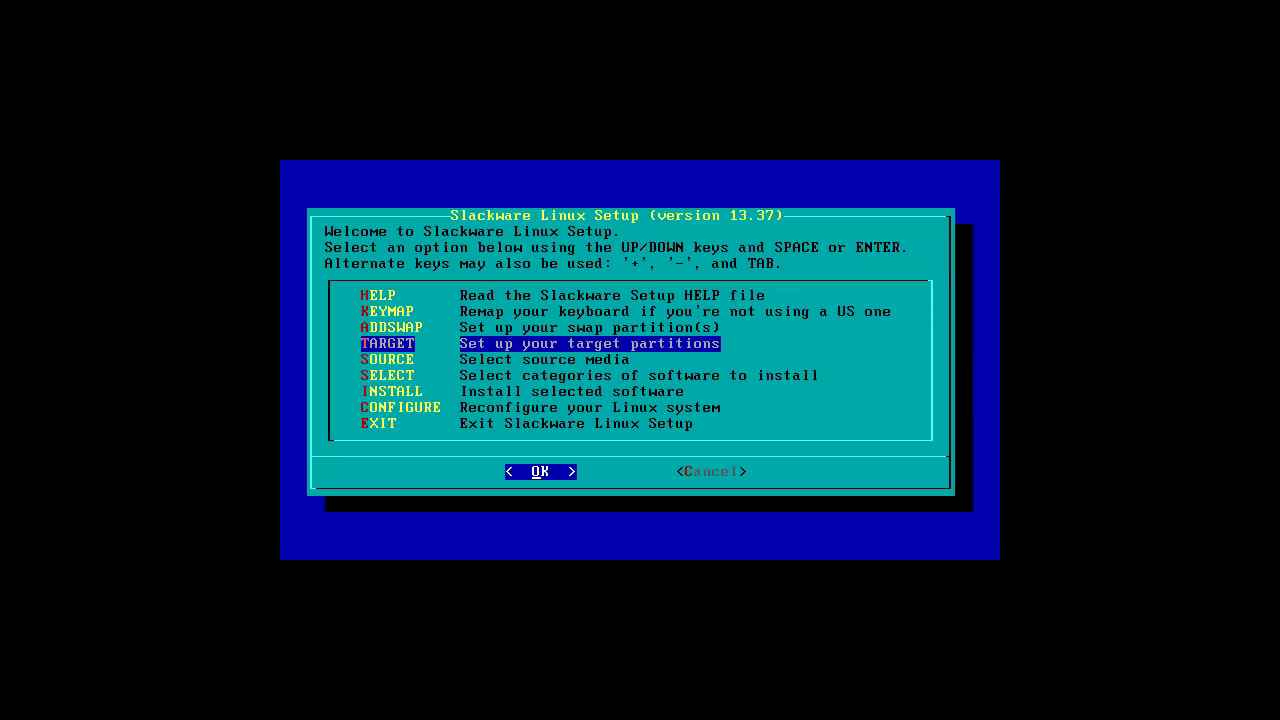
{"action": "key", "text": "Return"}
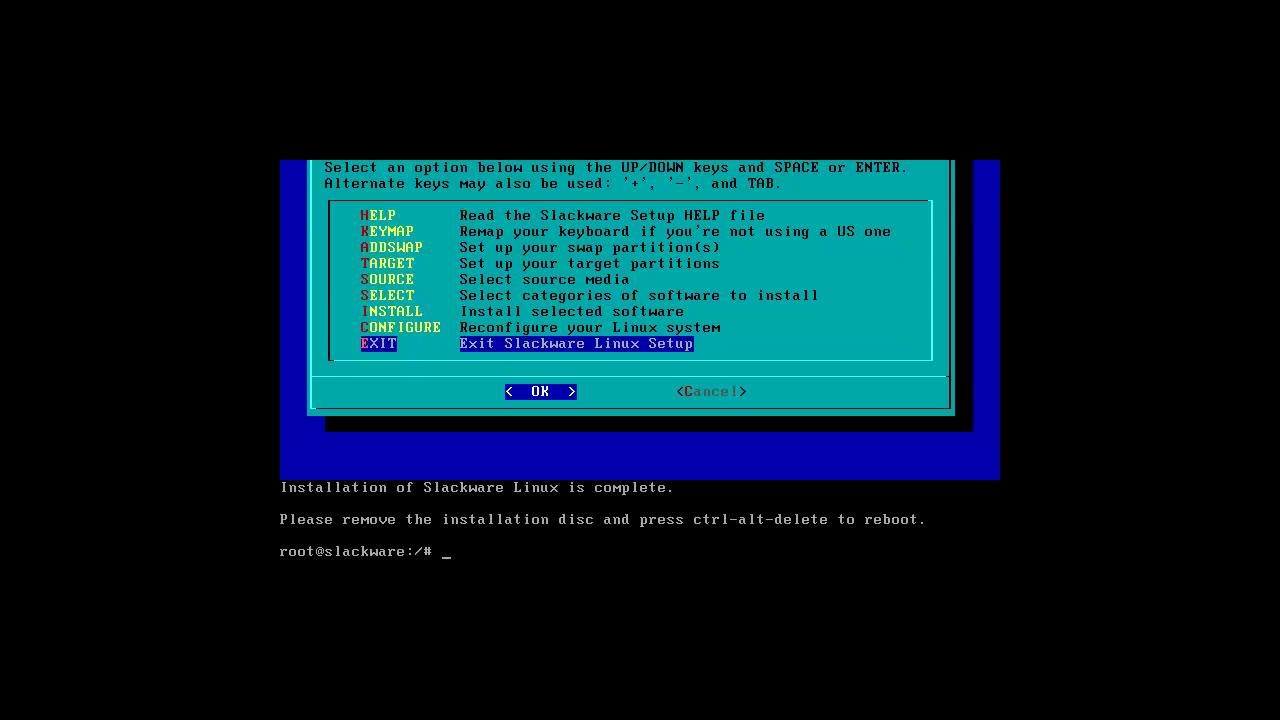
Try to reboot with "shutdown -r now", and restart the virtual machine by sending Ctrl+Alt+Del to it through VMware
{"action": "type", "text": "shutdown -r now"}
{"action": "key", "text": "Return"}
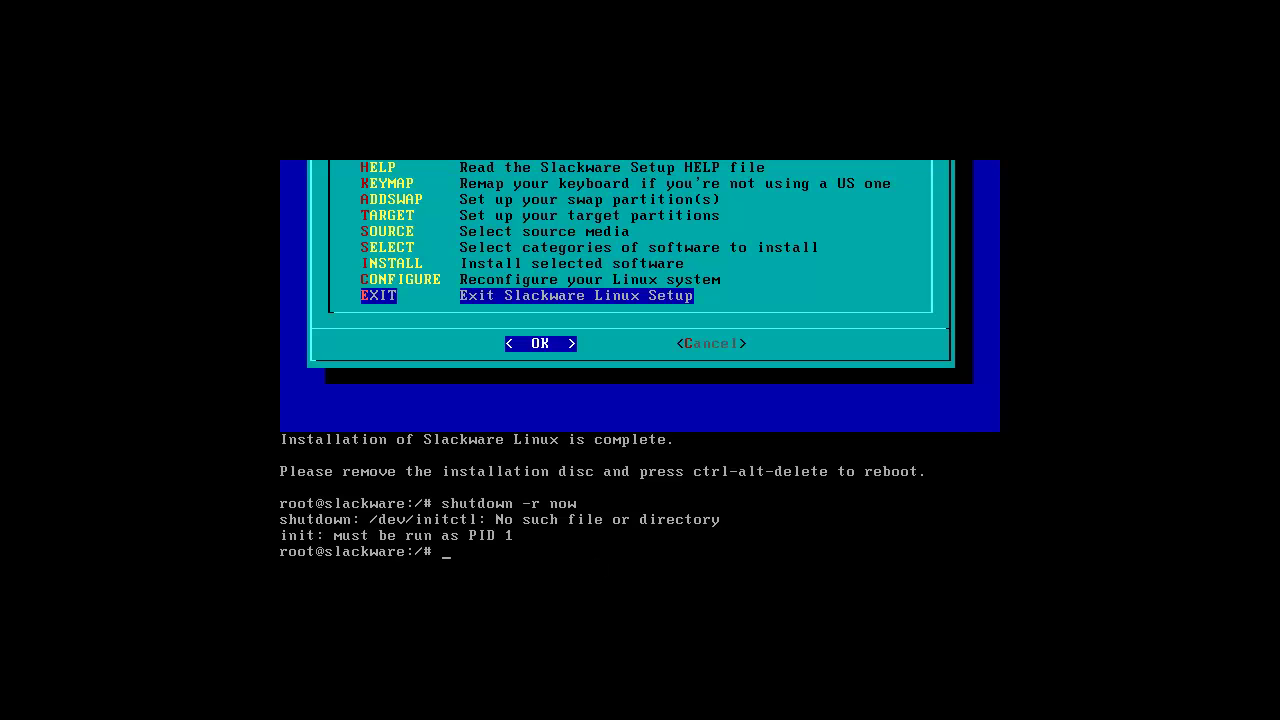
{"action": "left_click", "coordinate": [45, 5]}
{"action": "mouse_move", "coordinate": [90, 5]}
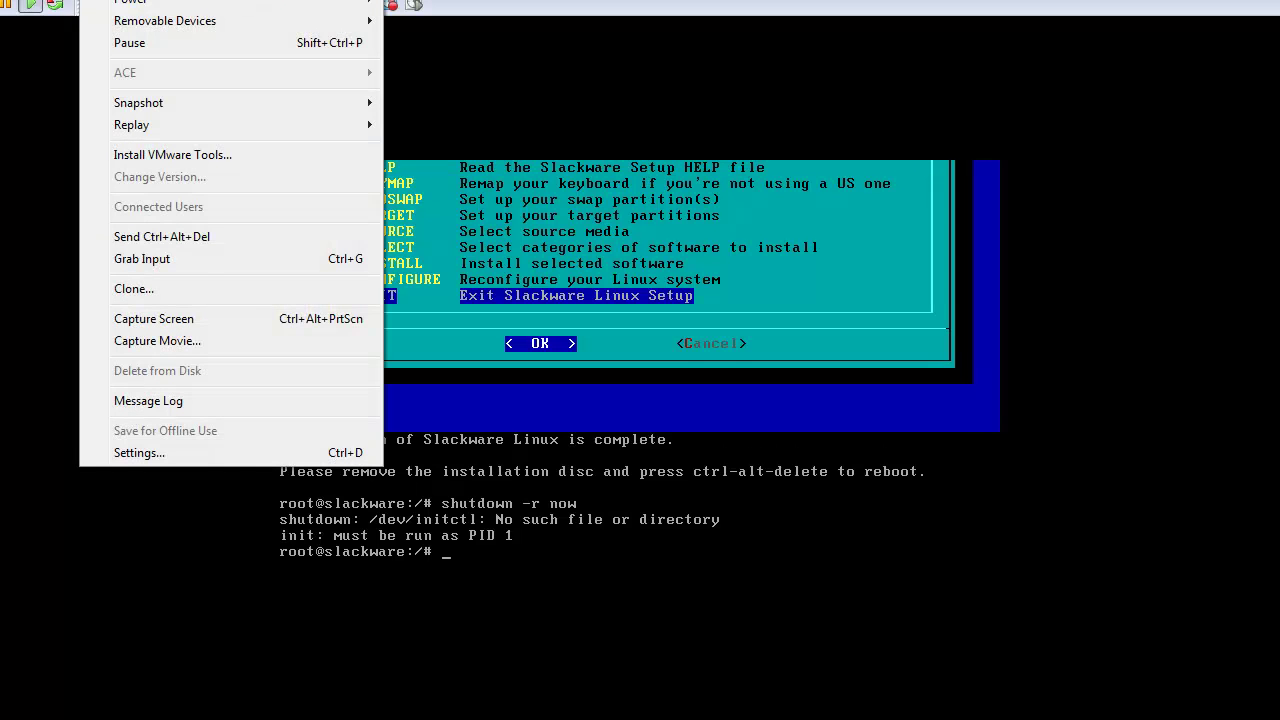
{"action": "left_click", "coordinate": [208, 243]}
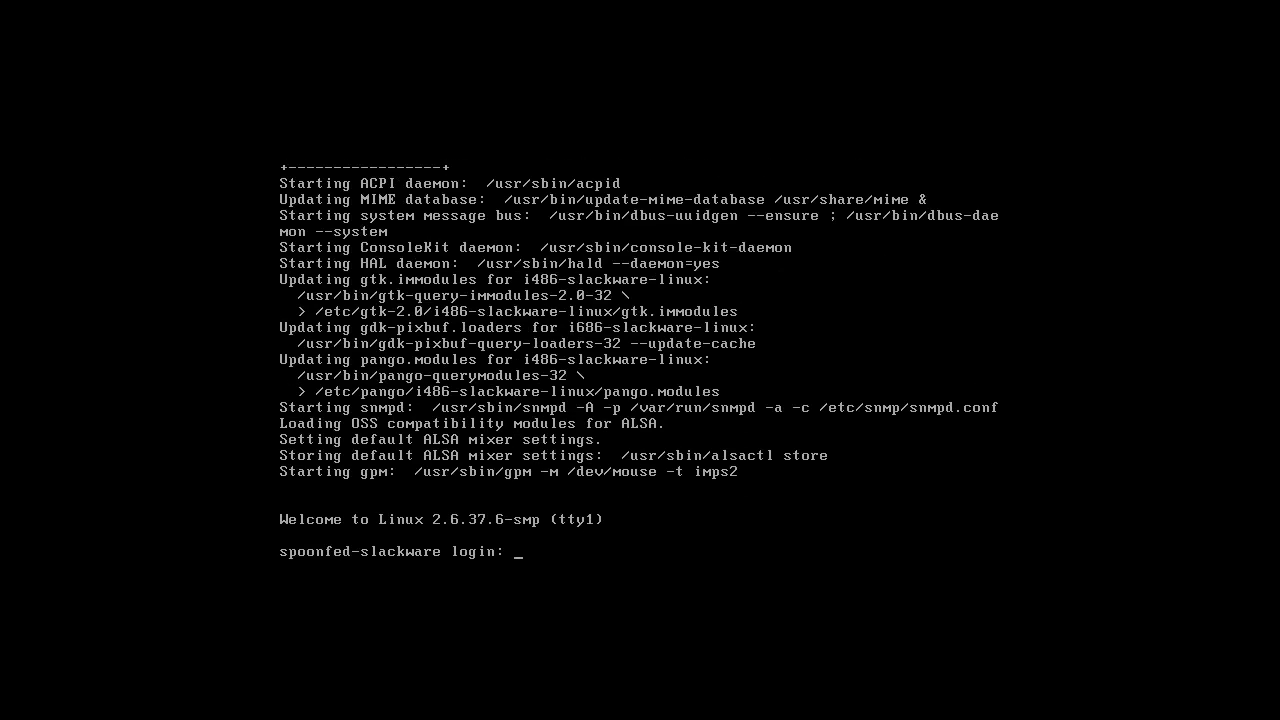
Log in as root and start the Xfce desktop with startx, dismissing the Tips and Tricks window
{"action": "type", "text": "root"}
{"action": "key", "text": "Return"}
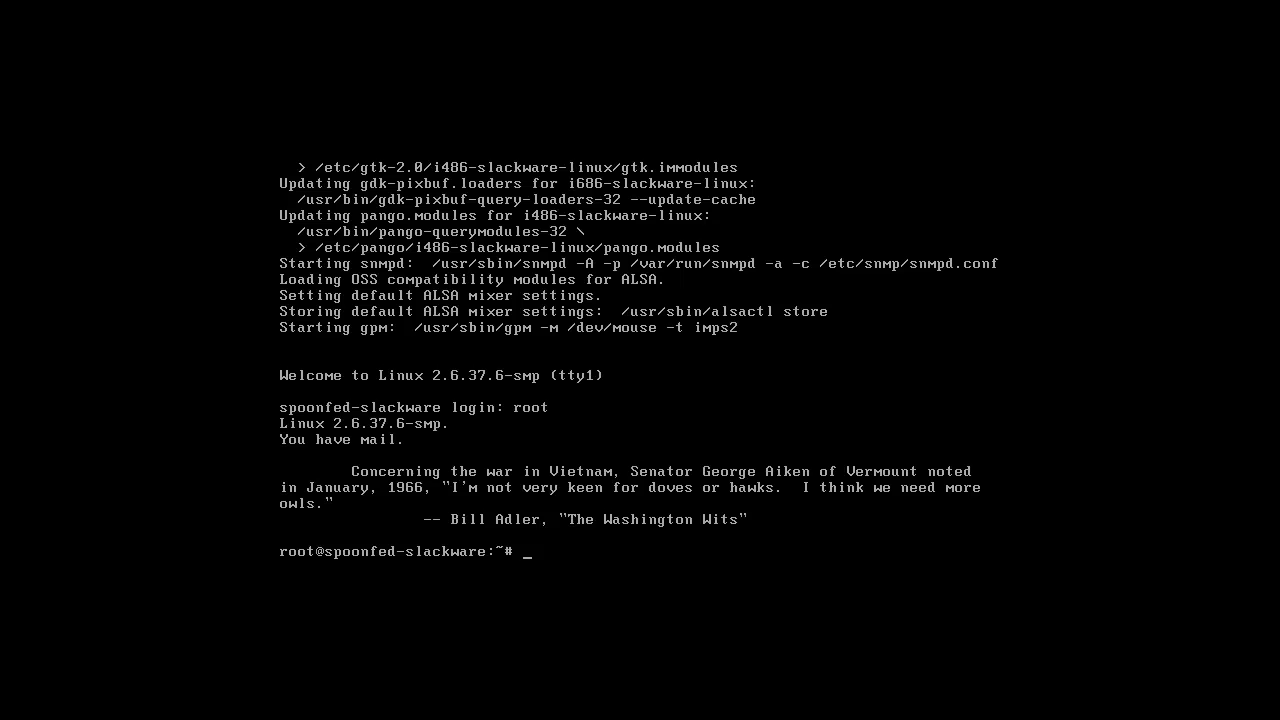
{"action": "type", "text": "startx"}
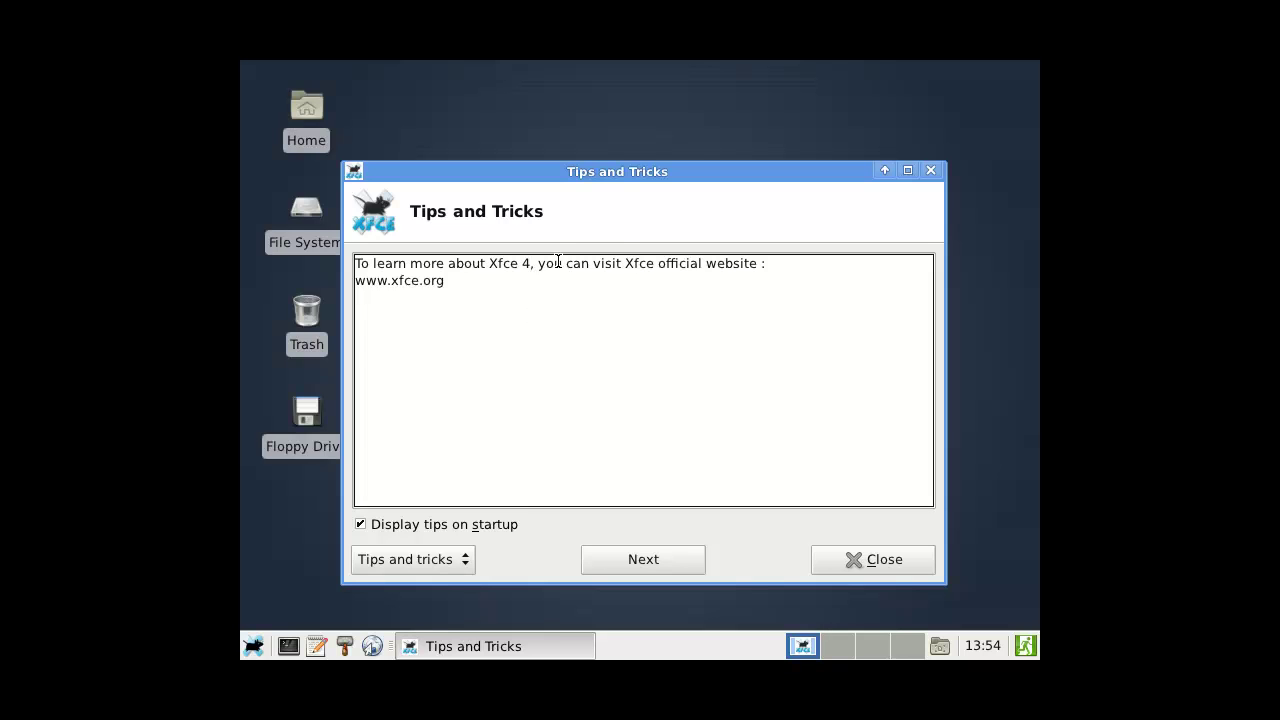
{"action": "left_click", "coordinate": [868, 559]}
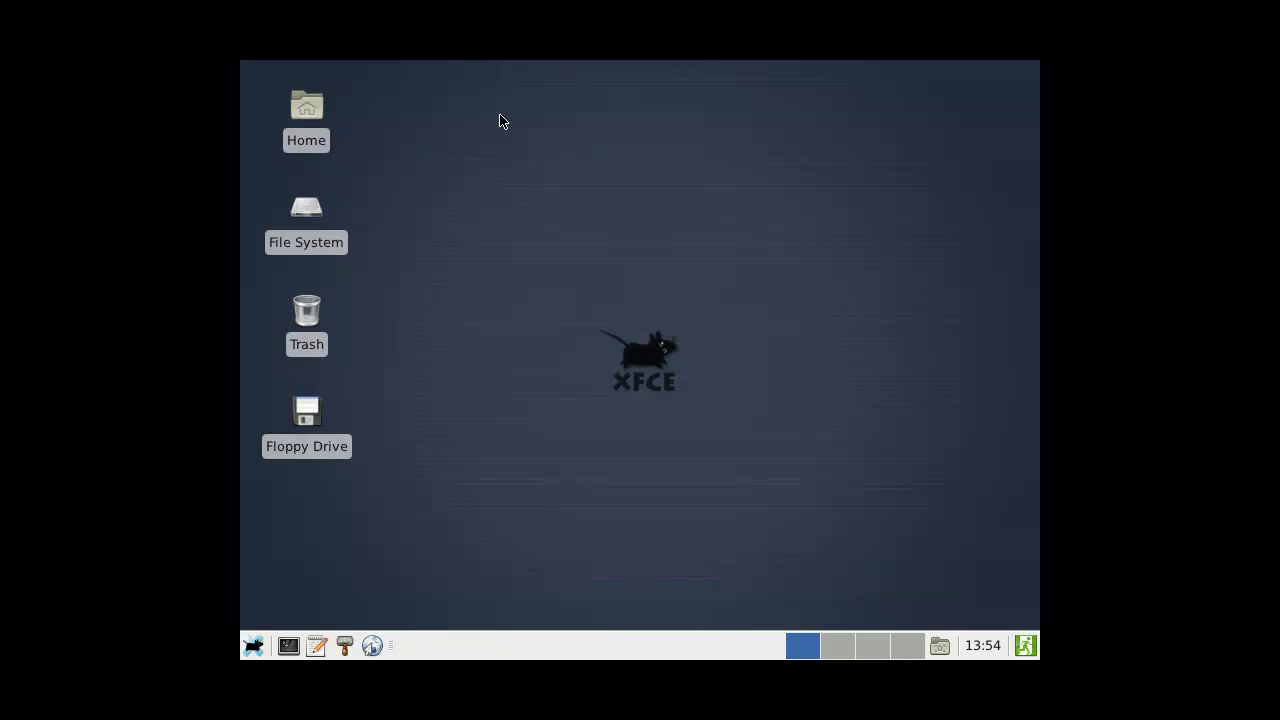
Look through the installed application categories of the Xfce desktop, including Graphics, Multimedia and Office
{"action": "left_click_drag", "start_coordinate": [522, 101], "coordinate": [296, 572]}
{"action": "left_click", "coordinate": [253, 645]}
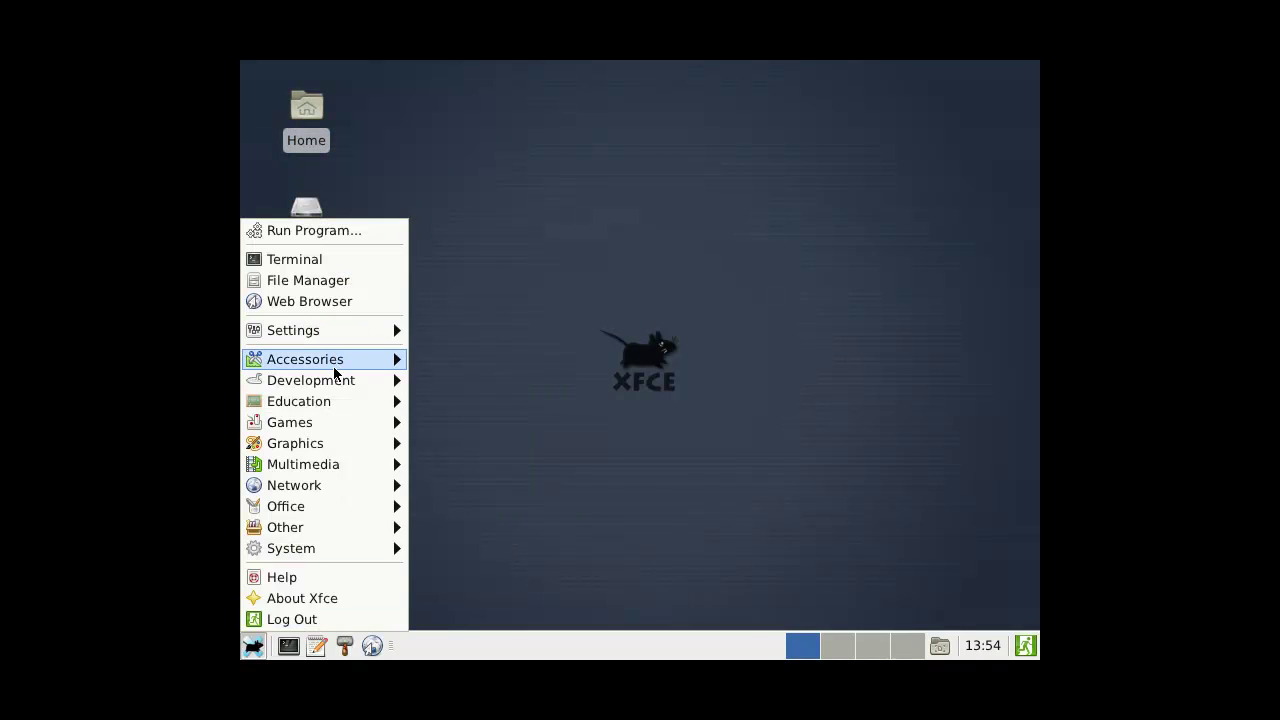
{"action": "mouse_move", "coordinate": [345, 368]}
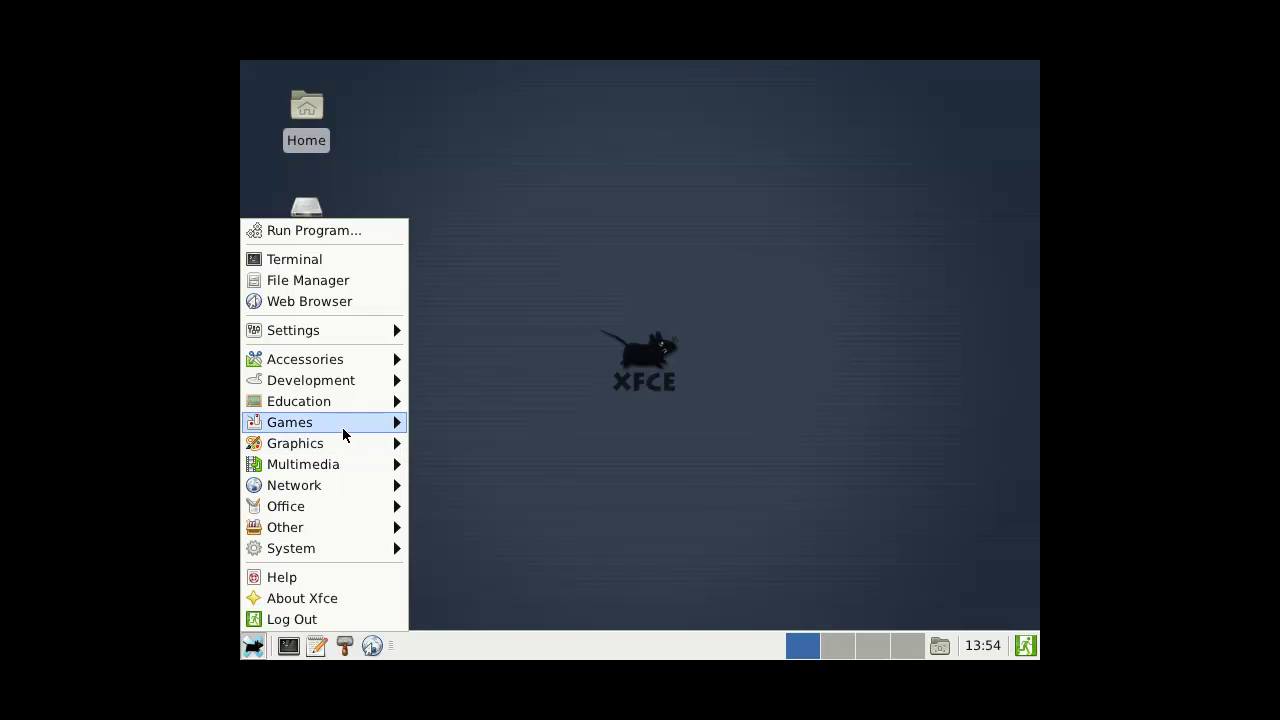
{"action": "mouse_move", "coordinate": [346, 428]}
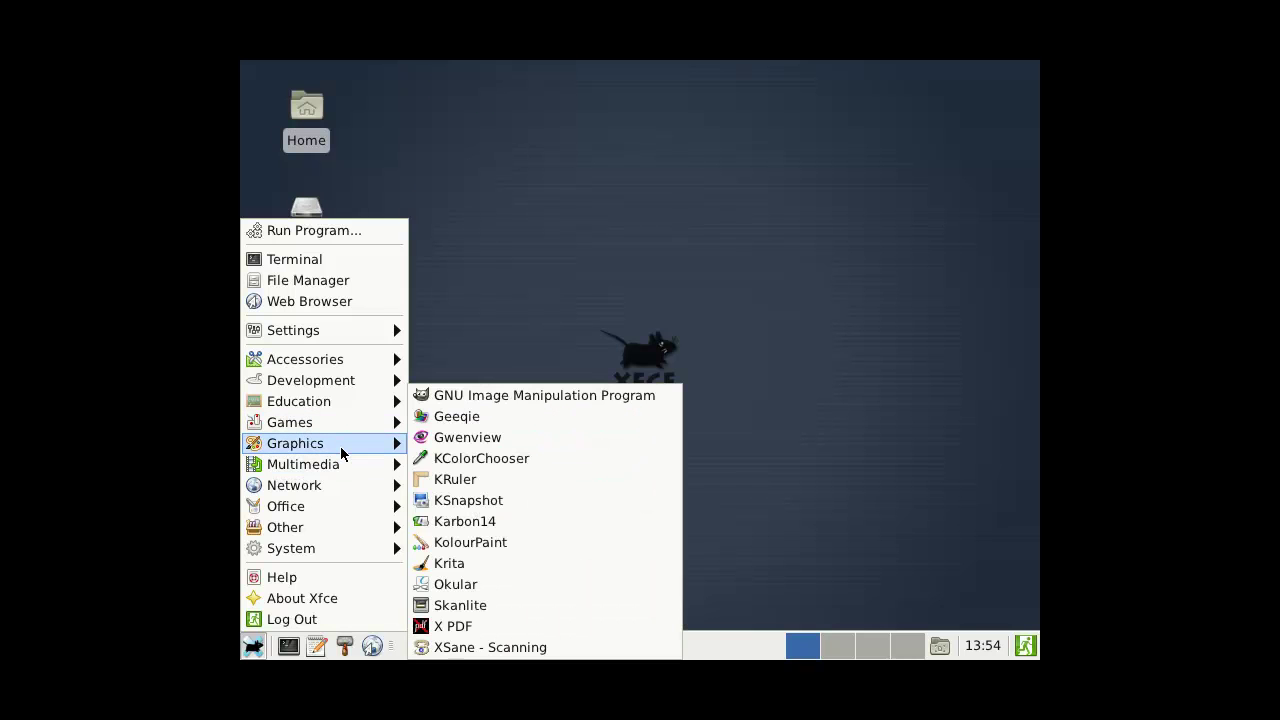
{"action": "mouse_move", "coordinate": [338, 467]}
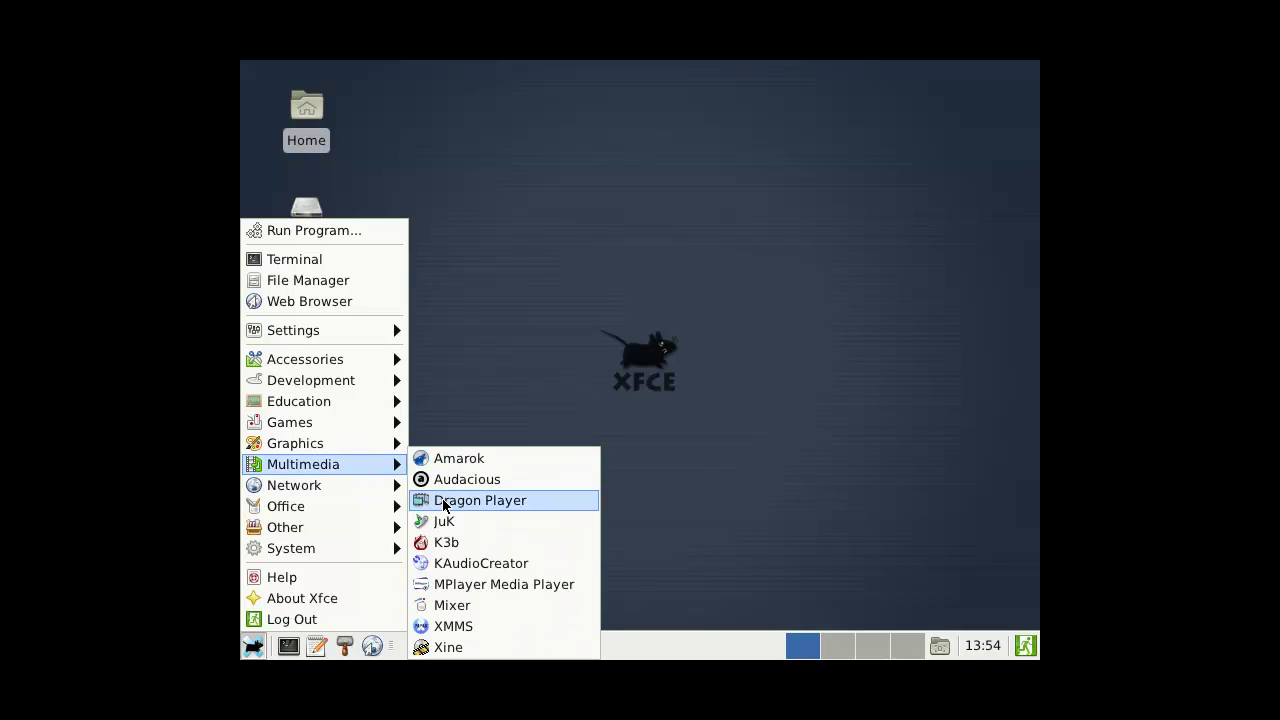
{"action": "mouse_move", "coordinate": [386, 497]}
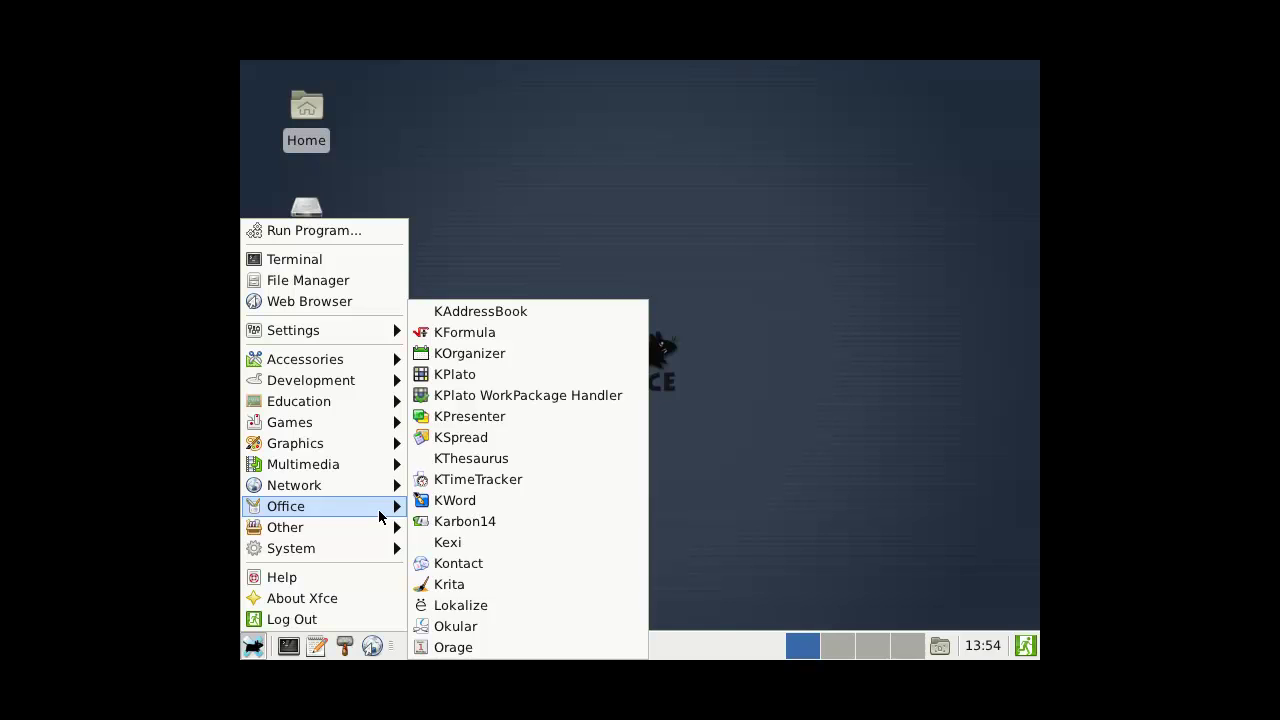
{"action": "mouse_move", "coordinate": [350, 552]}
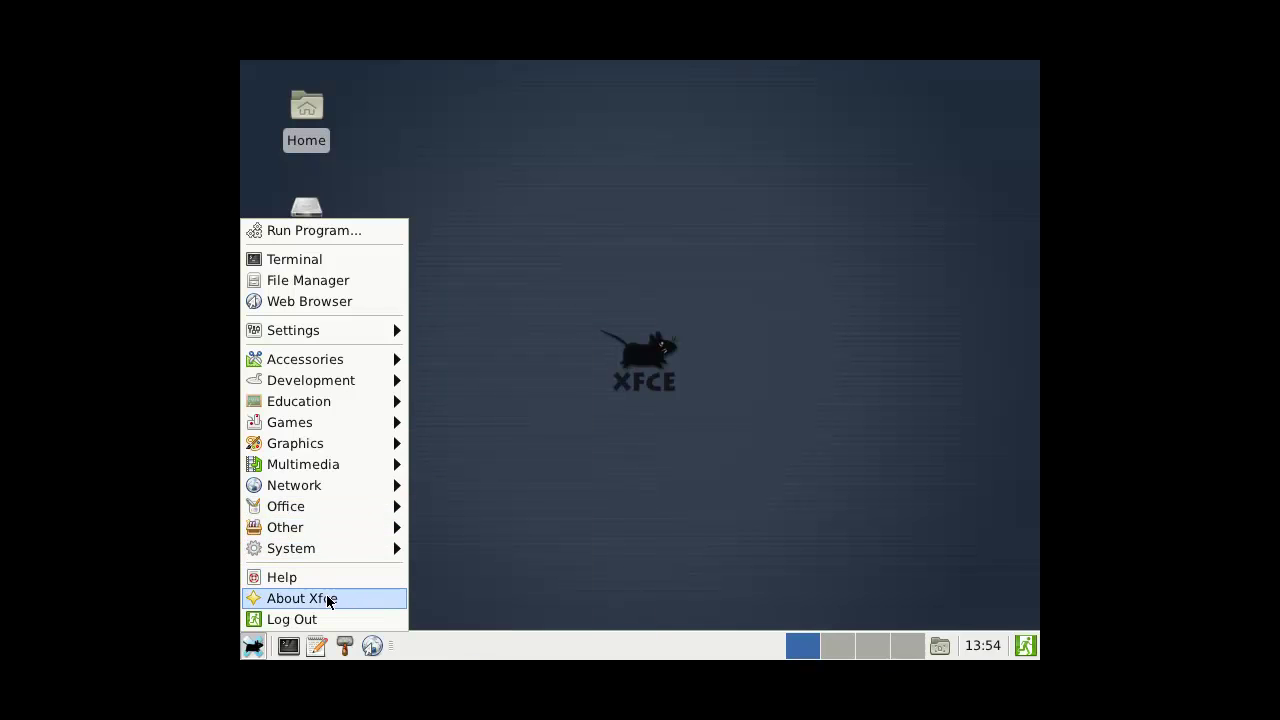
{"action": "left_click", "coordinate": [645, 360]}
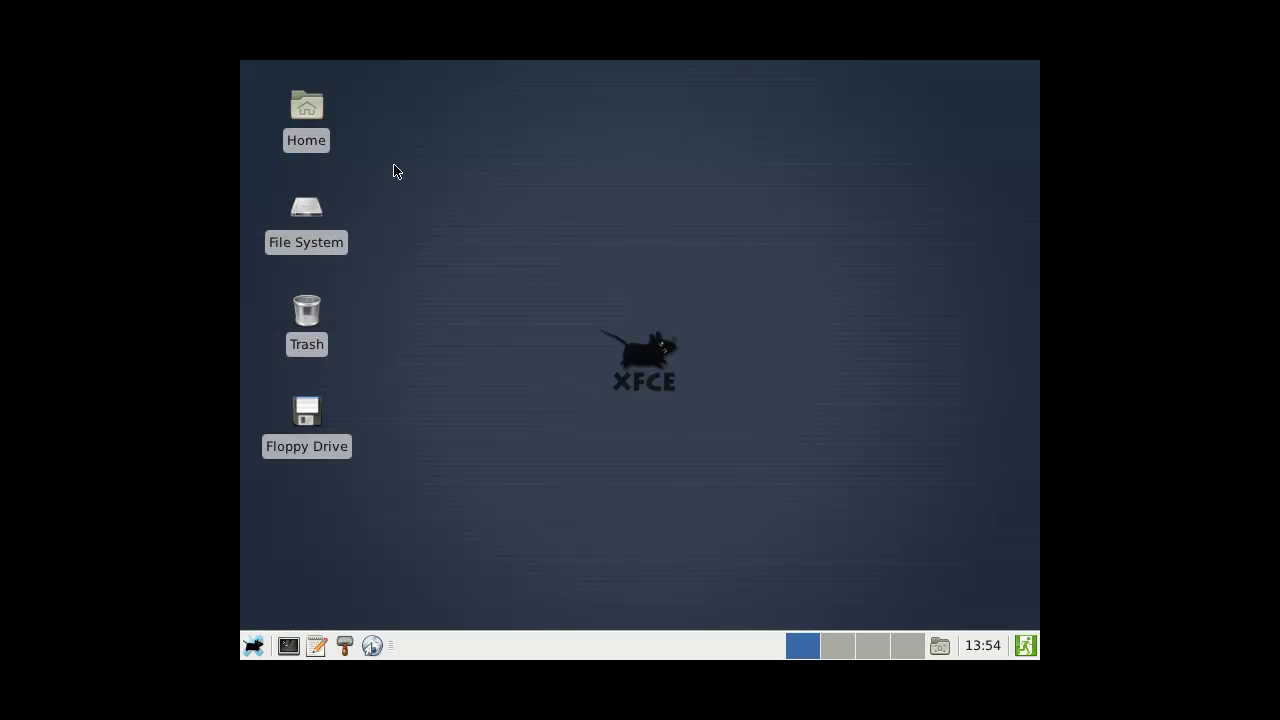
View the top-level folders of the File System in File Manager and close the window
{"action": "left_click_drag", "start_coordinate": [544, 215], "coordinate": [698, 446]}
{"action": "left_click_drag", "start_coordinate": [415, 257], "coordinate": [754, 480]}
{"action": "double_click", "coordinate": [274, 241]}
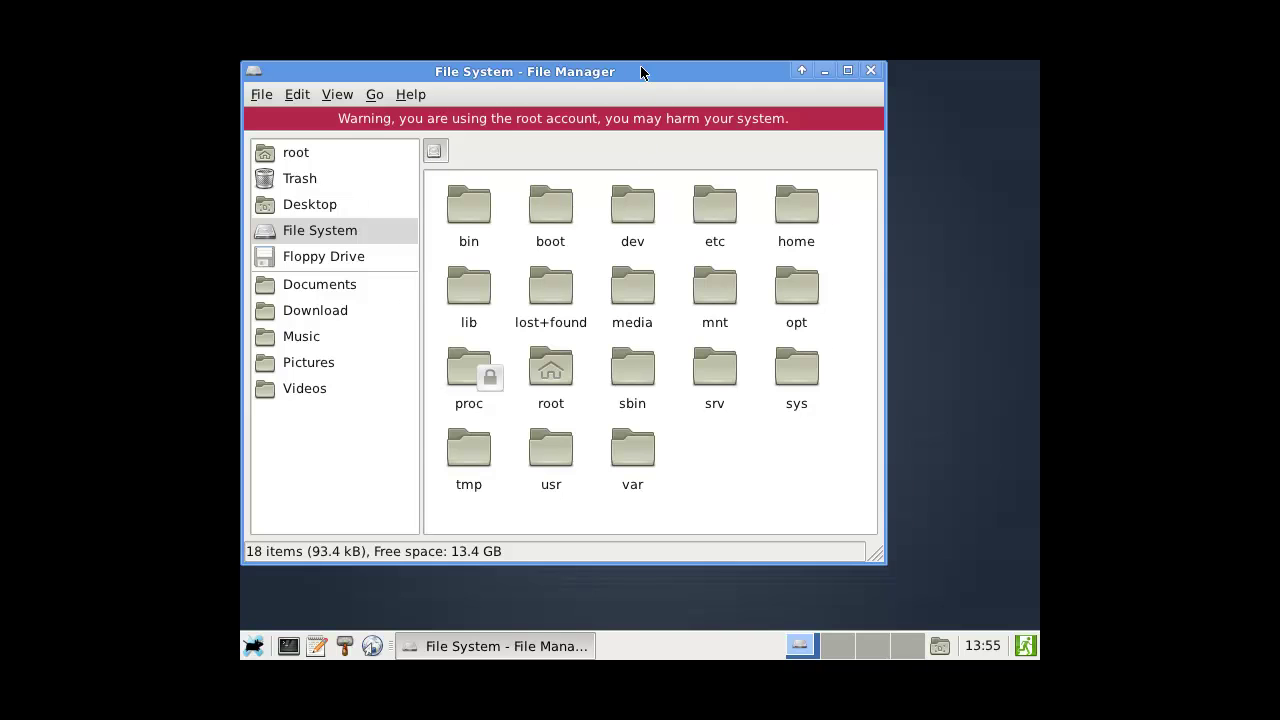
{"action": "left_click_drag", "start_coordinate": [640, 68], "coordinate": [706, 93]}
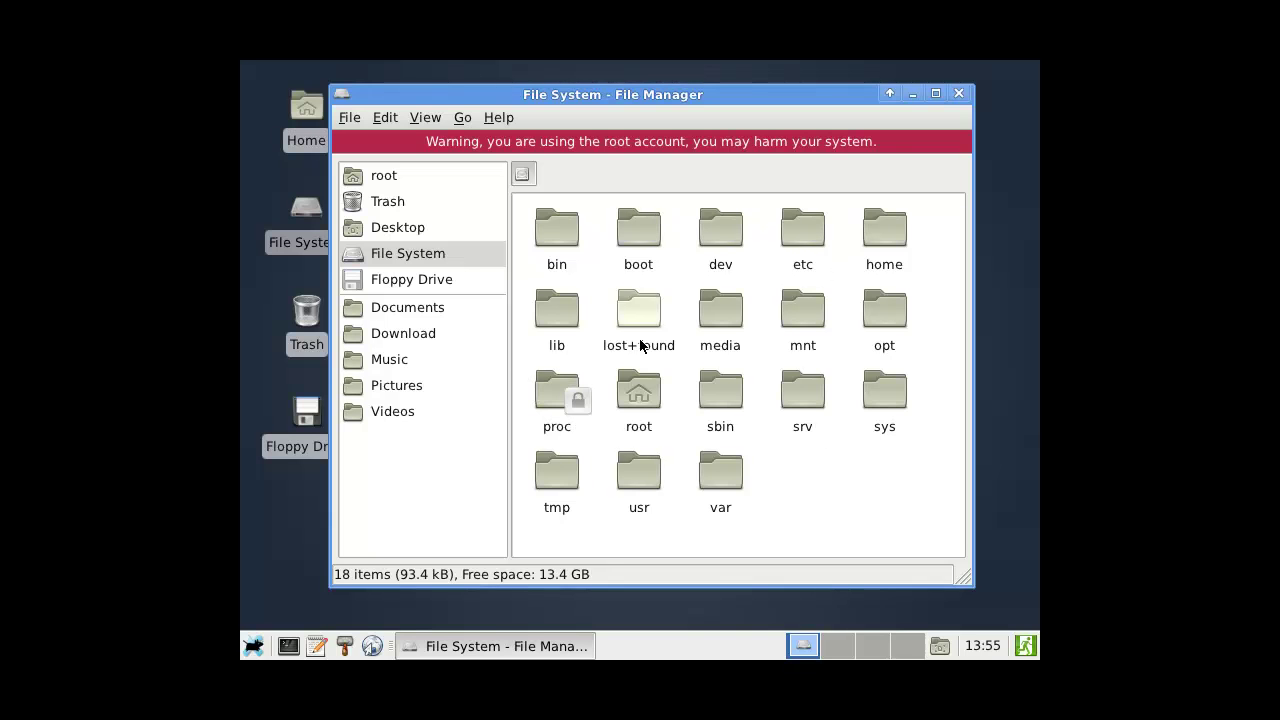
{"action": "left_click", "coordinate": [959, 93]}
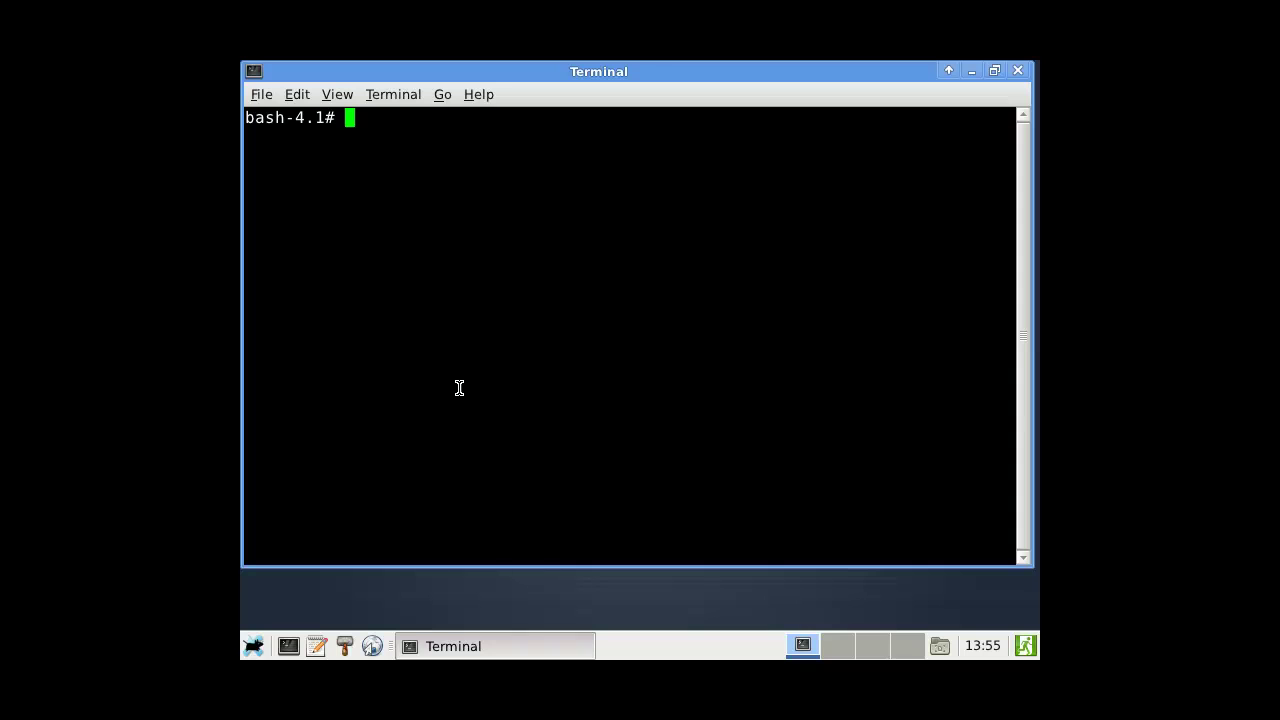
Print all system information with "uname -a" and display the command's options with "uname --help"
{"action": "type", "text": "uname -a"}
{"action": "key", "text": "Return"}
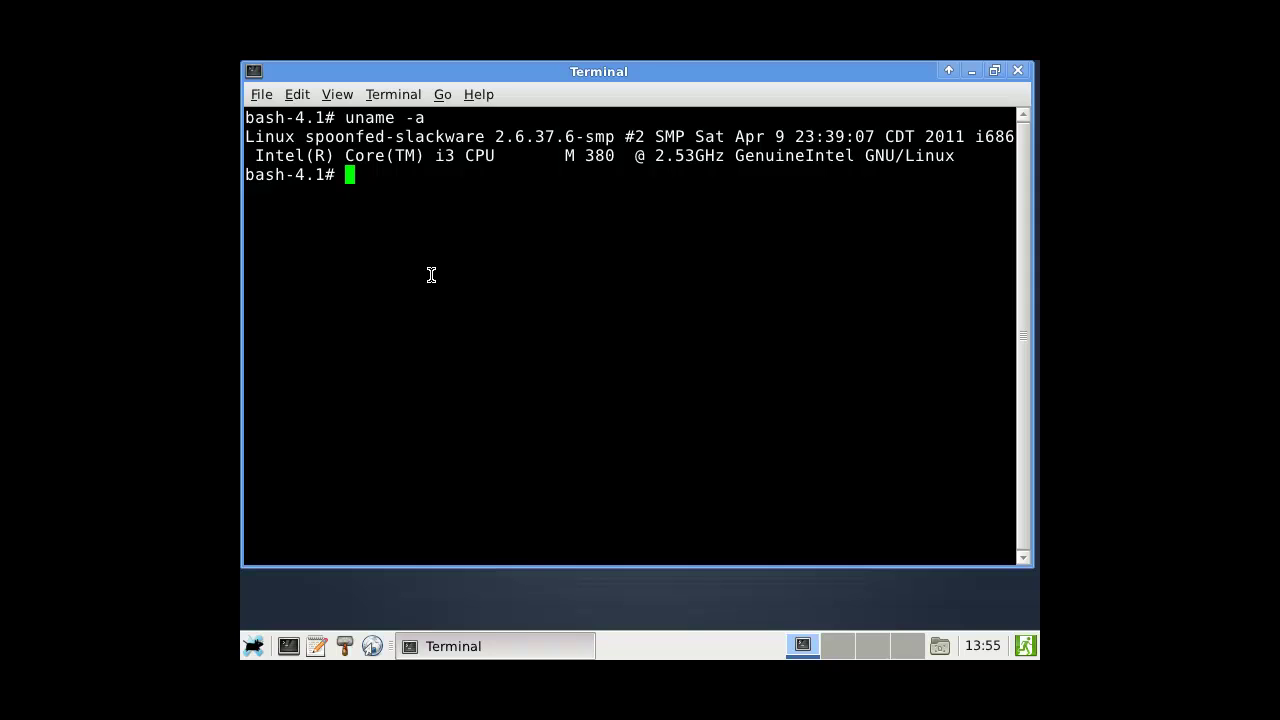
{"action": "type", "text": "uname --hlep"}
{"action": "key", "text": "Return"}
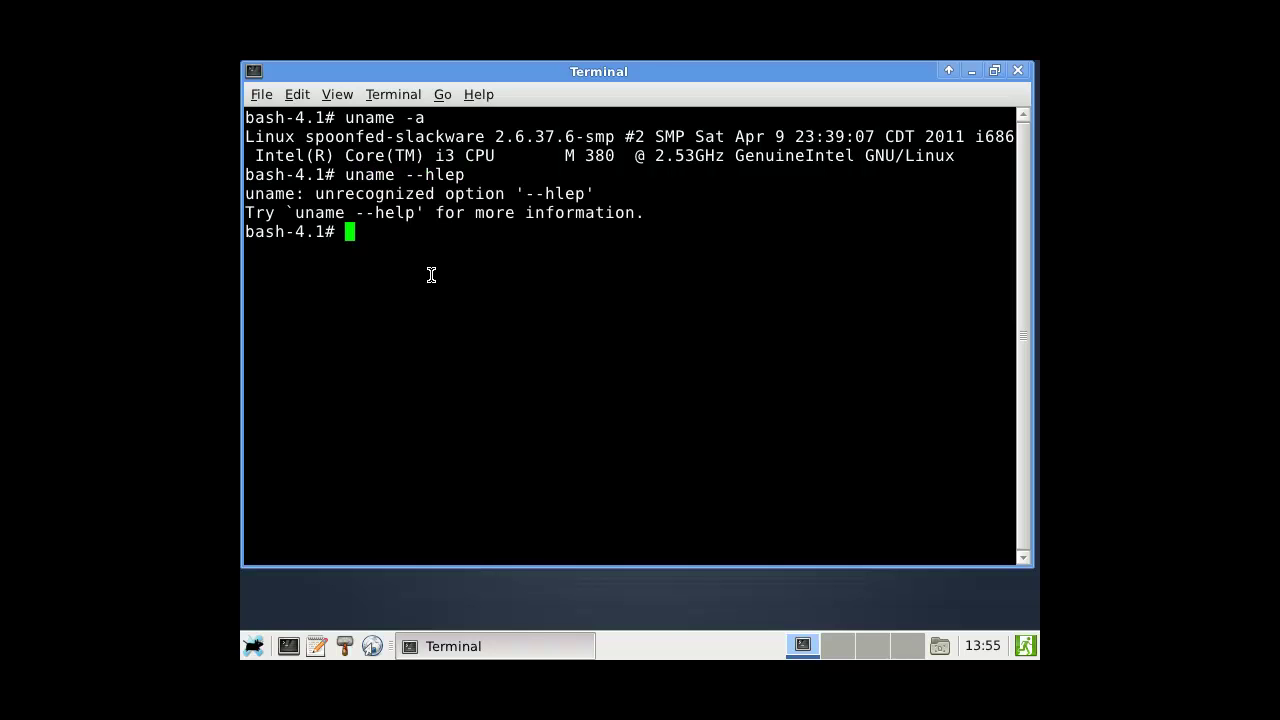
{"action": "key", "text": "Up"}
{"action": "key", "text": "BackSpace"}
{"action": "key", "text": "BackSpace"}
{"action": "key", "text": "BackSpace"}
{"action": "type", "text": "elp"}
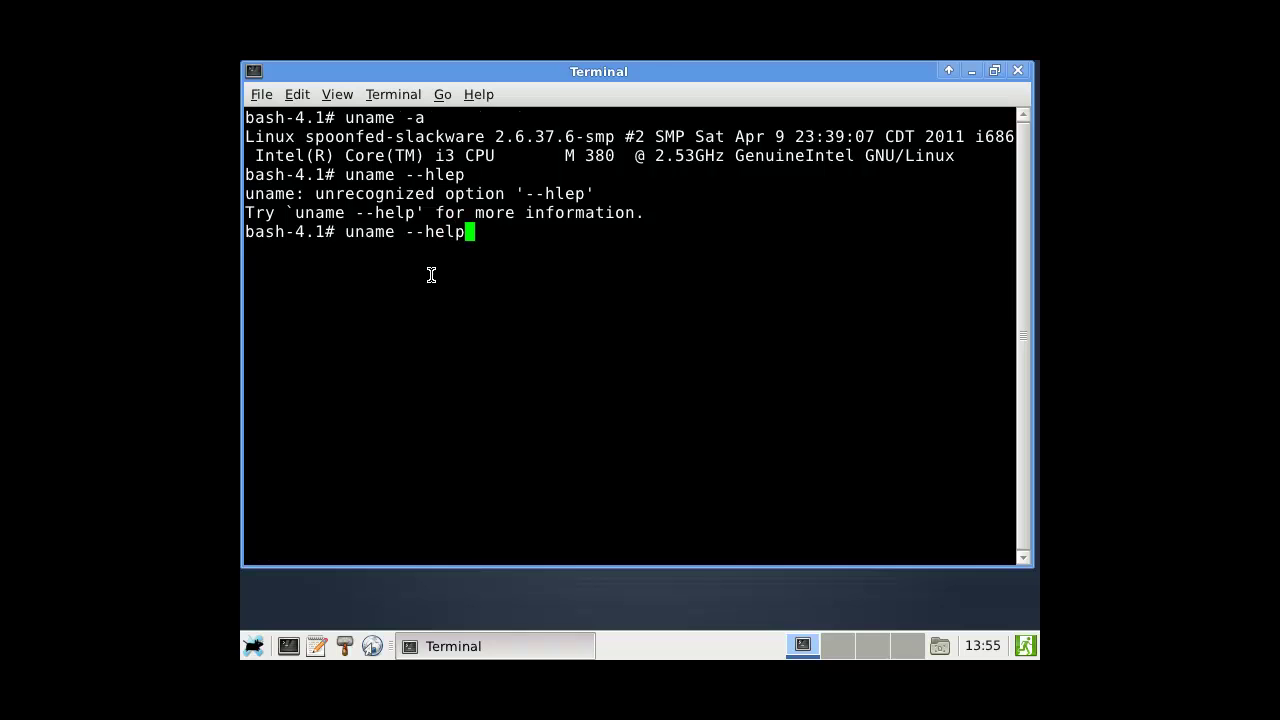
{"action": "key", "text": "Return"}
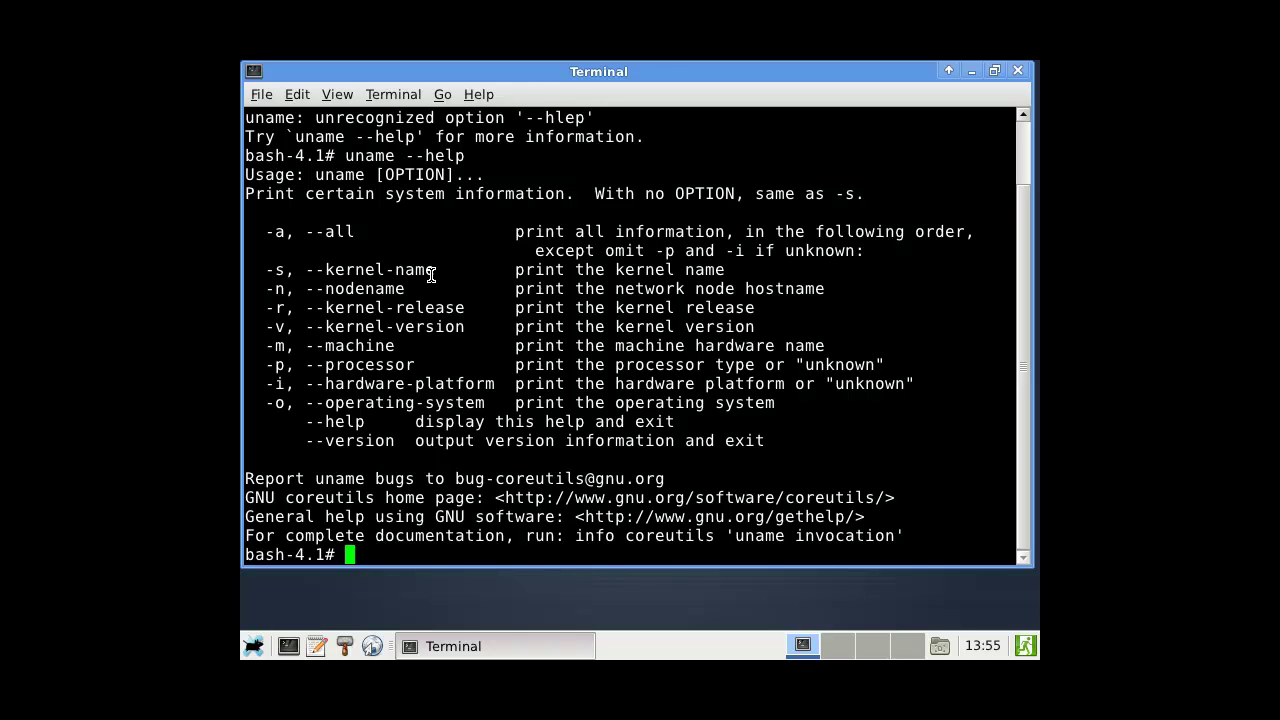
Run "uname -a" again and highlight the kernel build date and time in its output
{"action": "type", "text": "uname -a"}
{"action": "key", "text": "Return"}
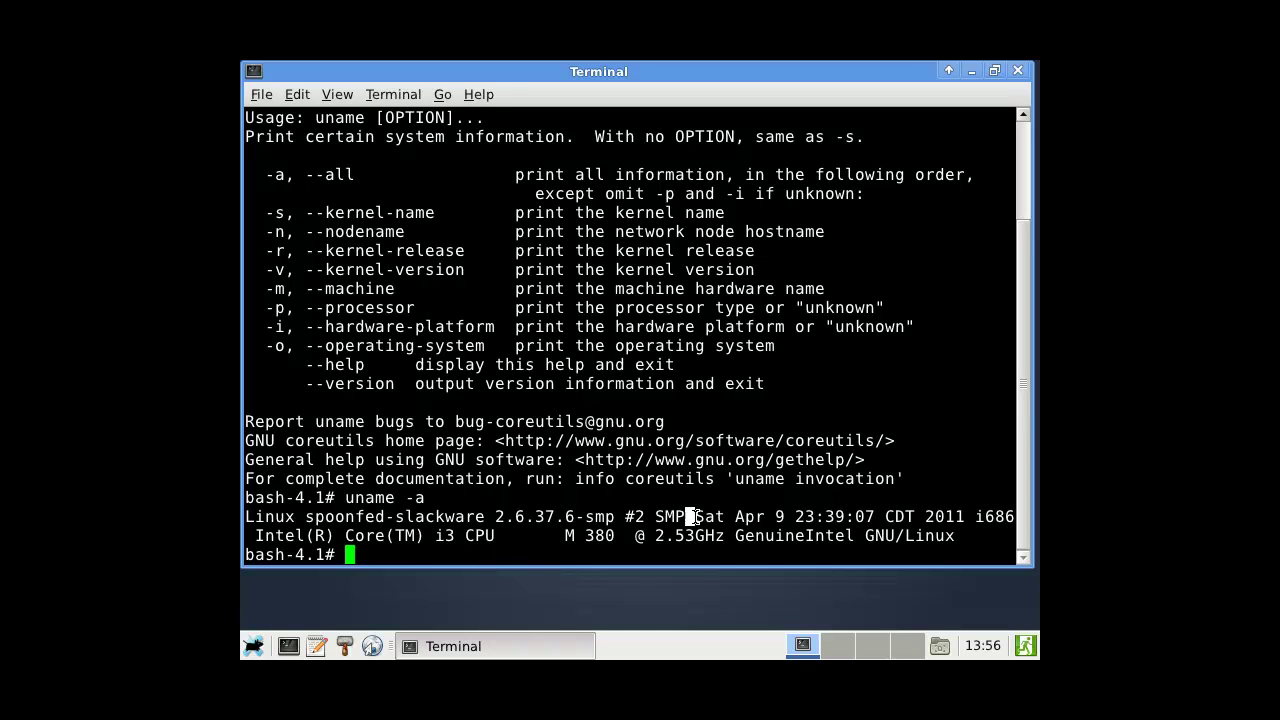
{"action": "left_click_drag", "start_coordinate": [686, 517], "coordinate": [976, 517]}
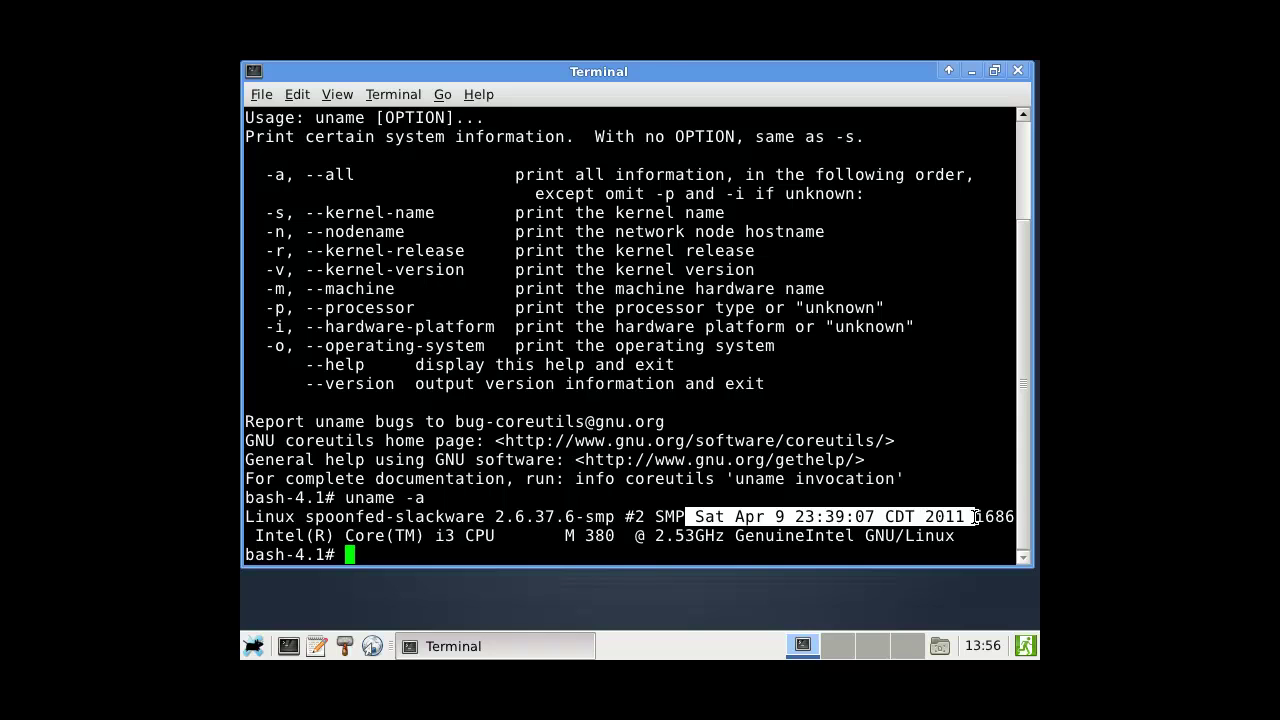
{"action": "left_click", "coordinate": [930, 518]}
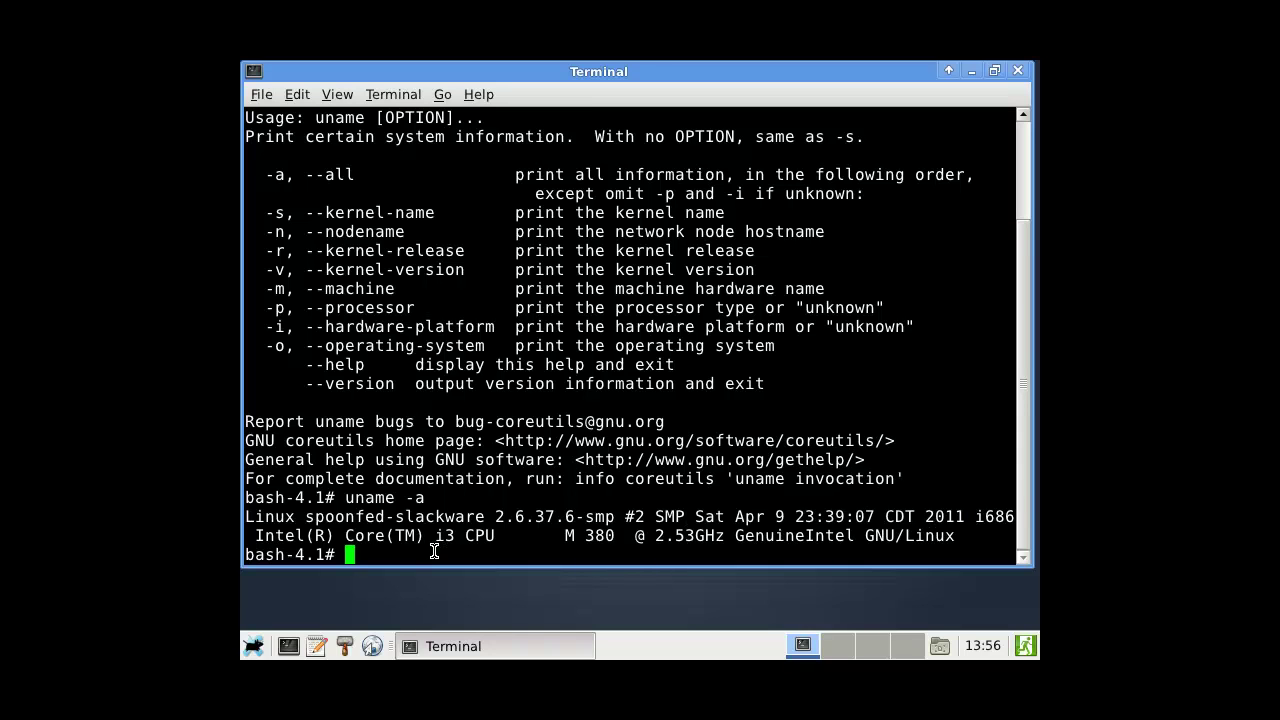
Clear the terminal and exit the shell session
{"action": "type", "text": "clear"}
{"action": "key", "text": "Return"}
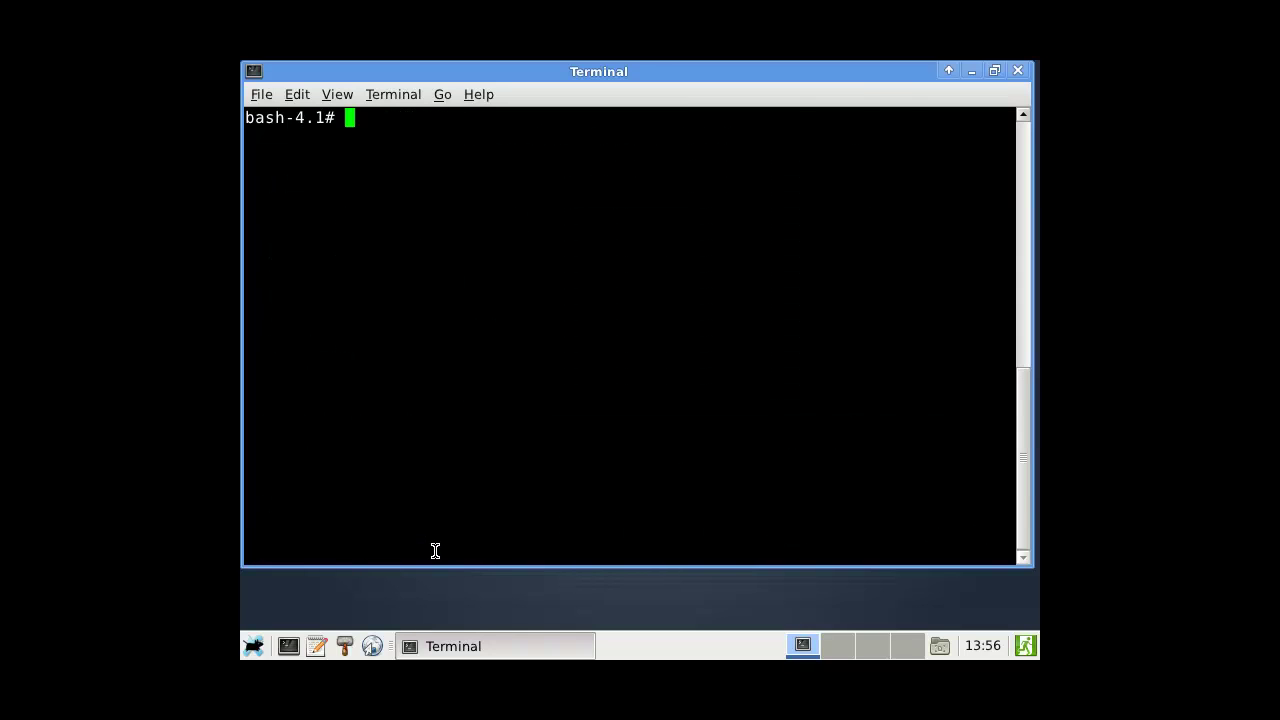
{"action": "type", "text": "exit"}
{"action": "key", "text": "Return"}
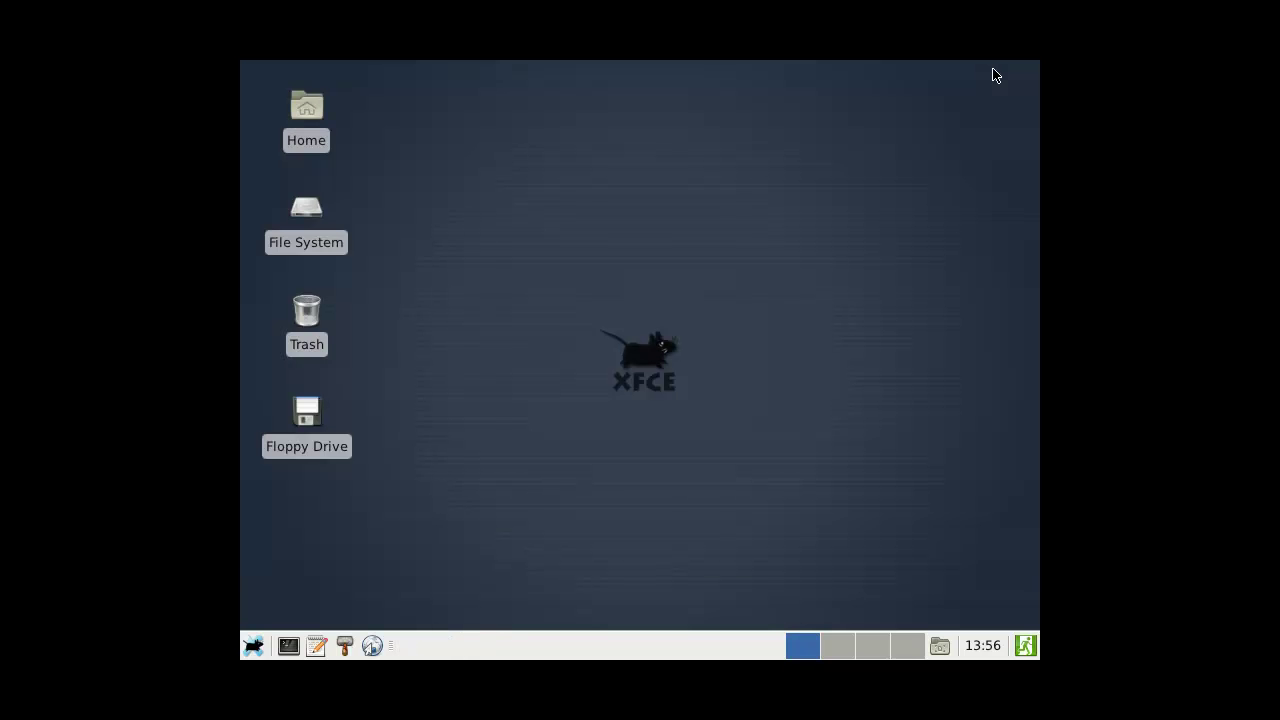
Log root out of the Xfce session to return to the text console
{"action": "left_click", "coordinate": [253, 645]}
{"action": "left_click", "coordinate": [558, 541]}
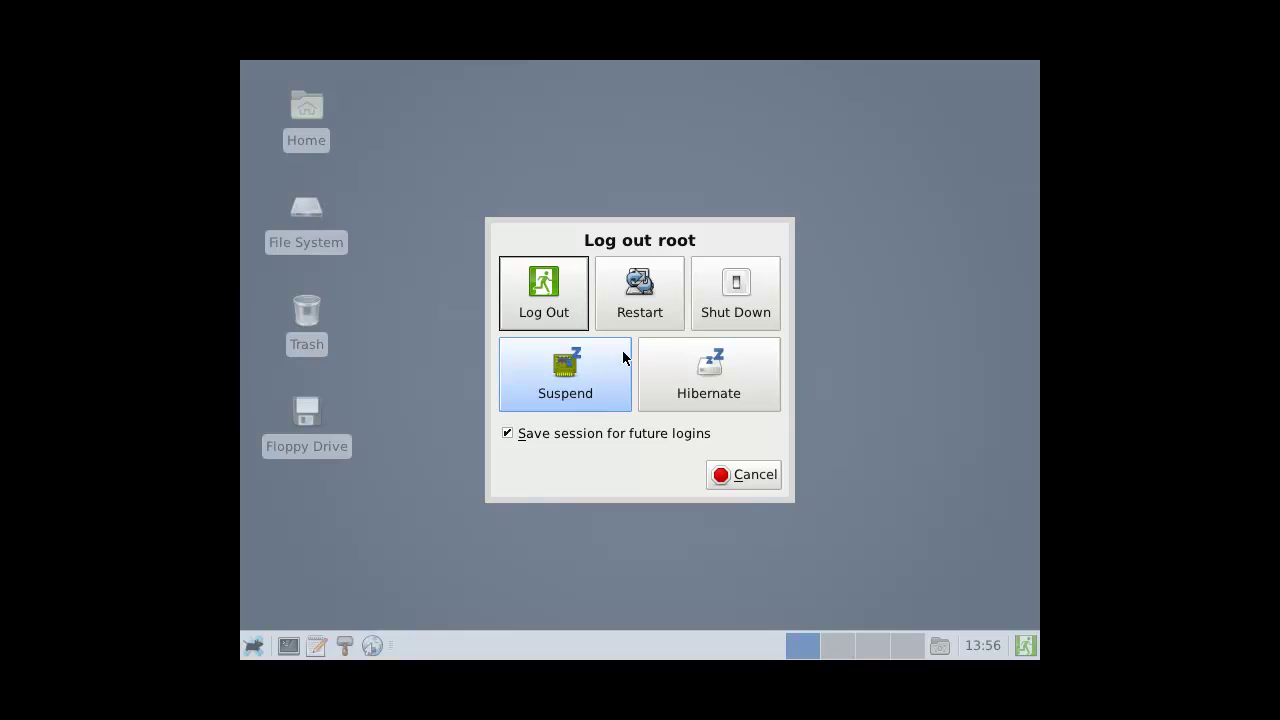
{"action": "left_click", "coordinate": [572, 285]}
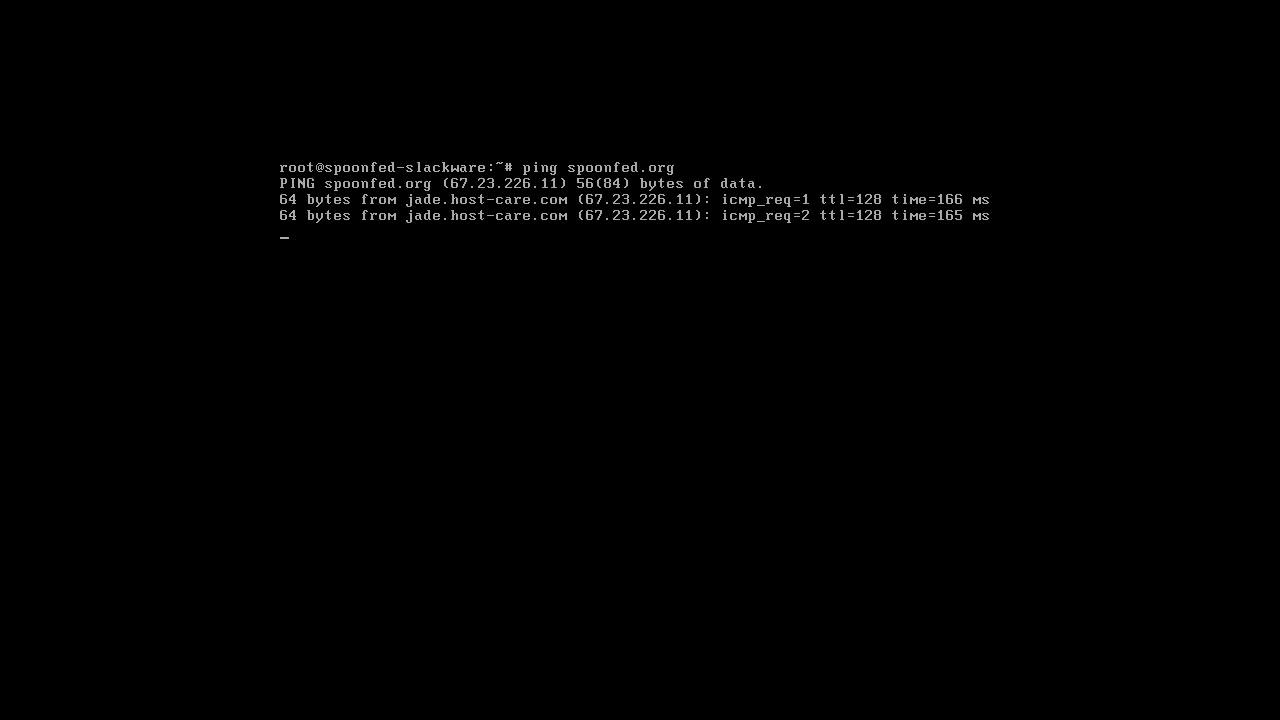
Stop the ping to spoonfed.org and clear the console
{"action": "key", "text": "ctrl+c"}
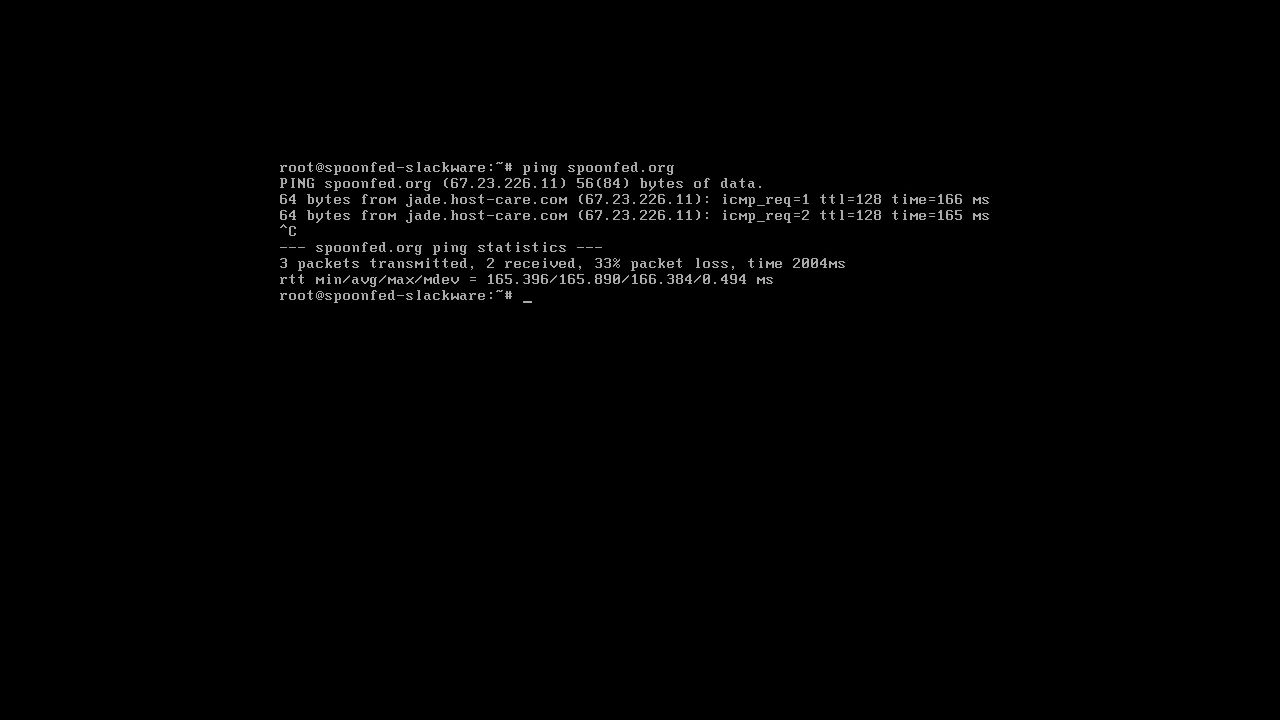
{"action": "type", "text": "clear"}
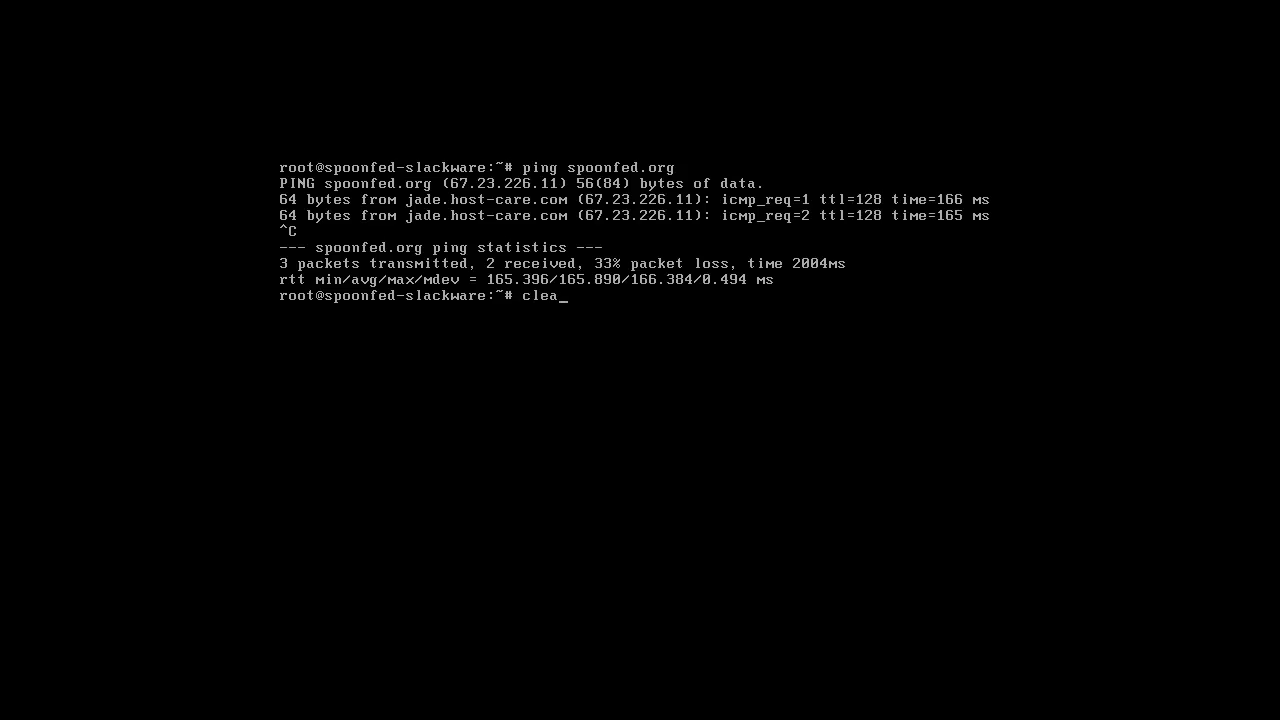